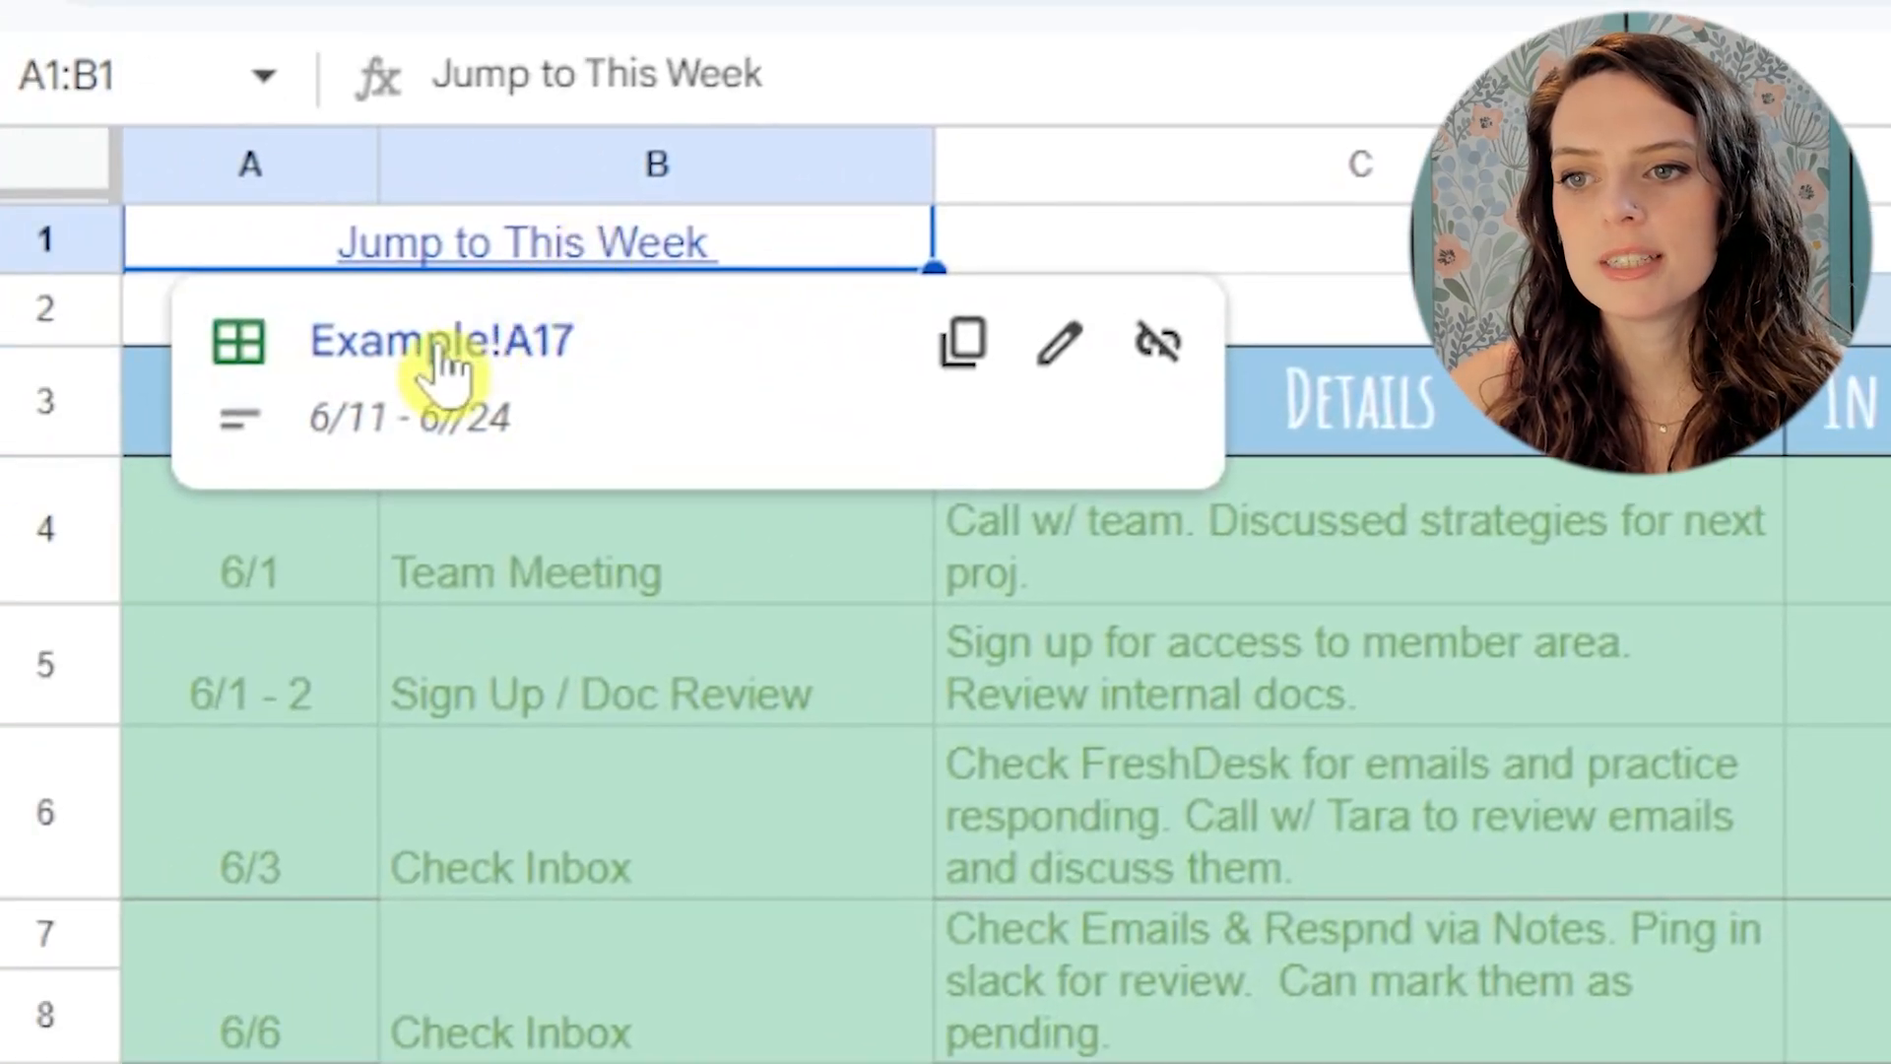
- Follow the Jump to This Week link in A1, and change the link's target range to A56
left_click(443, 342)
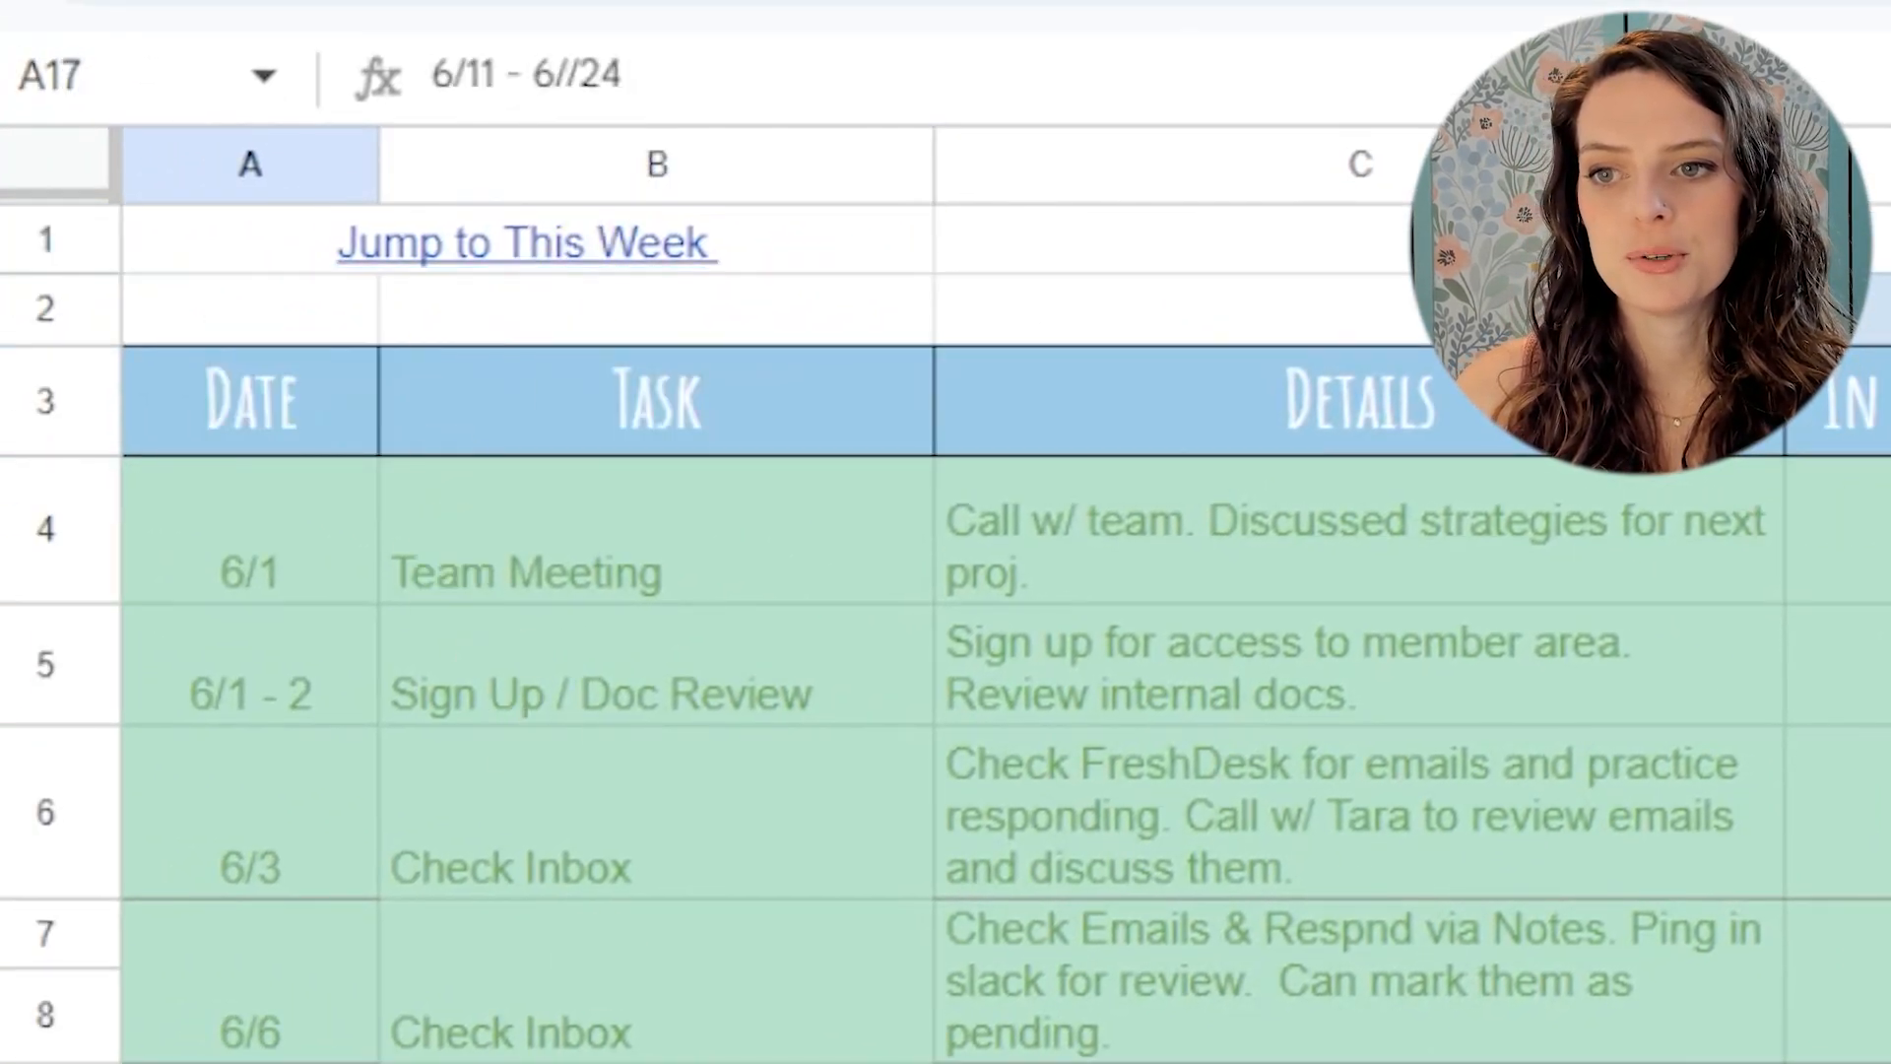
left_click(600, 264)
left_click(1065, 346)
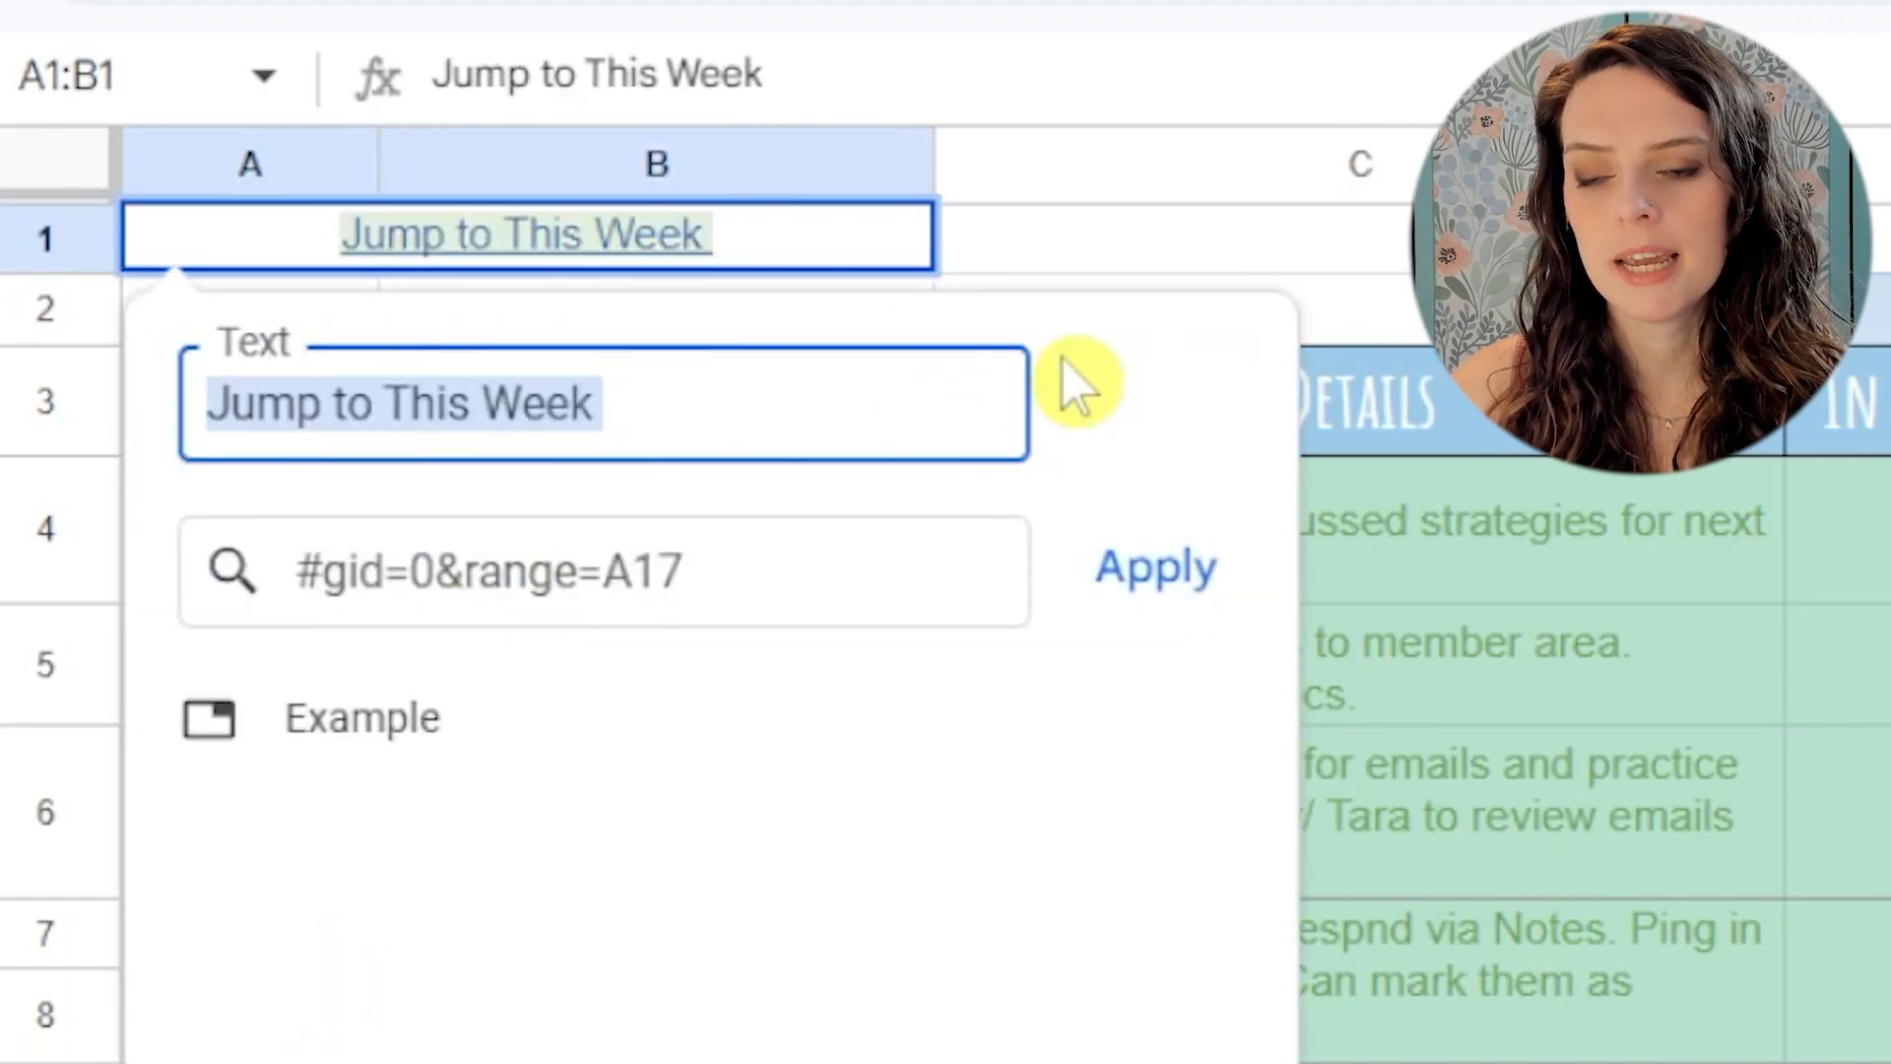
left_click(721, 599)
left_click_drag(679, 581, 635, 581)
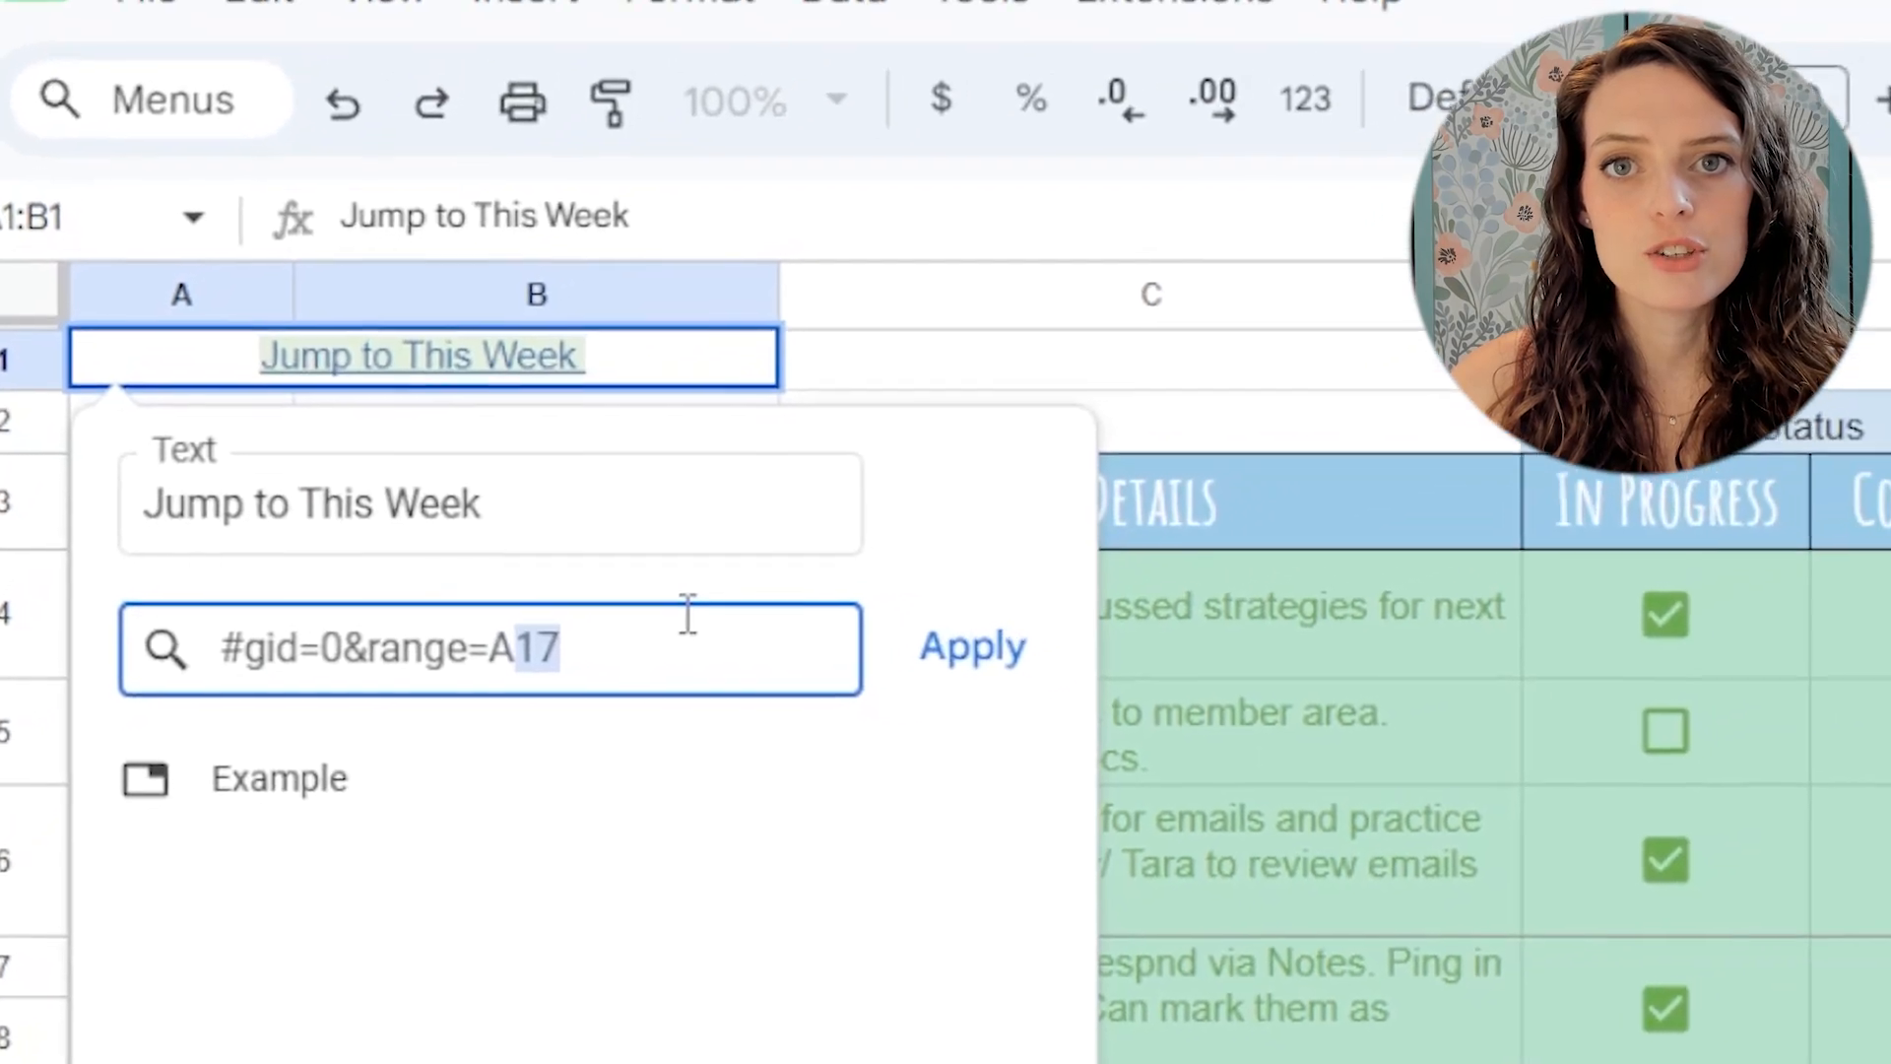
type("56")
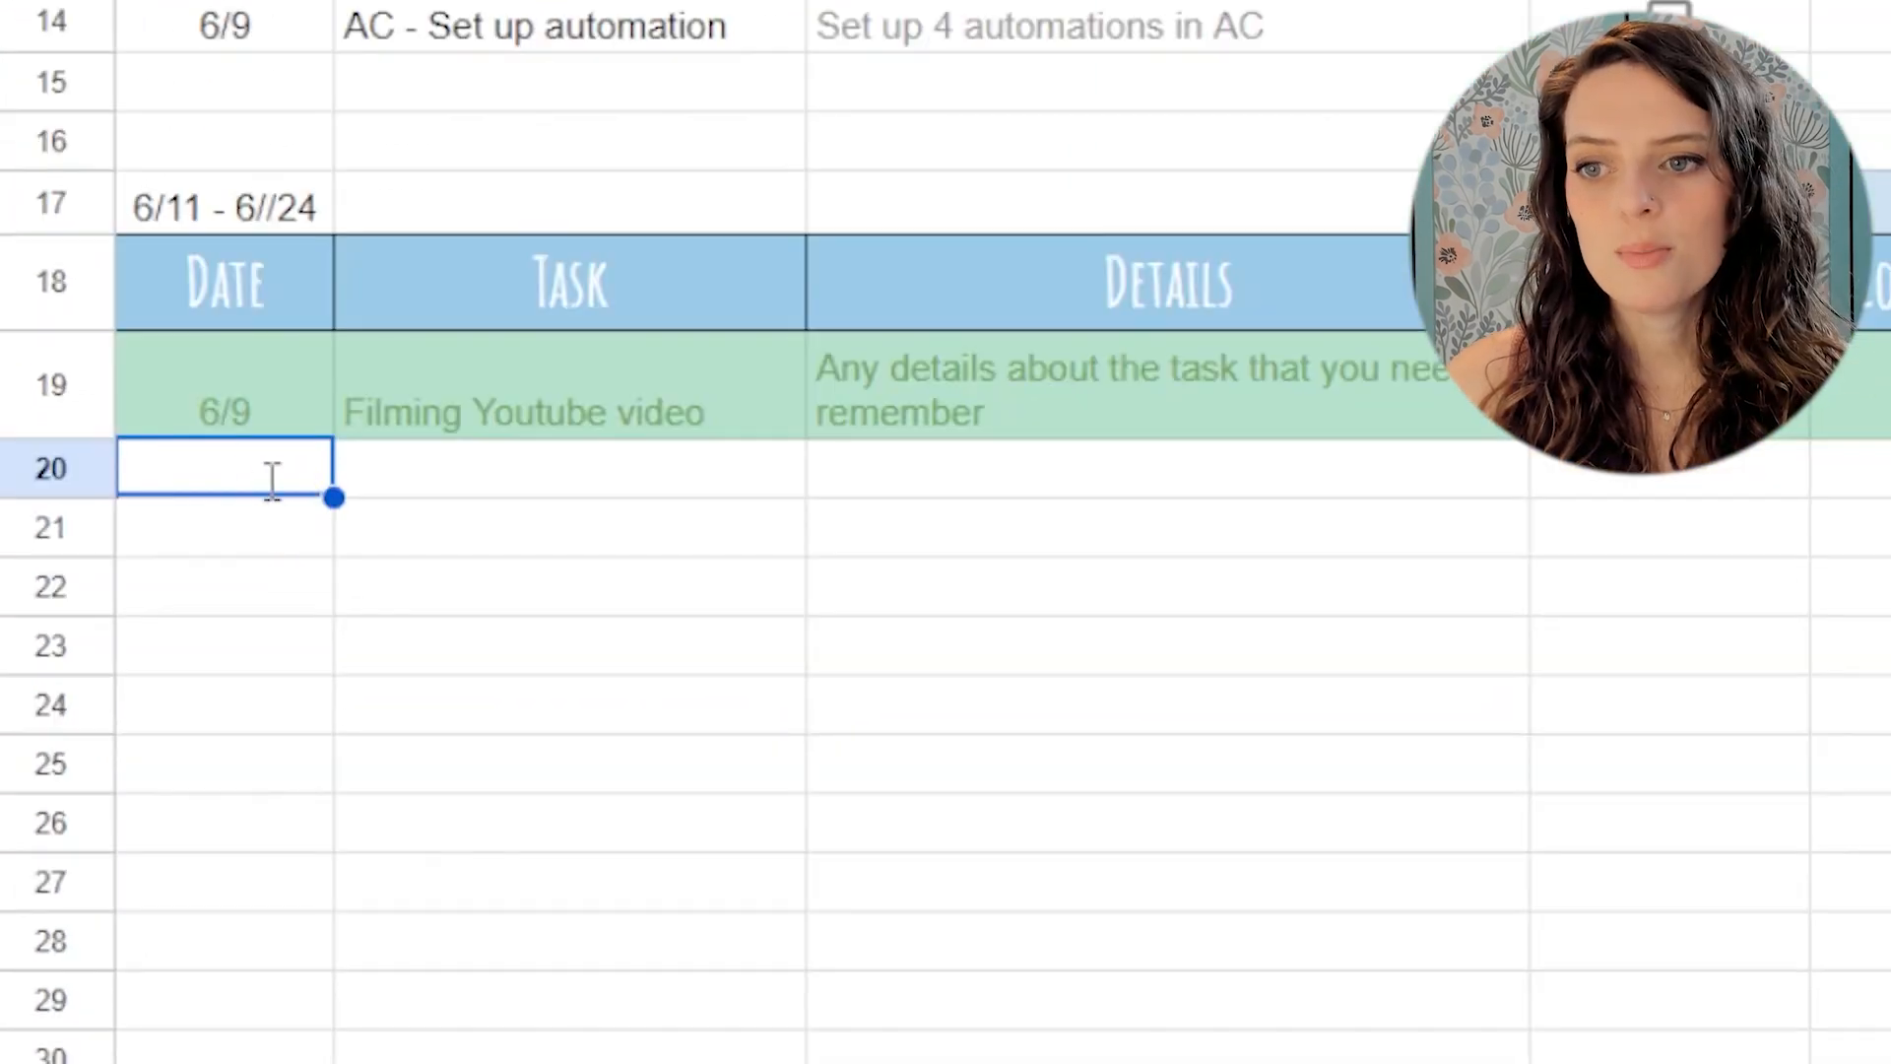
- Fill in row 20 with the date 6/15, task "Research a topic" and details "Use a google doc and include reference links"
type("6/1")
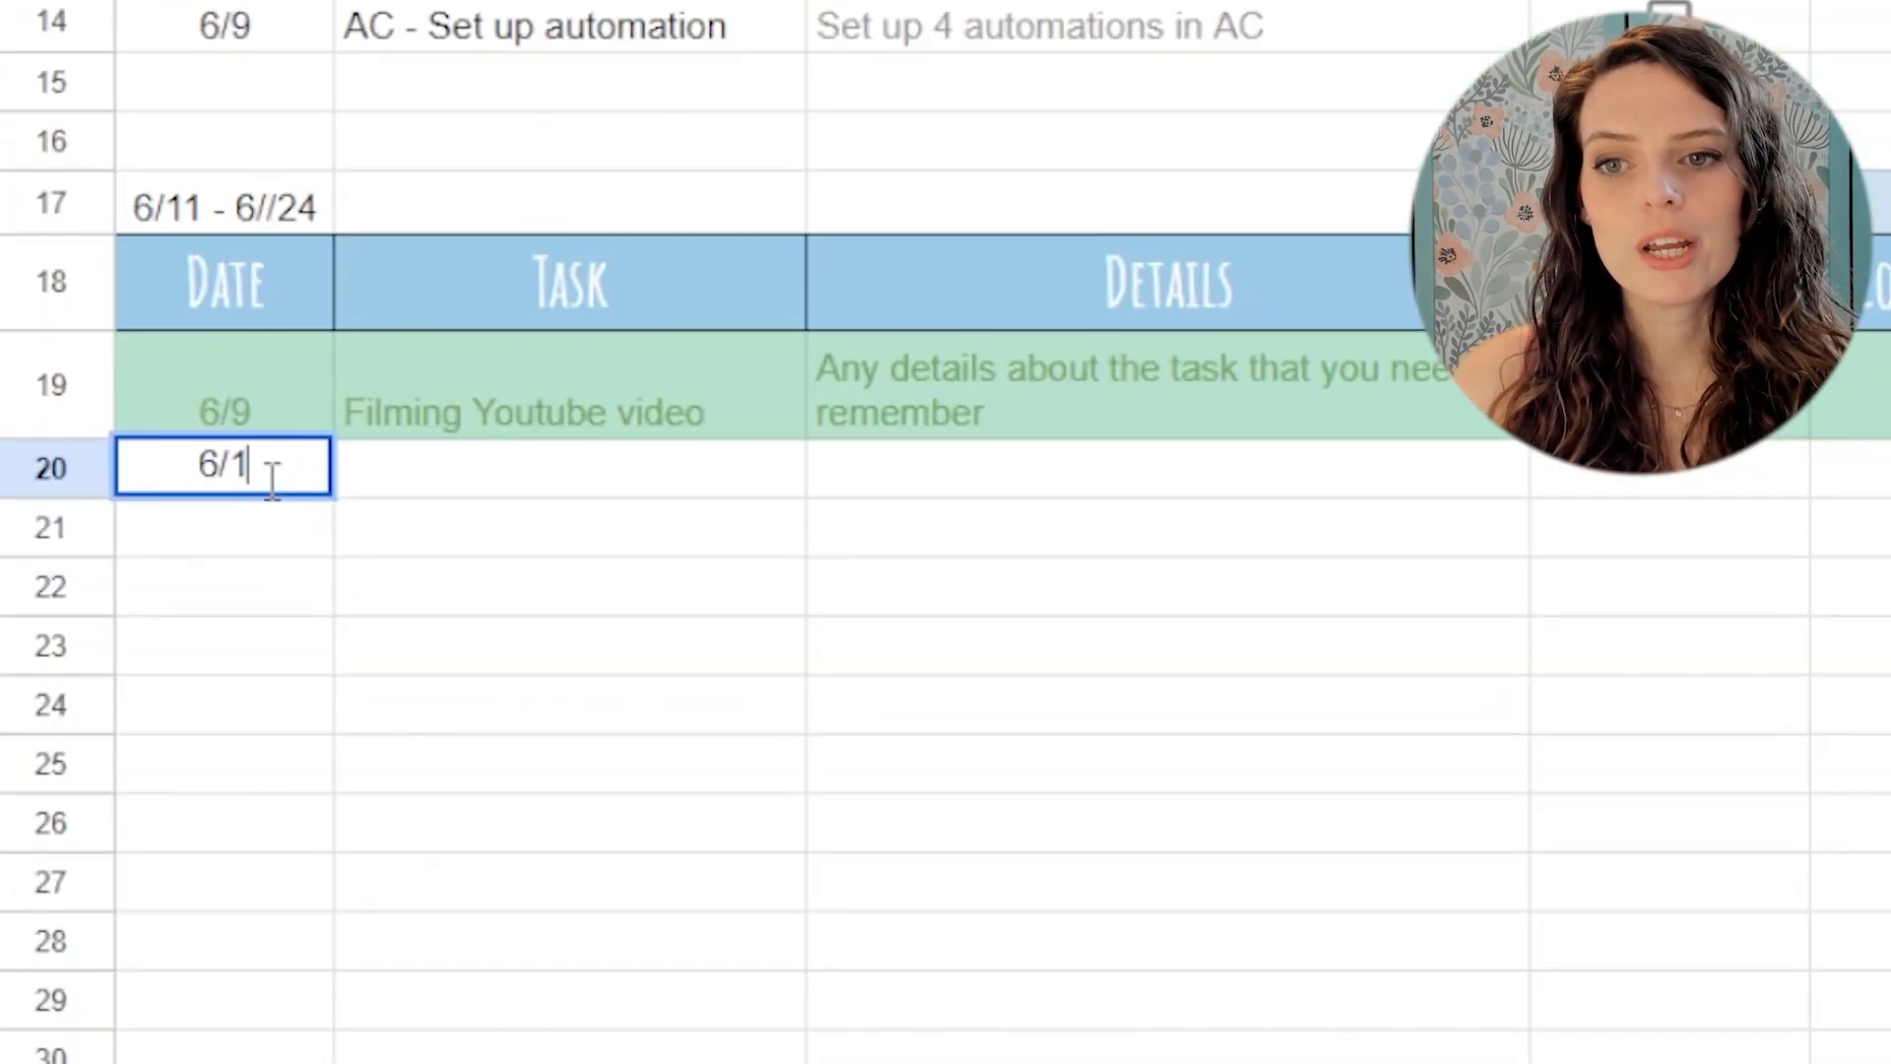
type("5")
left_click(508, 478)
type("Research a topic")
left_click(1189, 472)
type("Use a google doc")
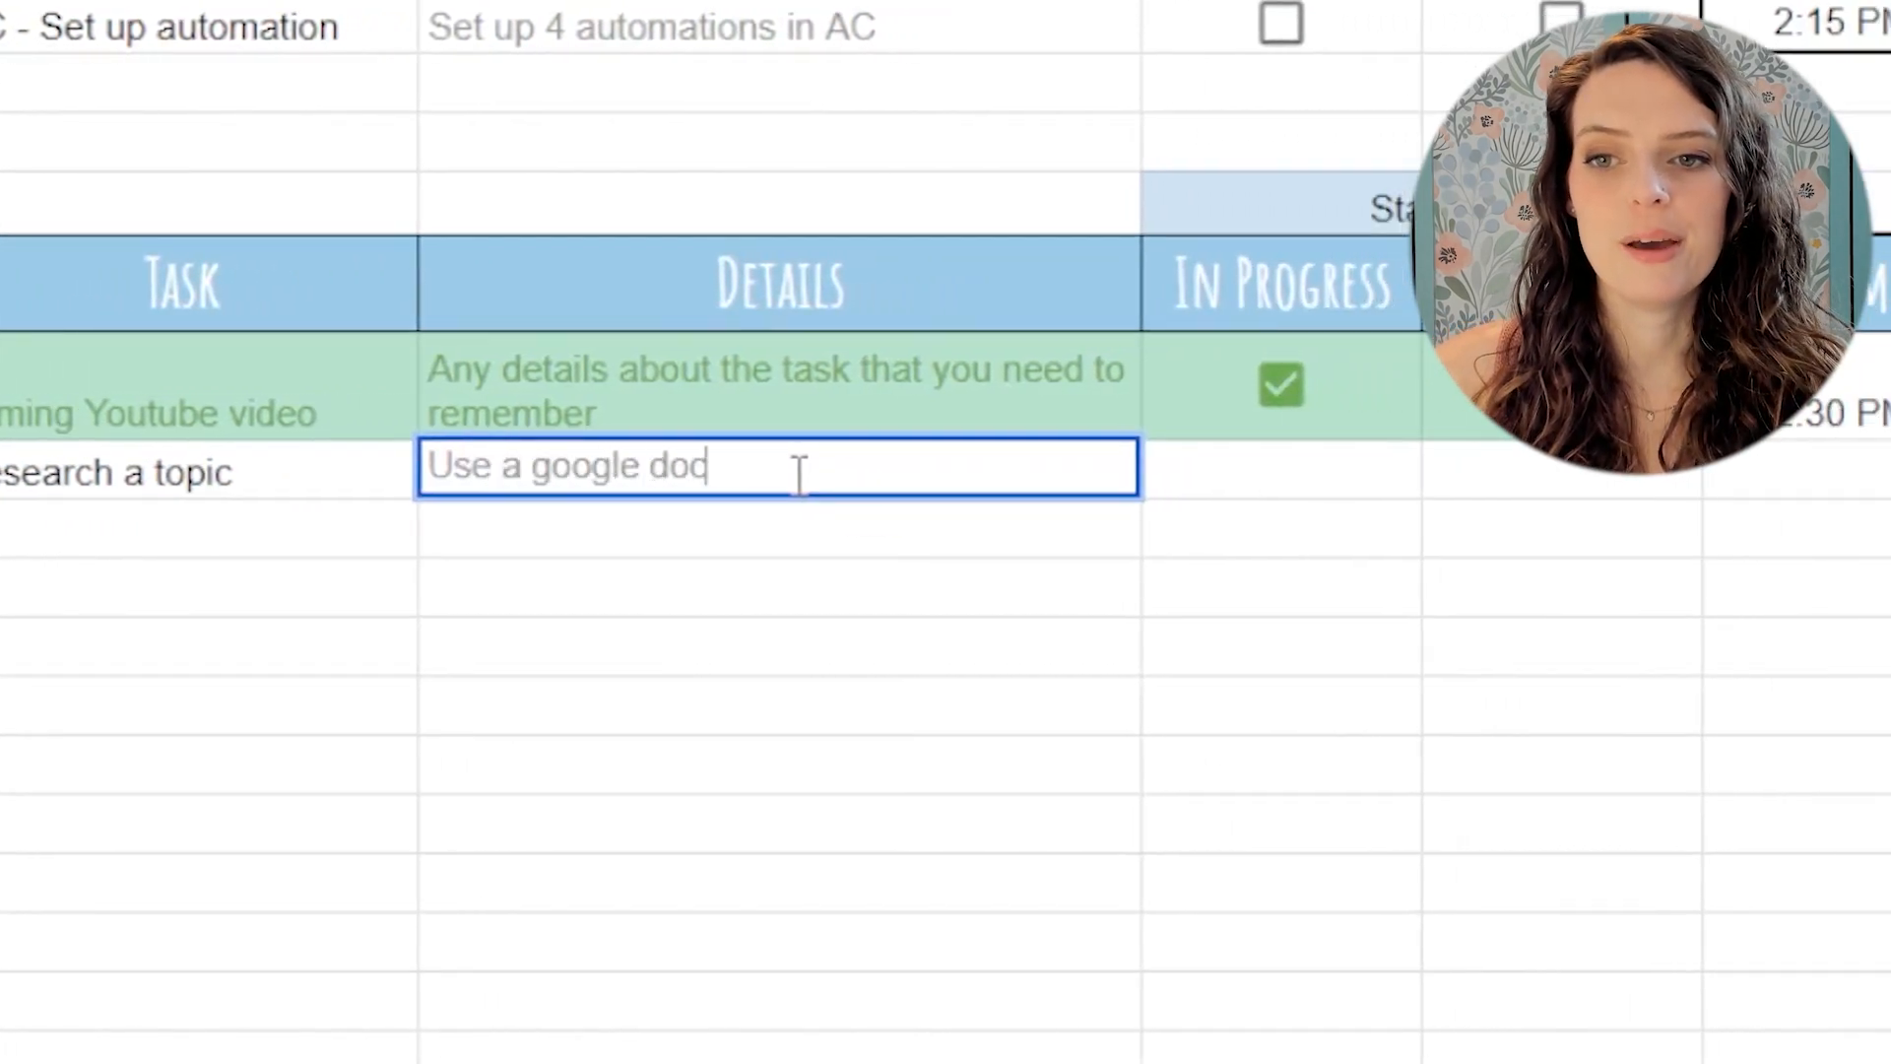
type(" and include reference links")
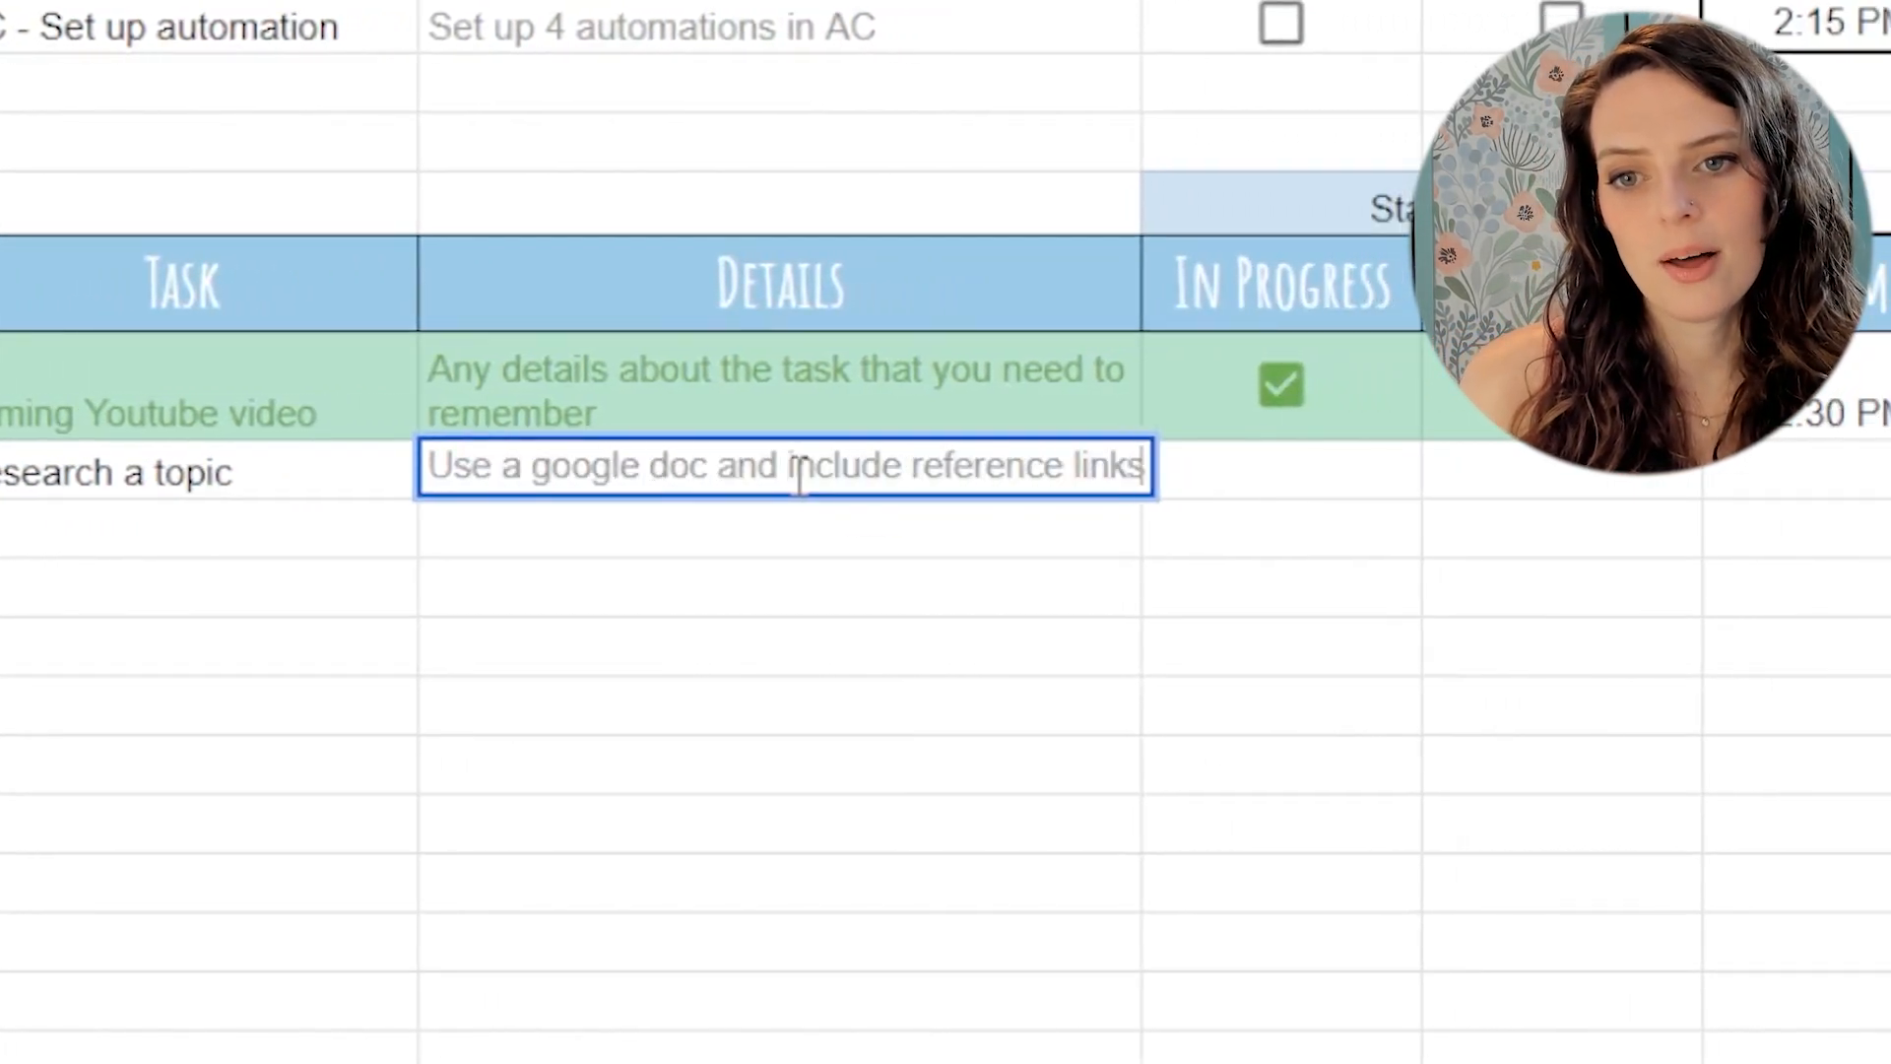
left_click(1319, 763)
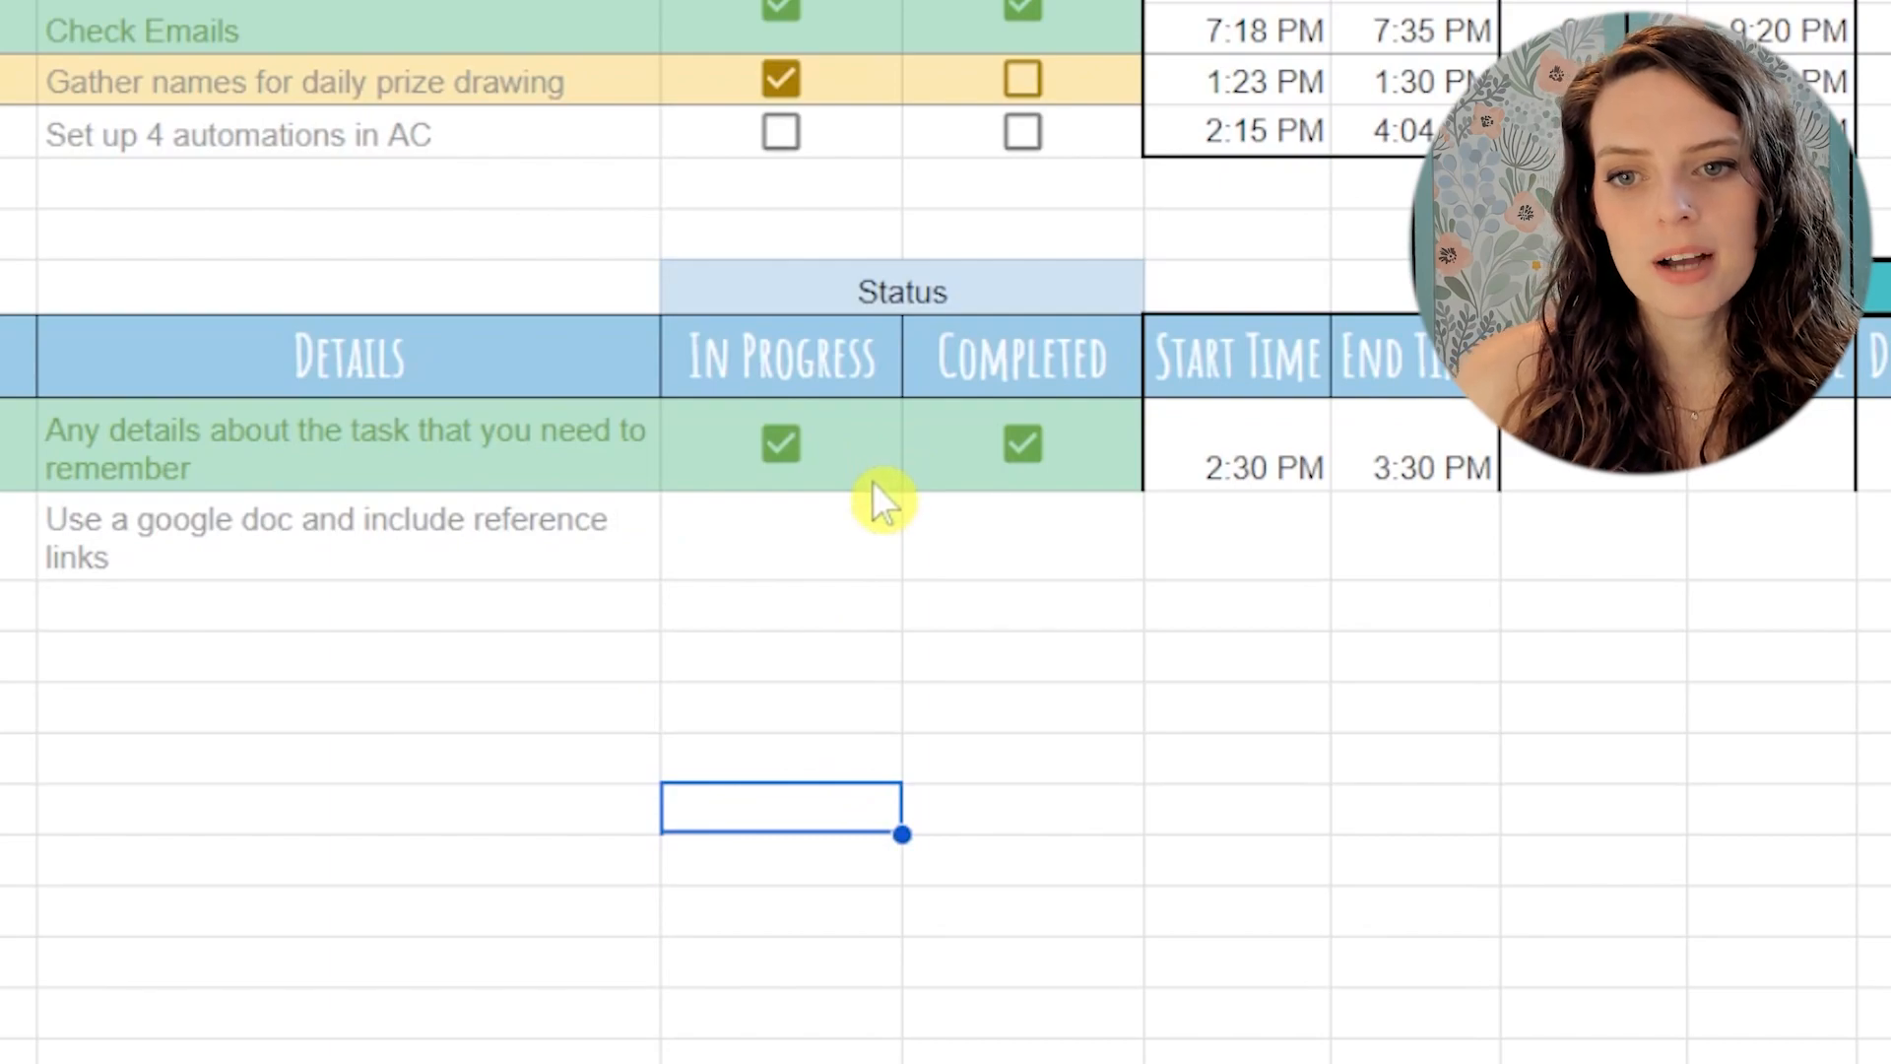
- Copy the In Progress and Completed checkboxes from row 19 into row 20 and uncheck both copies
left_click_drag(872, 482, 935, 486)
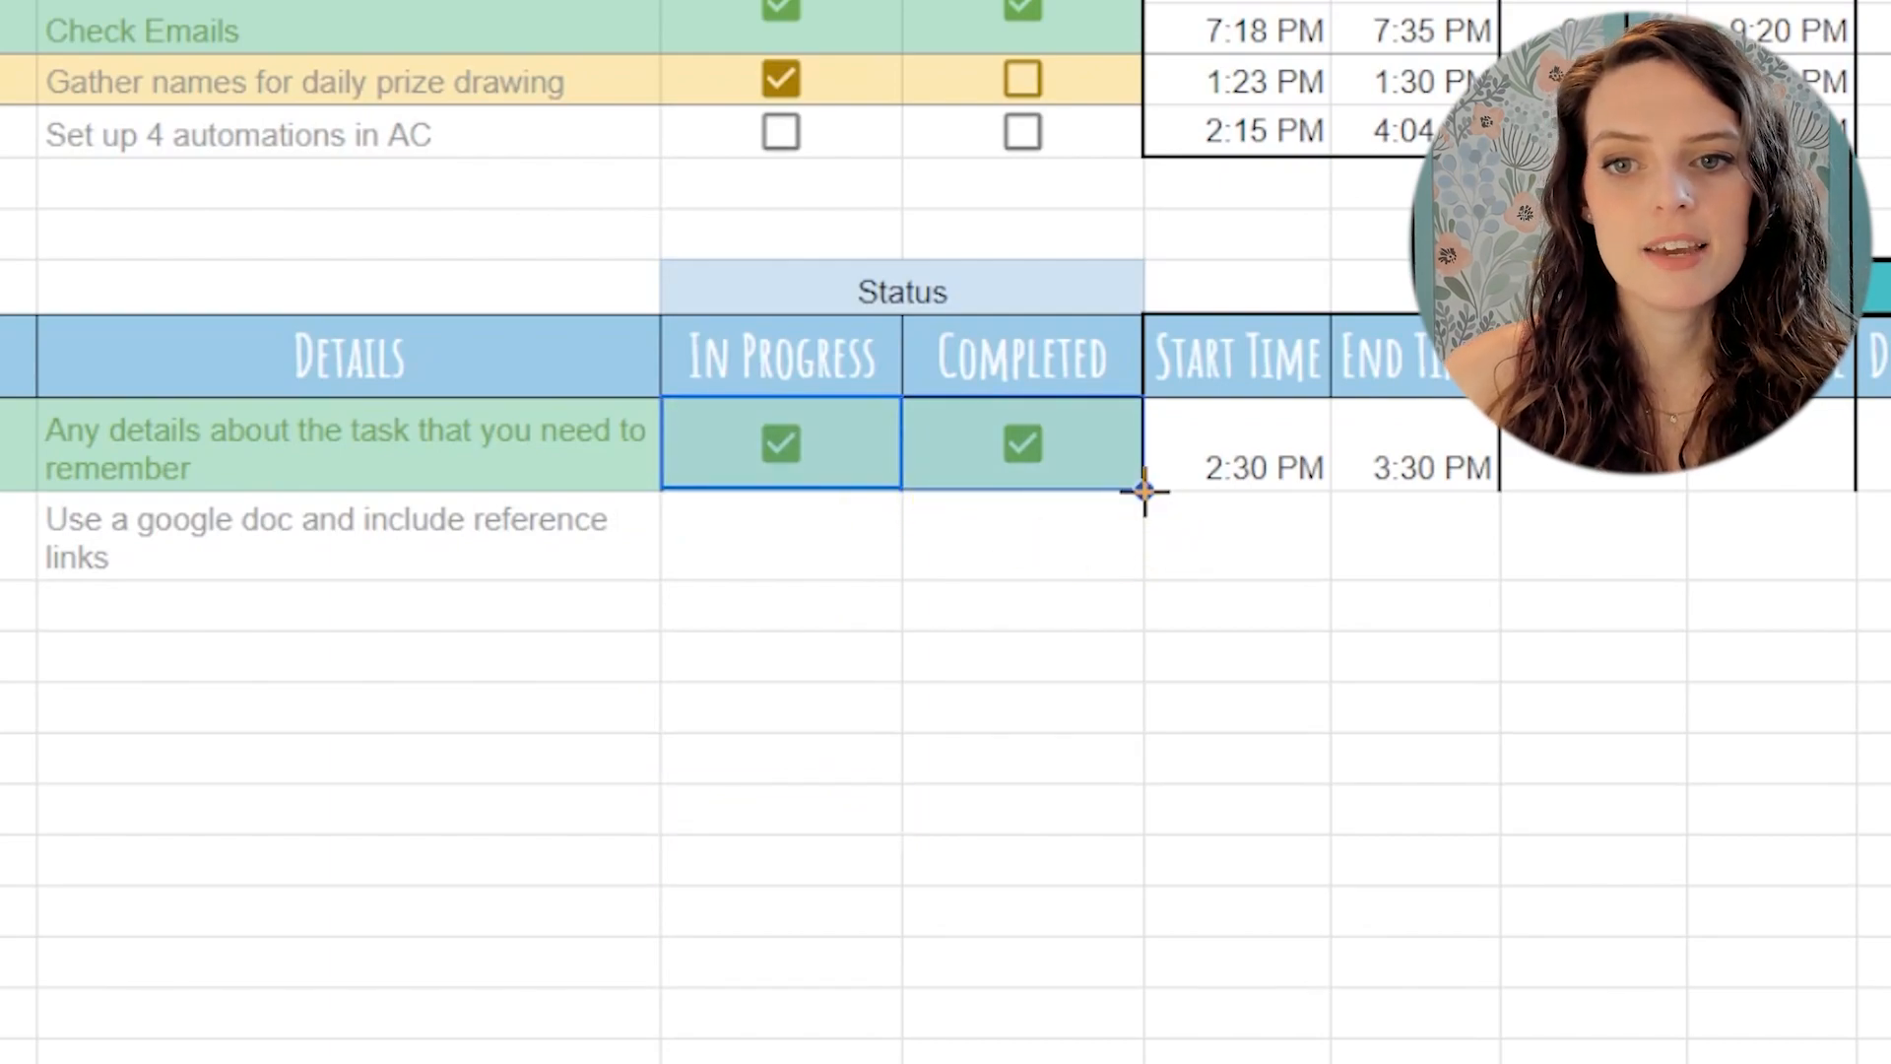
left_click_drag(1143, 491, 1152, 539)
left_click(1024, 535)
left_click(781, 536)
- Fill the two unchecked status boxes from row 20 down through the next seven rows
left_click(912, 628)
left_click_drag(819, 564, 989, 583)
left_click_drag(1139, 578, 1059, 916)
left_click(1359, 621)
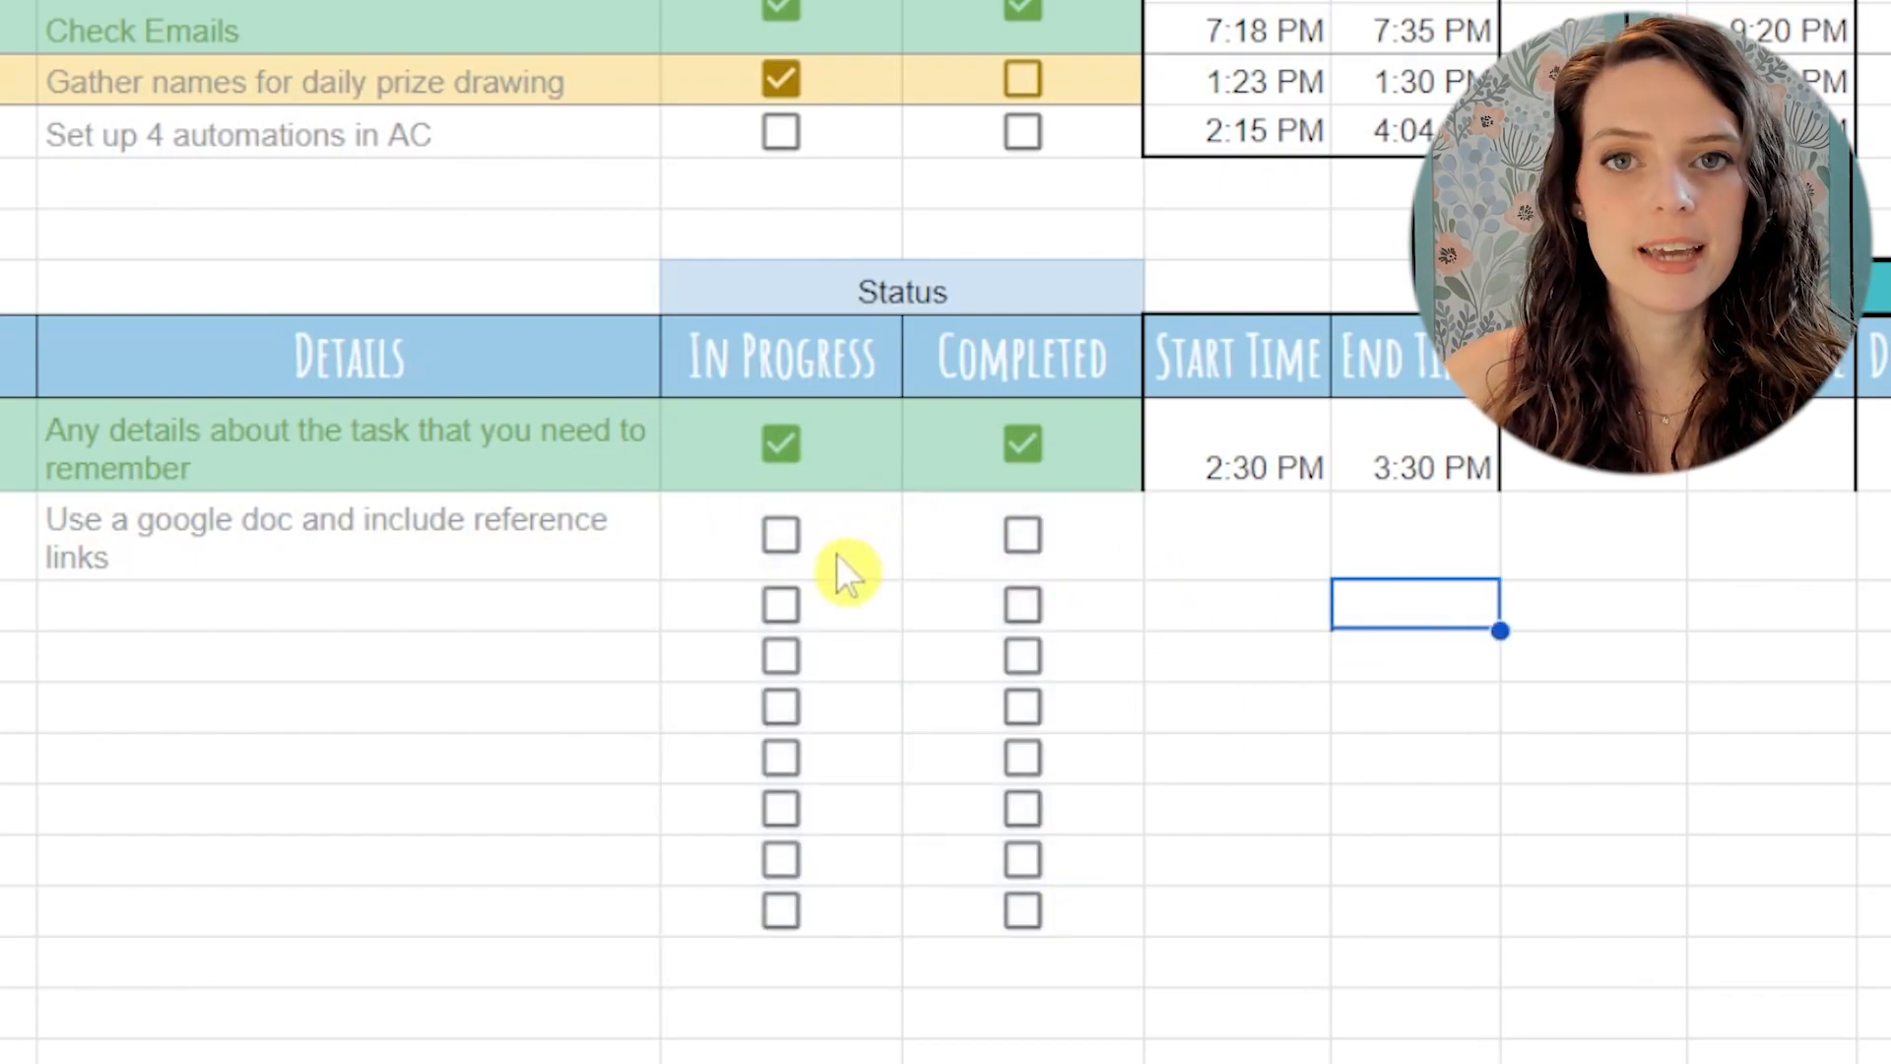
- Mark the Research a topic task as in progress and log its first session from 1:45 PM to 3:12 PM
left_click(781, 535)
left_click(1239, 553)
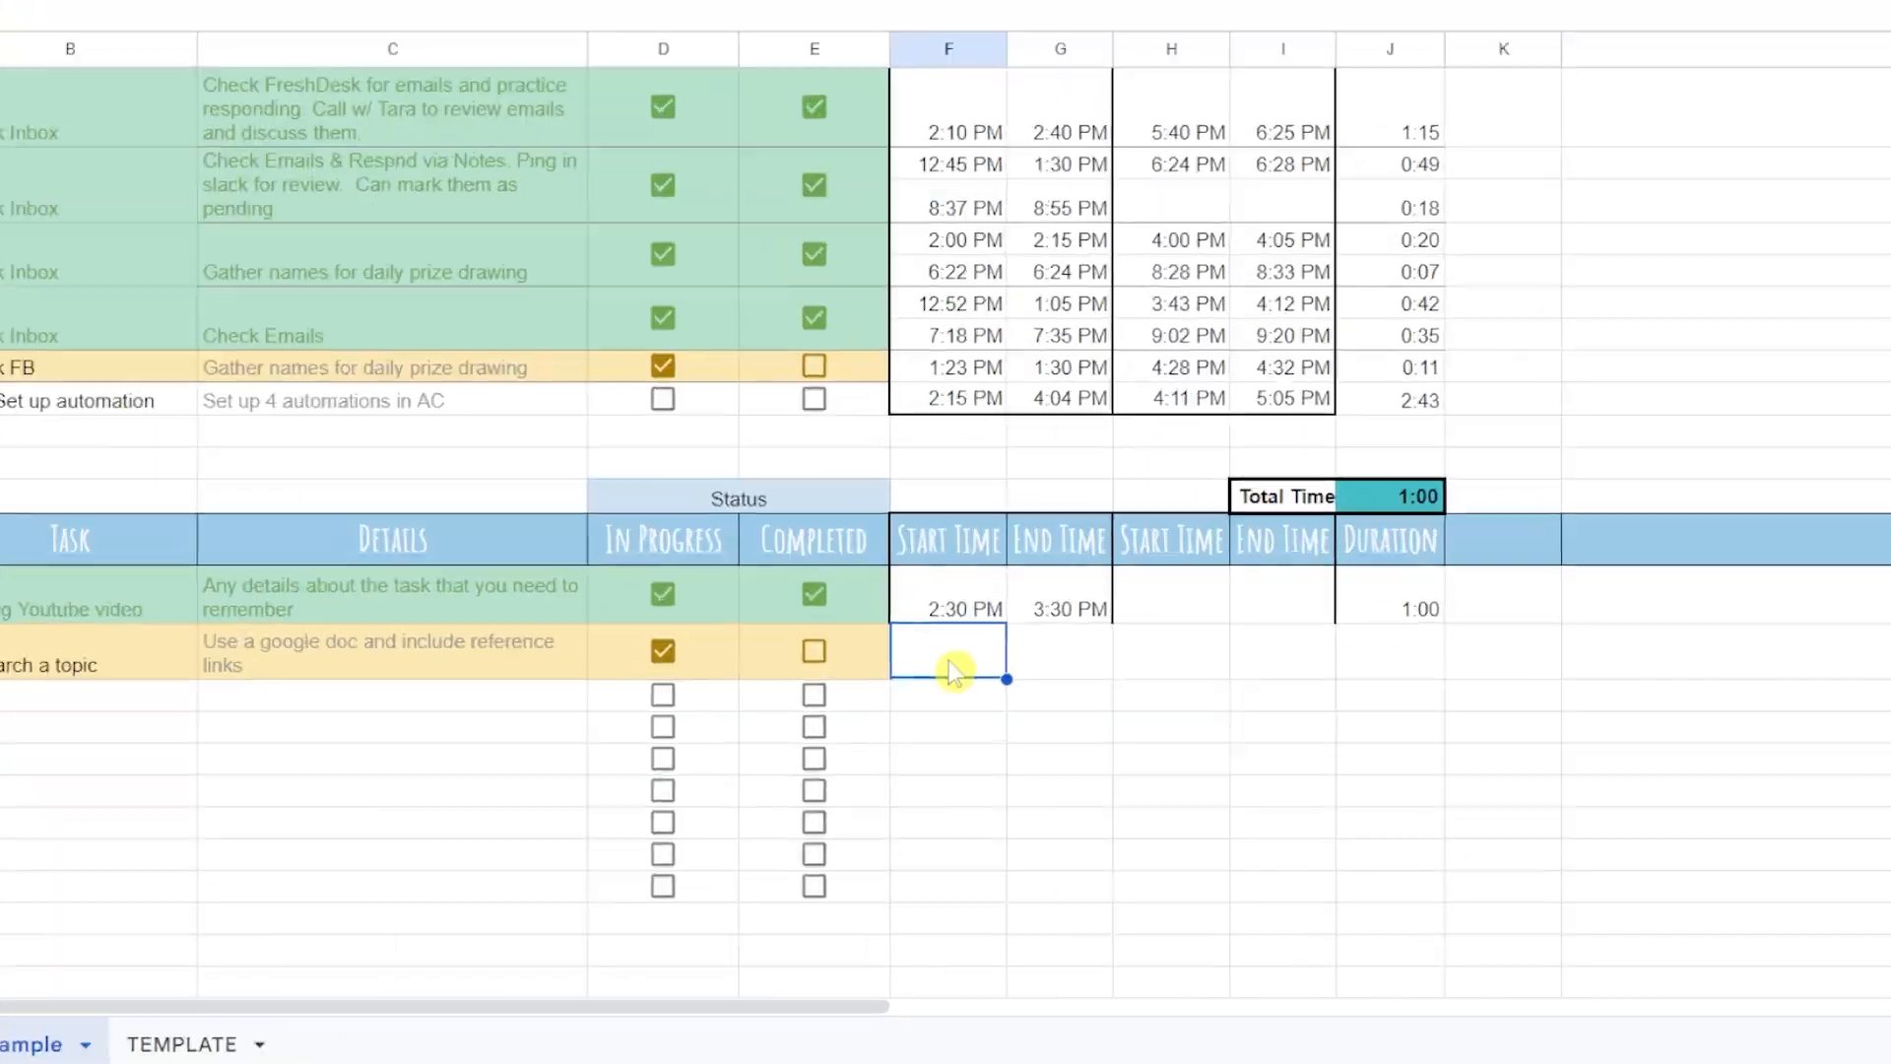
type("1:45 pm")
key("Tab")
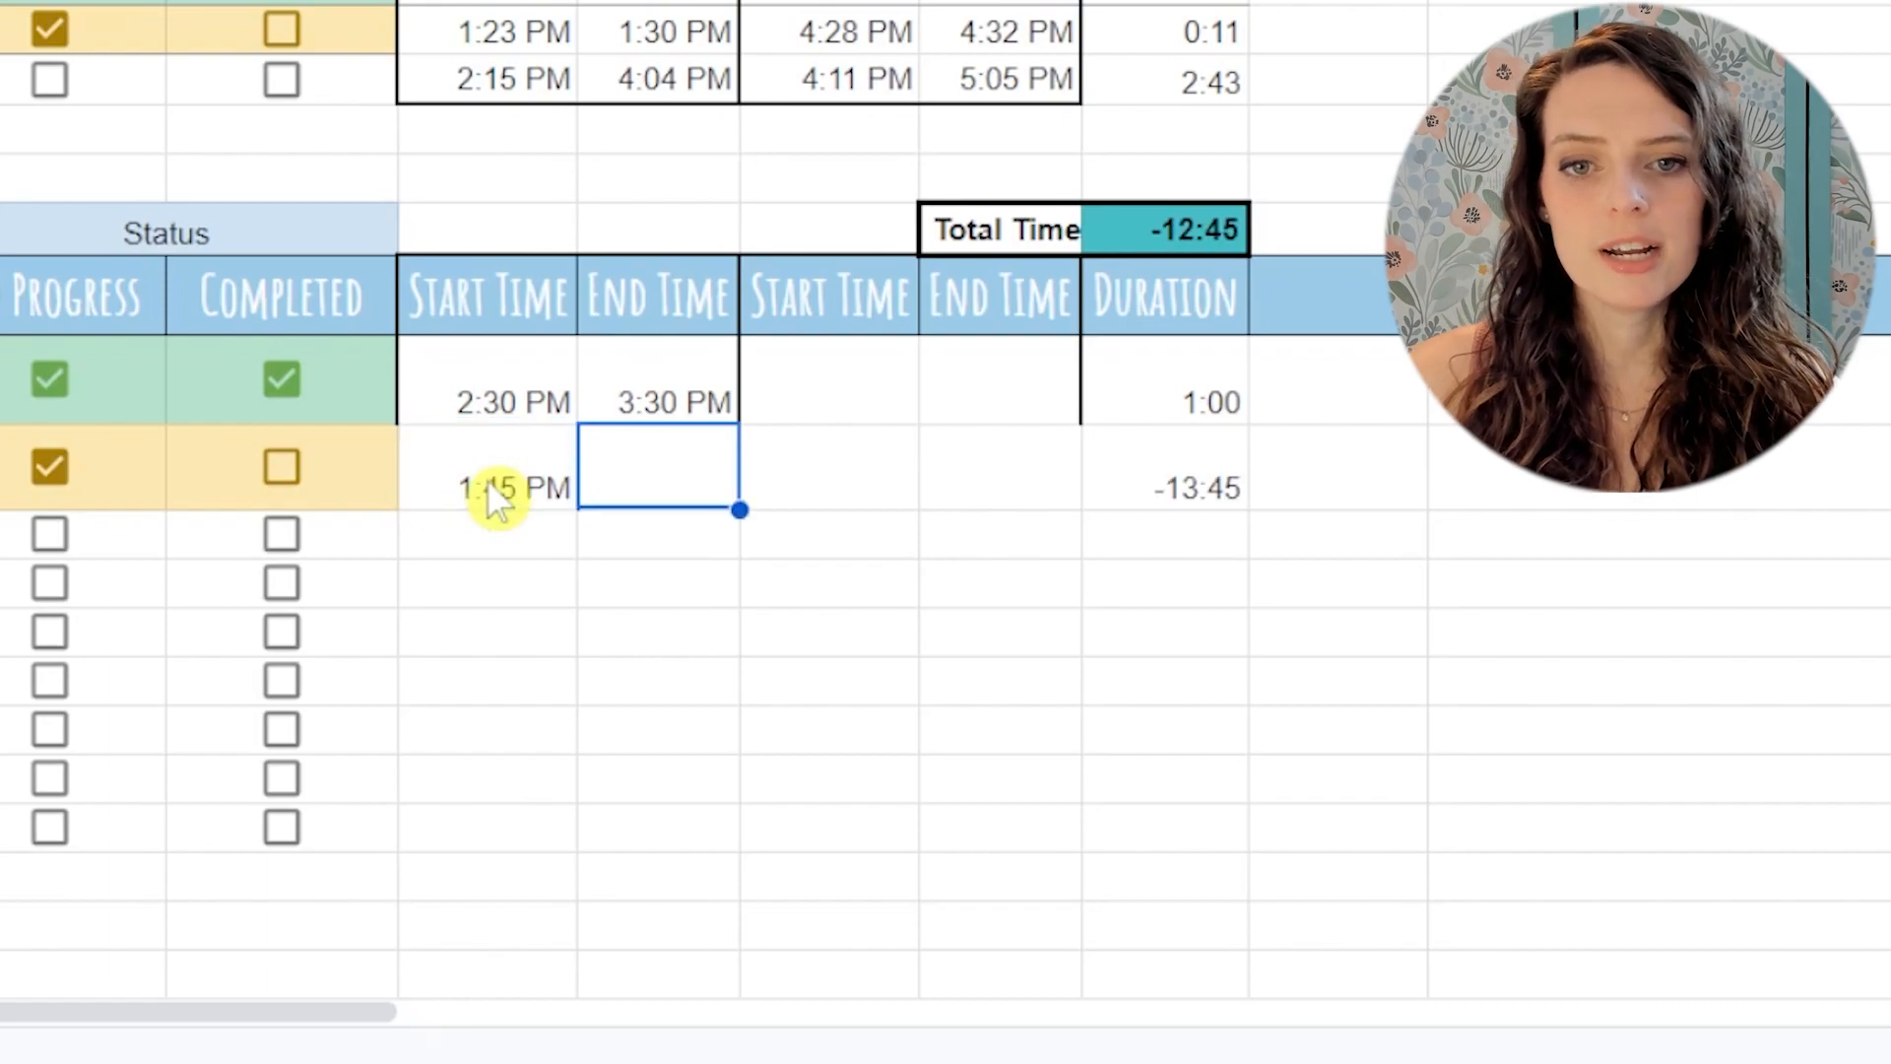
type("3:12 pm")
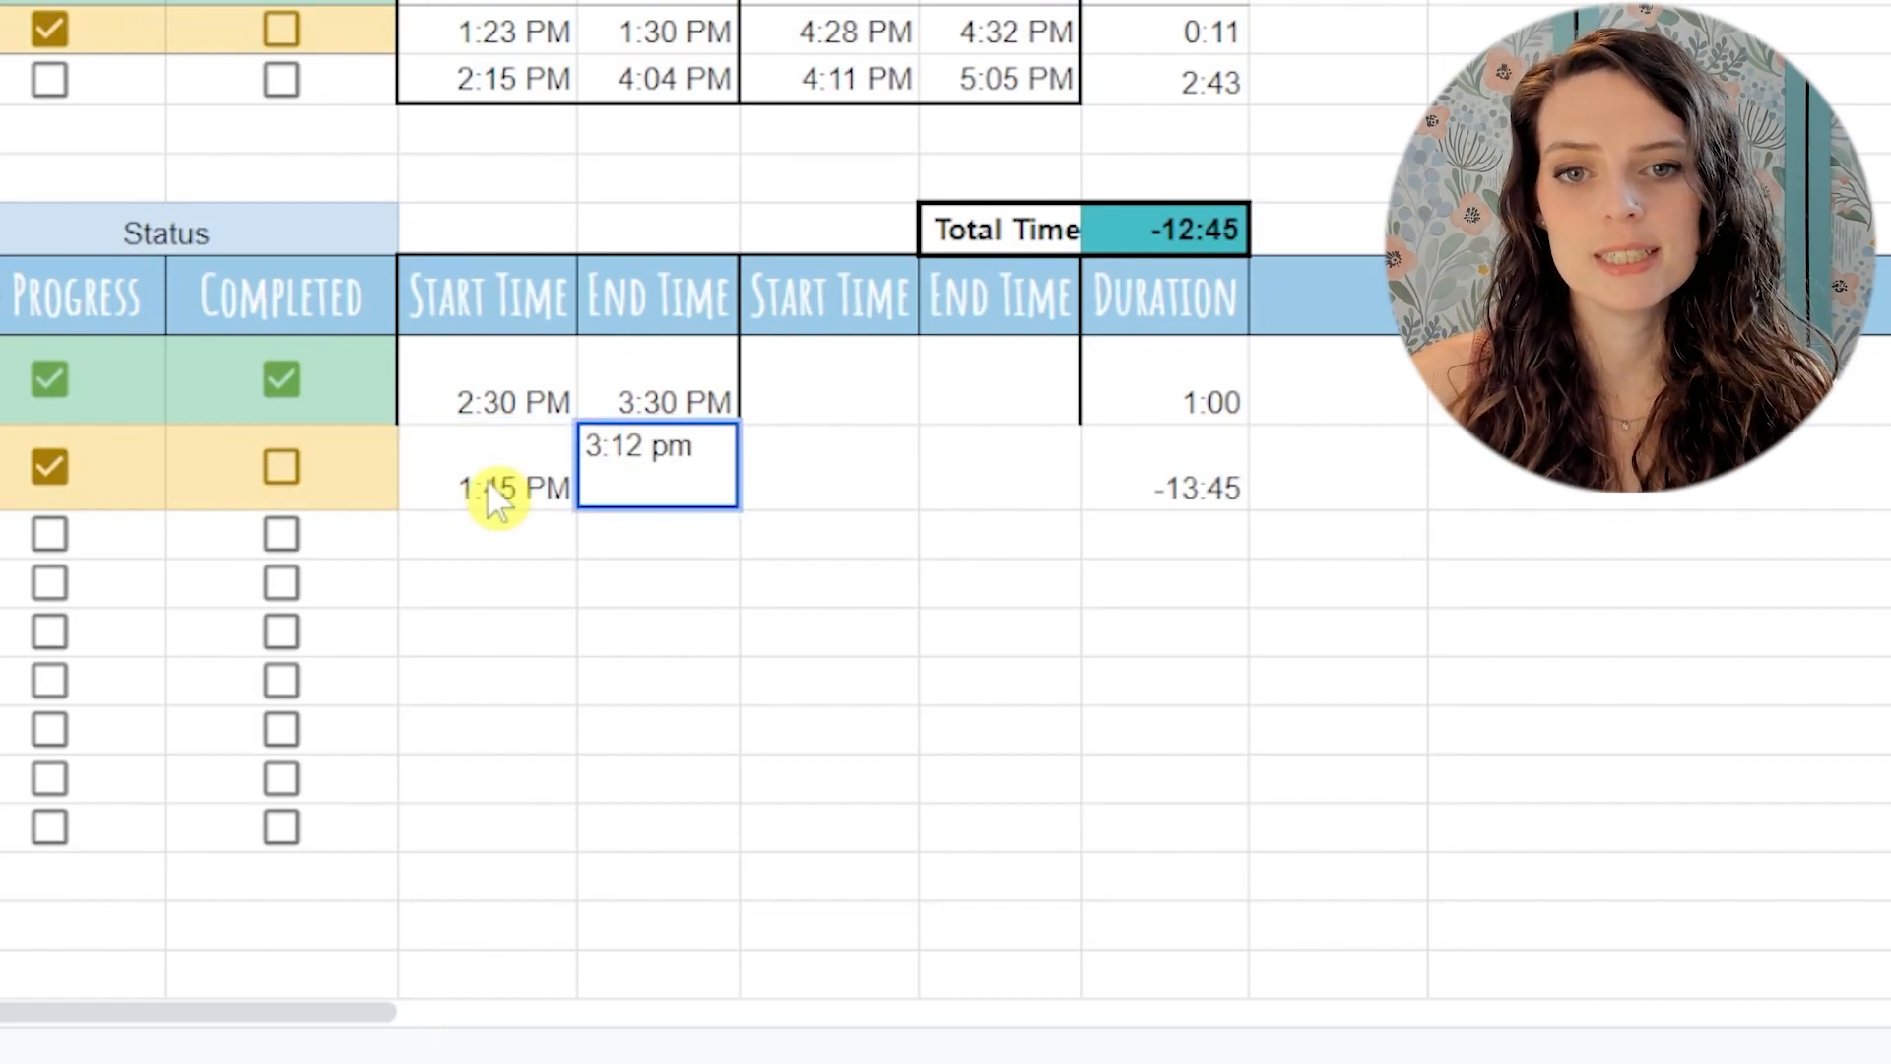
key("Tab")
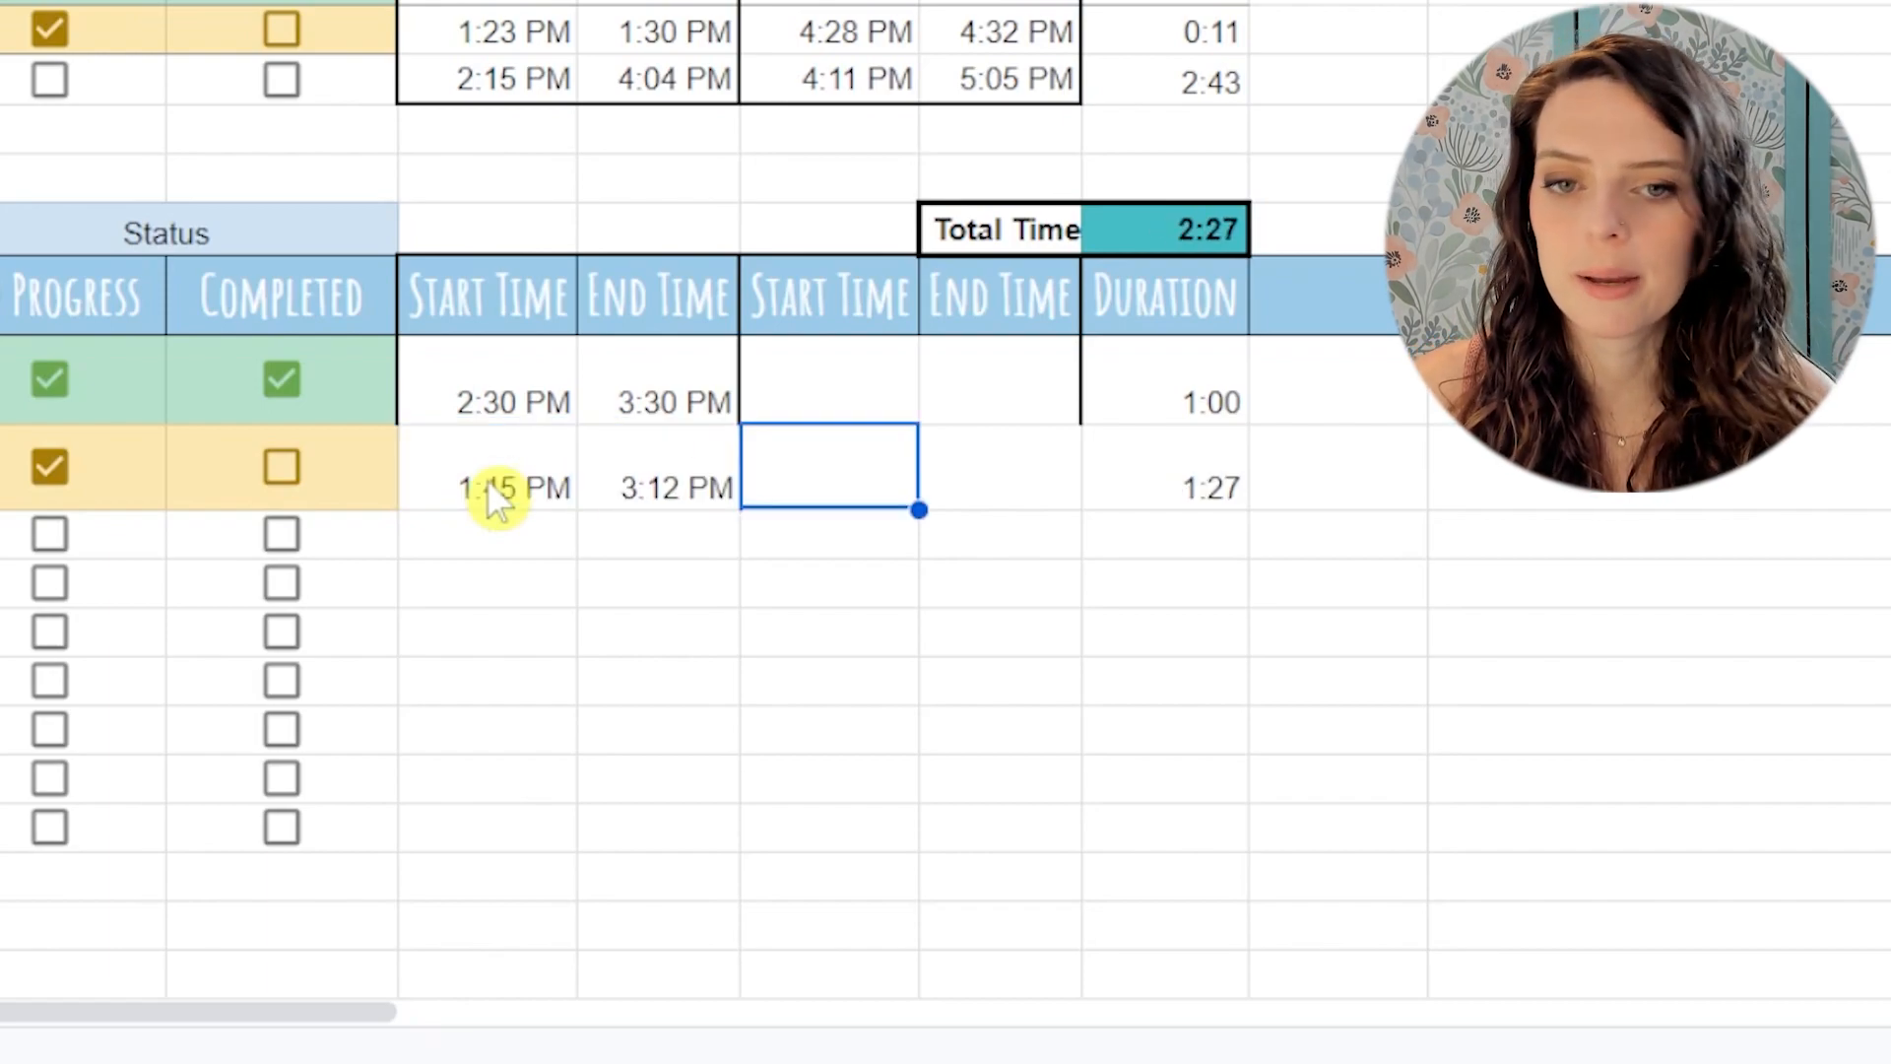
- Log a second session for the Research a topic task from 3:30 PM to 3:45 PM
type("3:30 pm")
key("Tab")
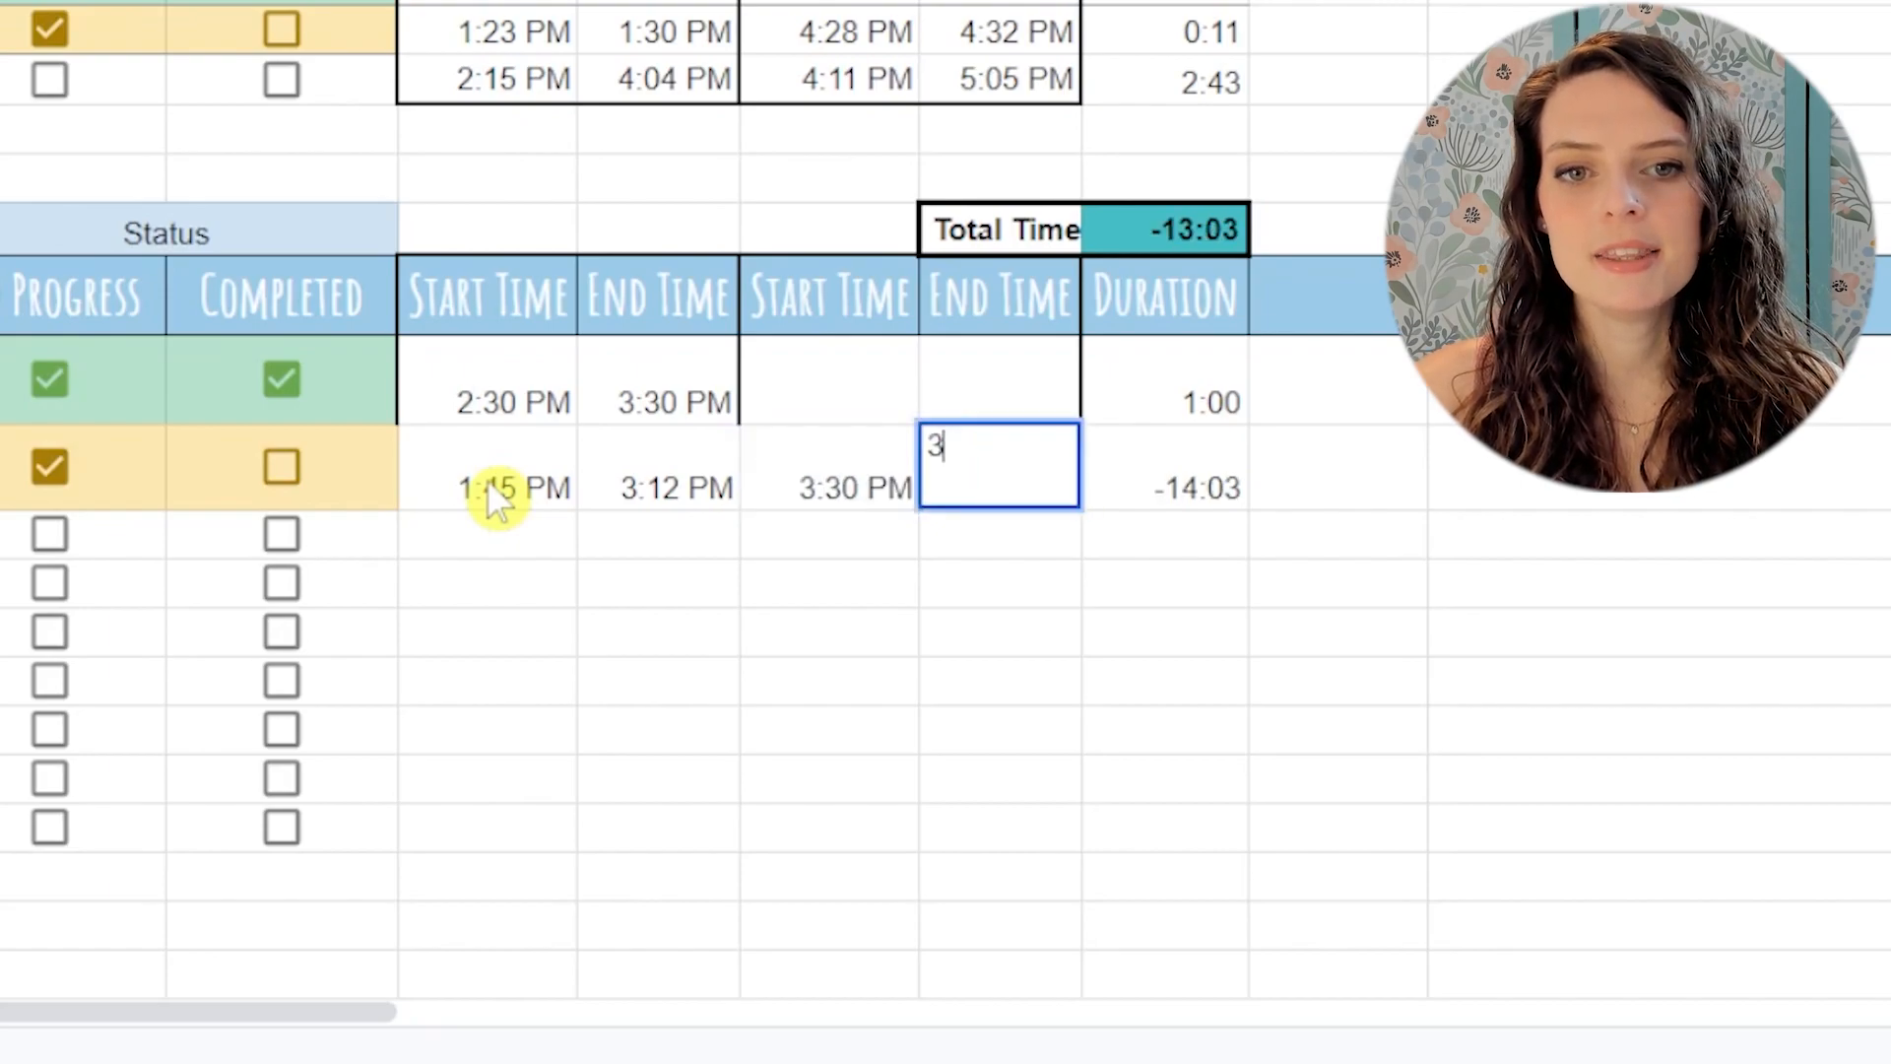
type("3:45pm")
key("Return")
- Extend the second table's Total Time SUM range from J19 down through the empty rows of the Duration column
left_click(1187, 492)
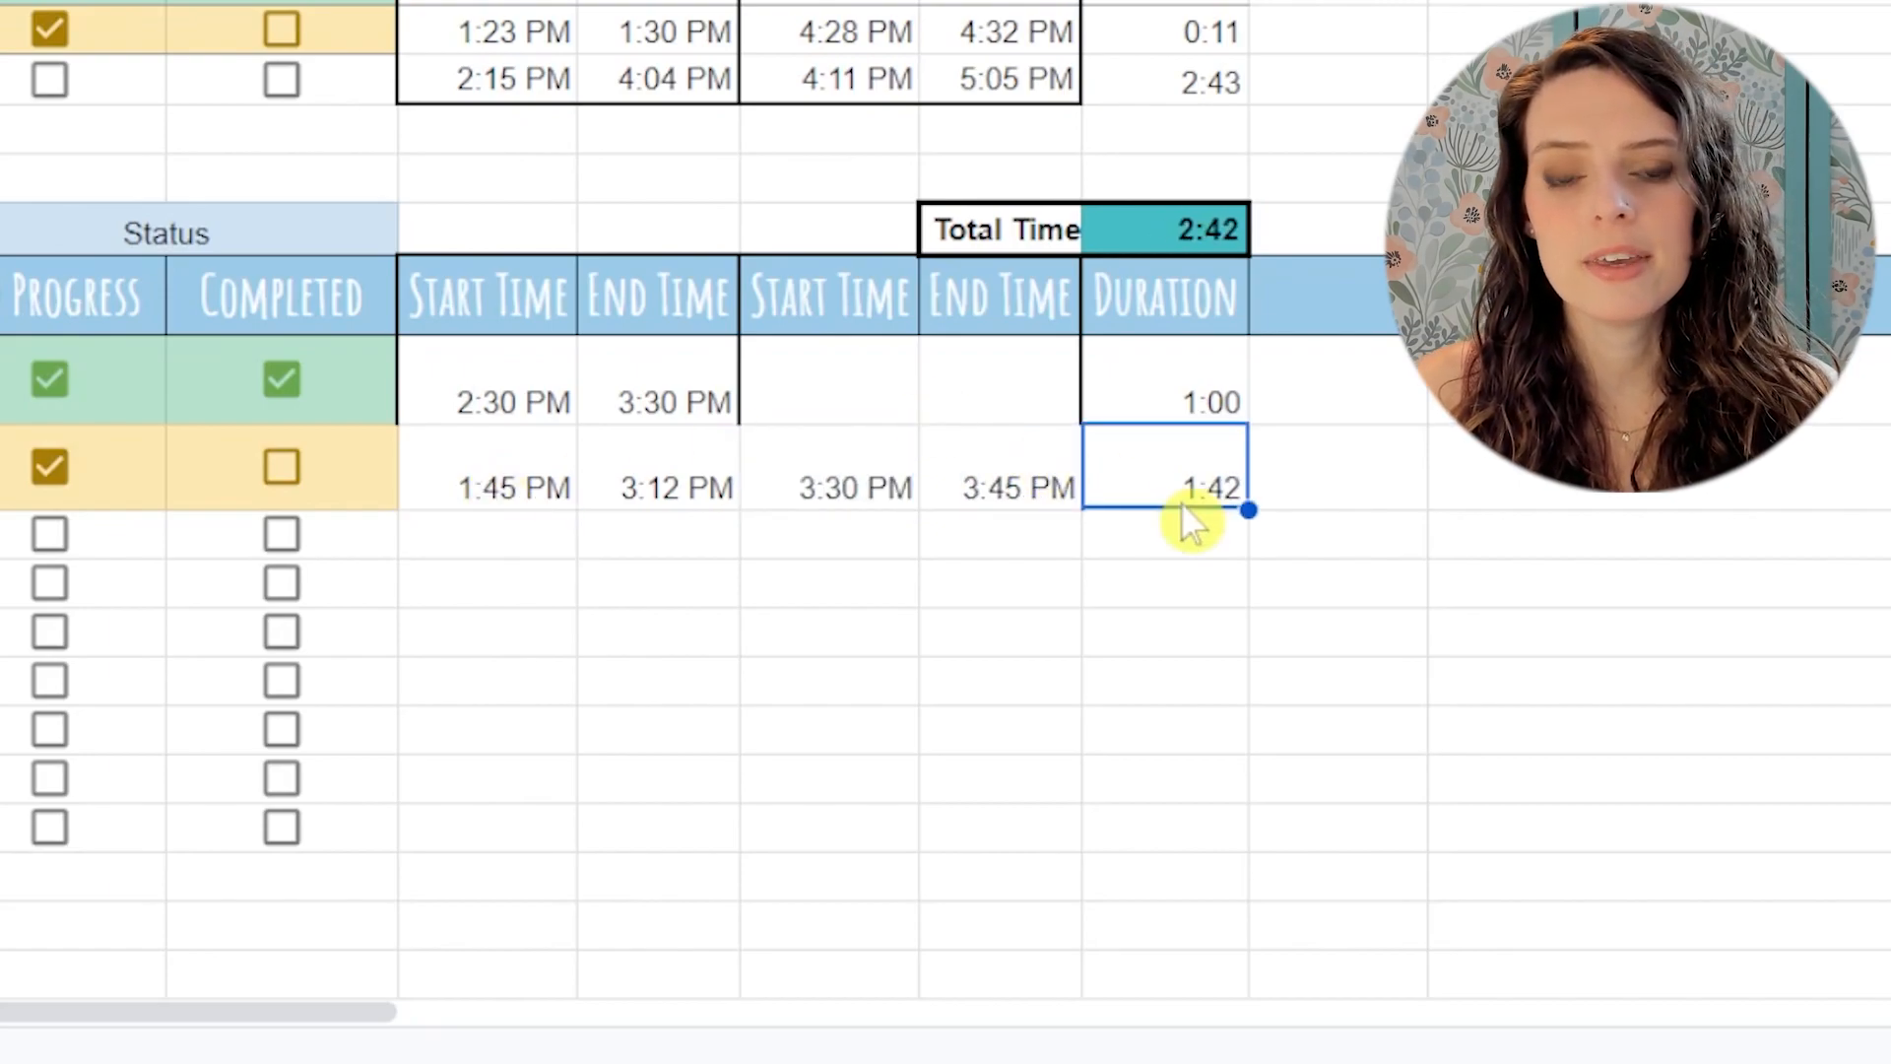
left_click(1226, 241)
double_click(1172, 226)
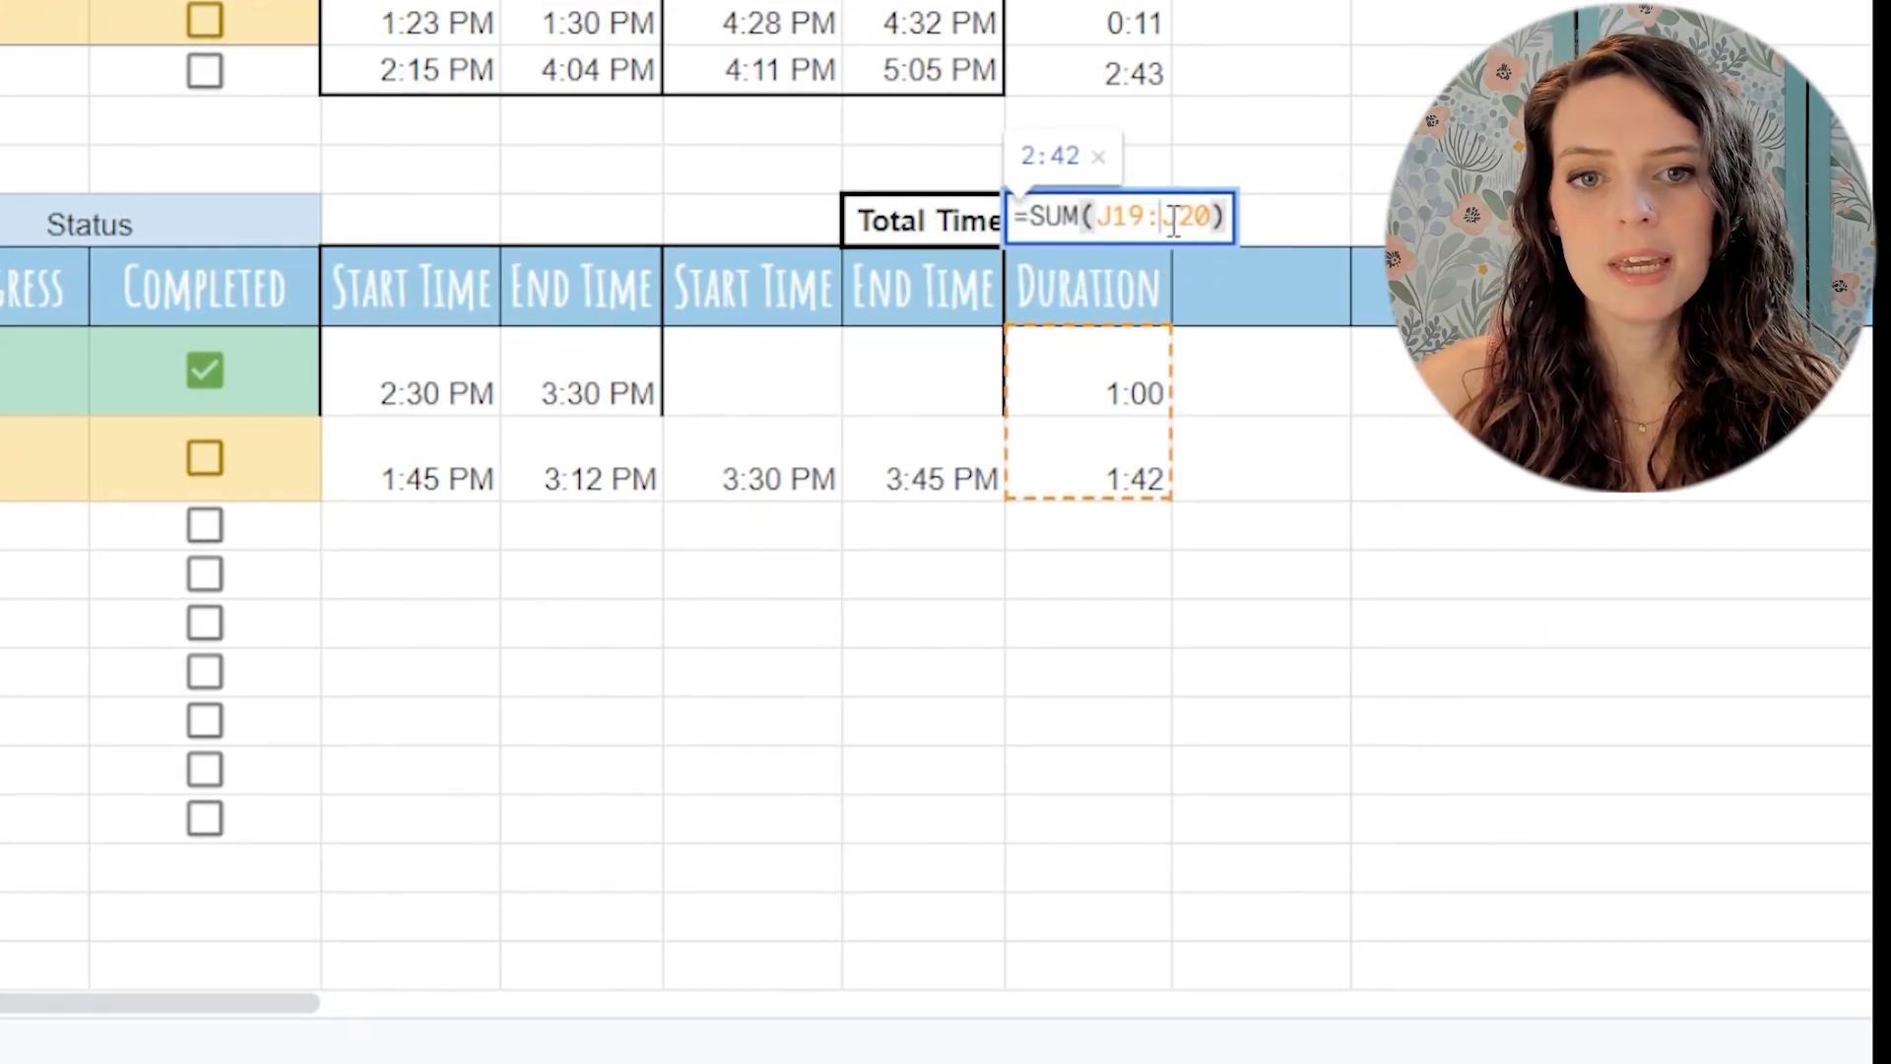
left_click(1174, 221)
left_click(1031, 299)
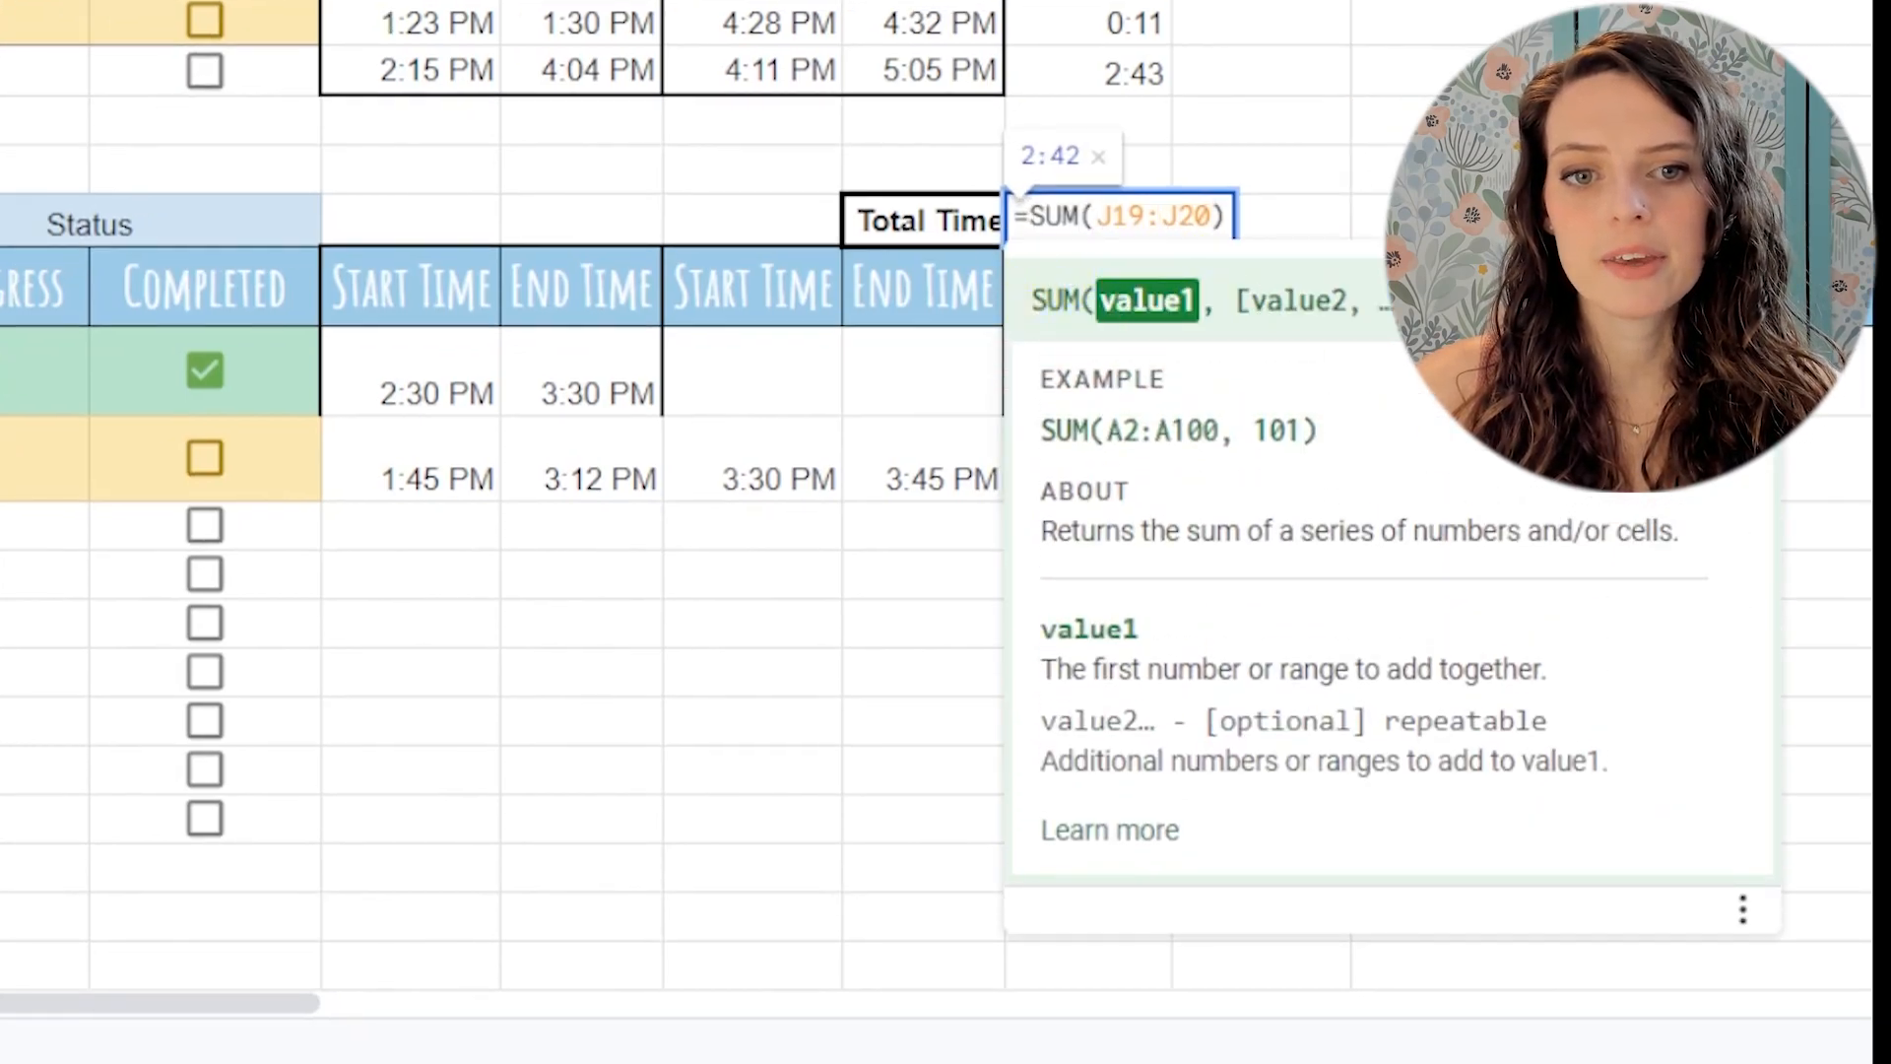
left_click_drag(1140, 371, 1147, 576)
double_click(1086, 226)
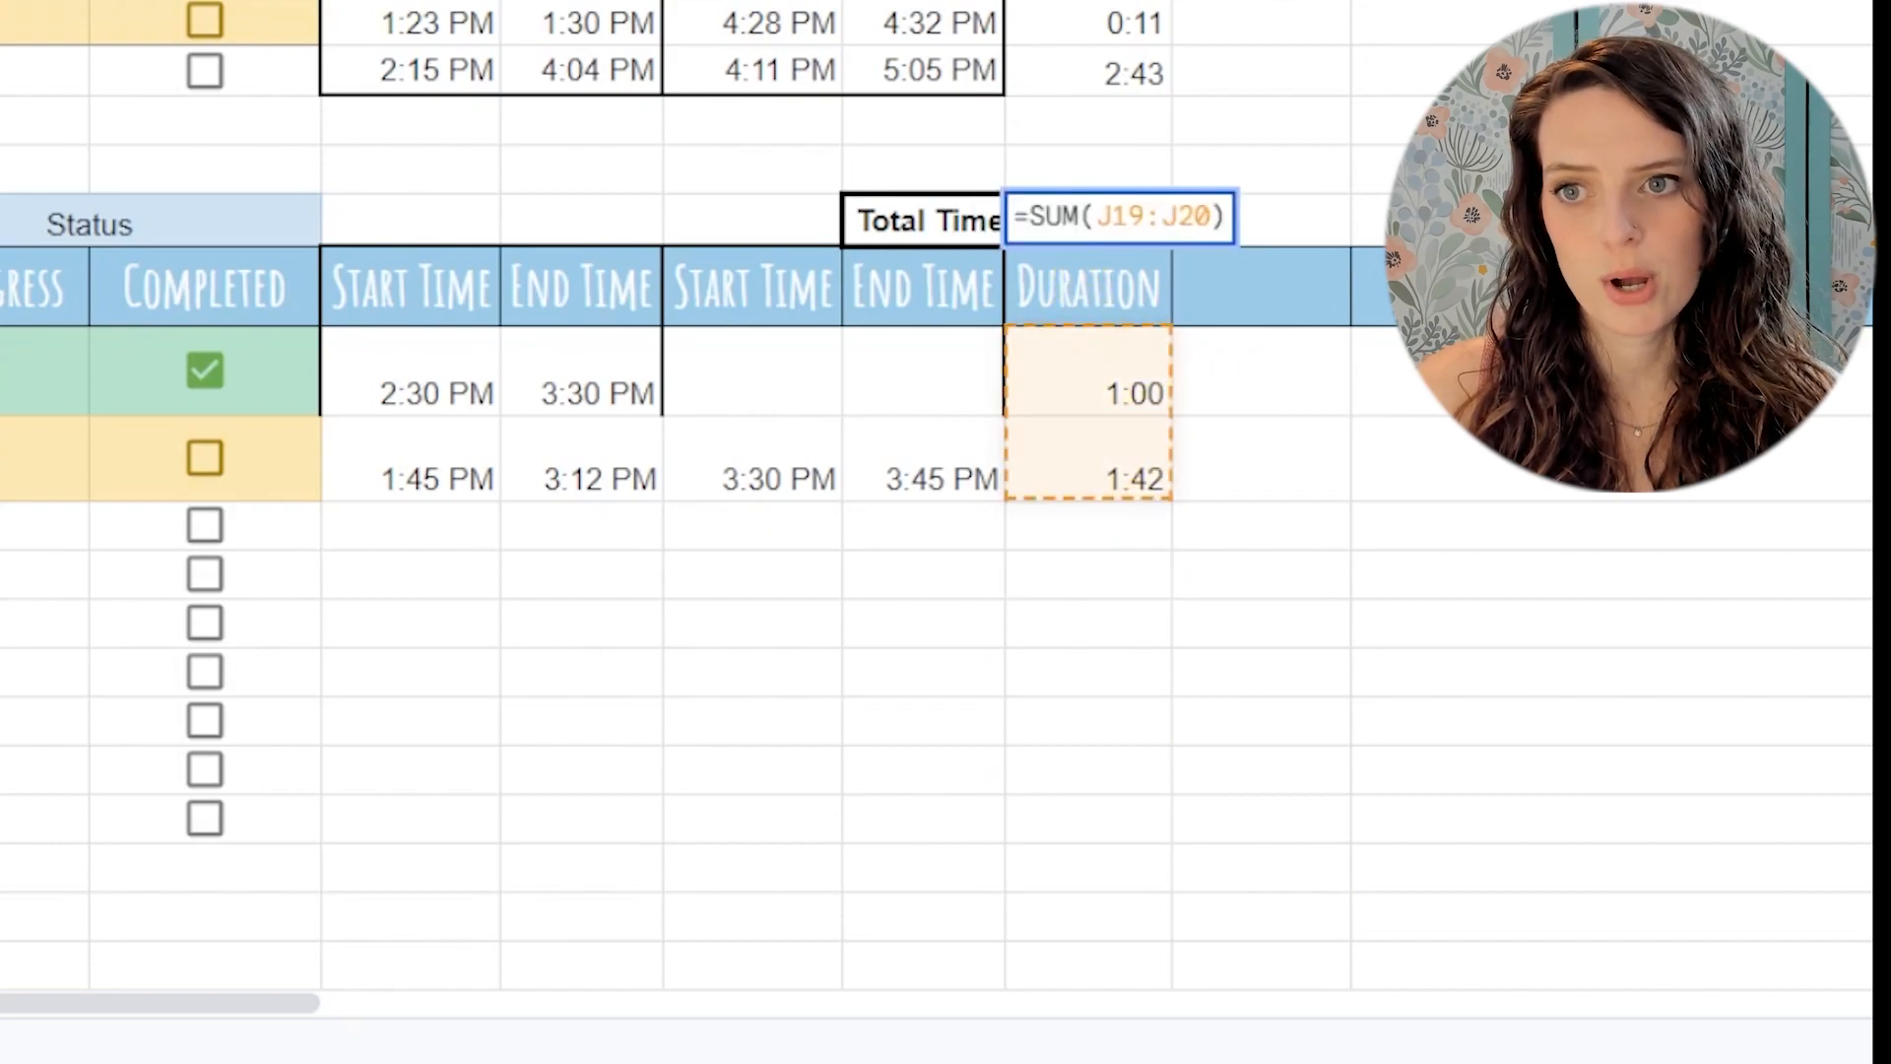
left_click_drag(1101, 382, 1086, 913)
key("Return")
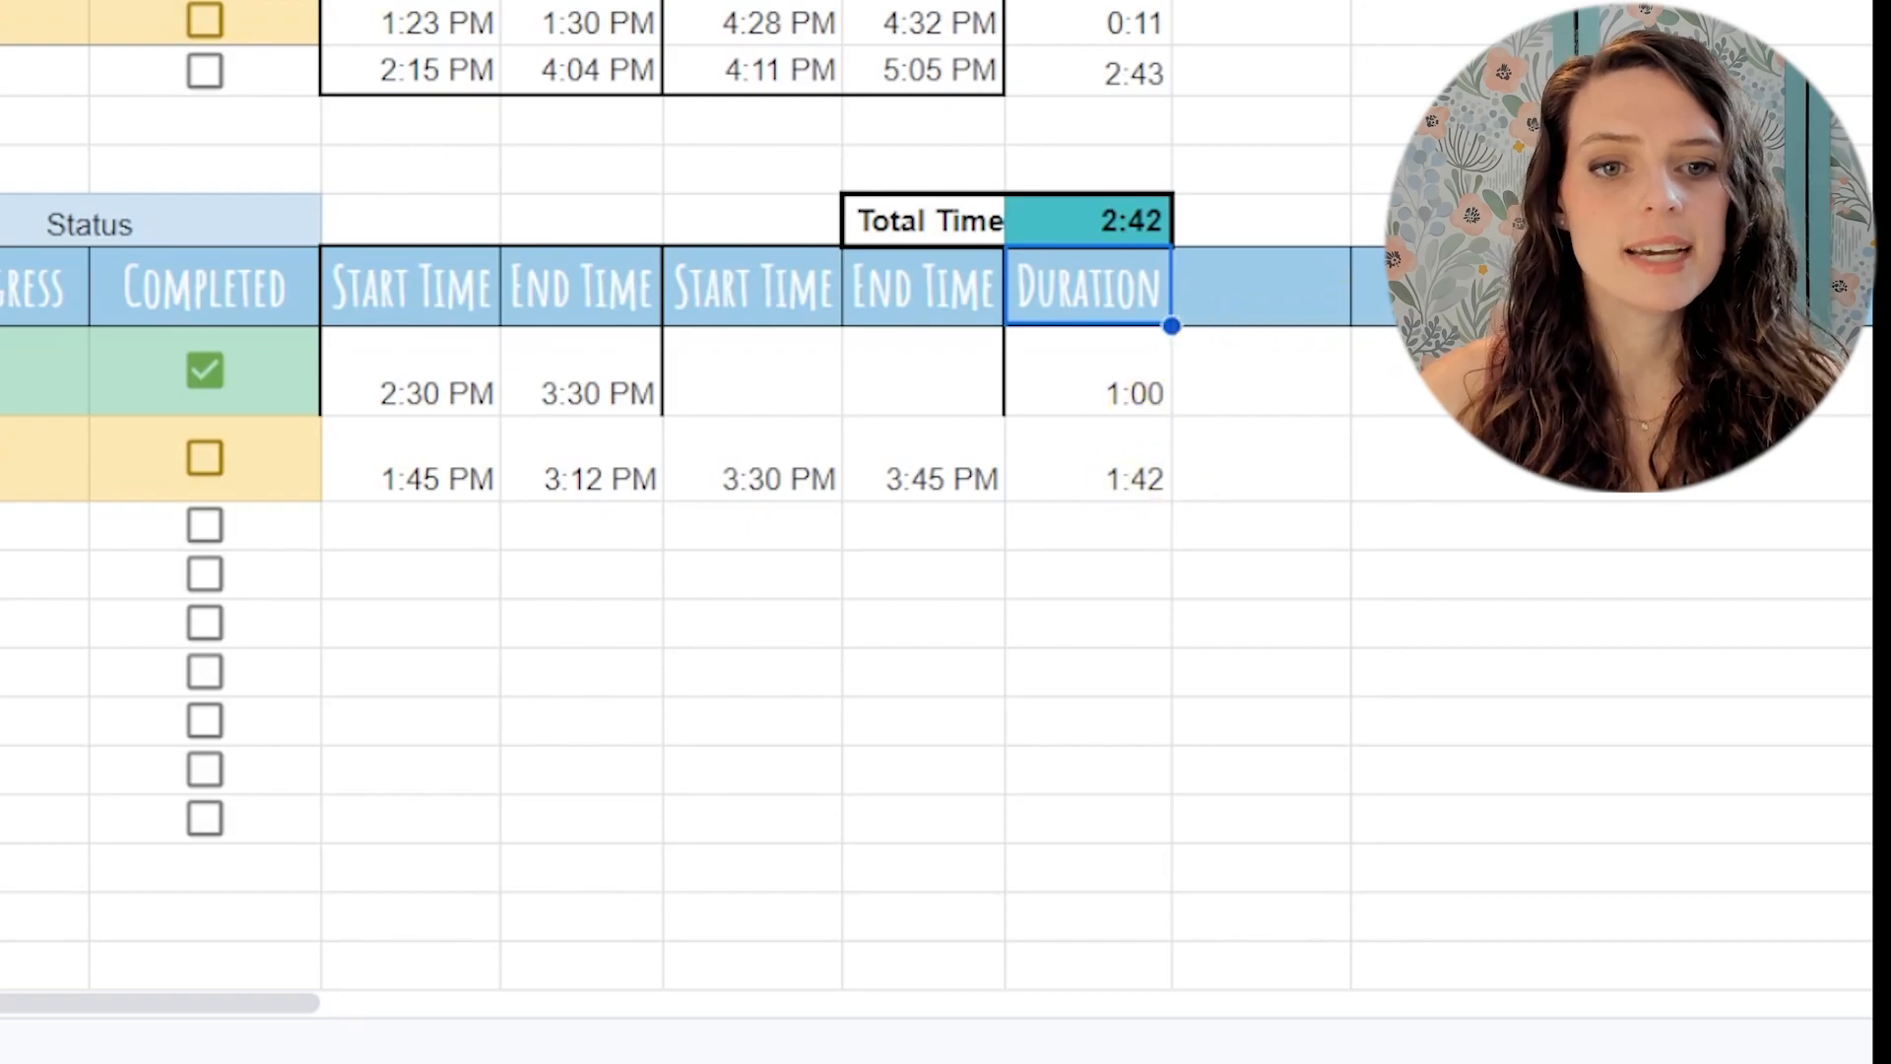
- Add the note "Started researching but need to find 3 more references" to the Research a topic row
left_click(1737, 487)
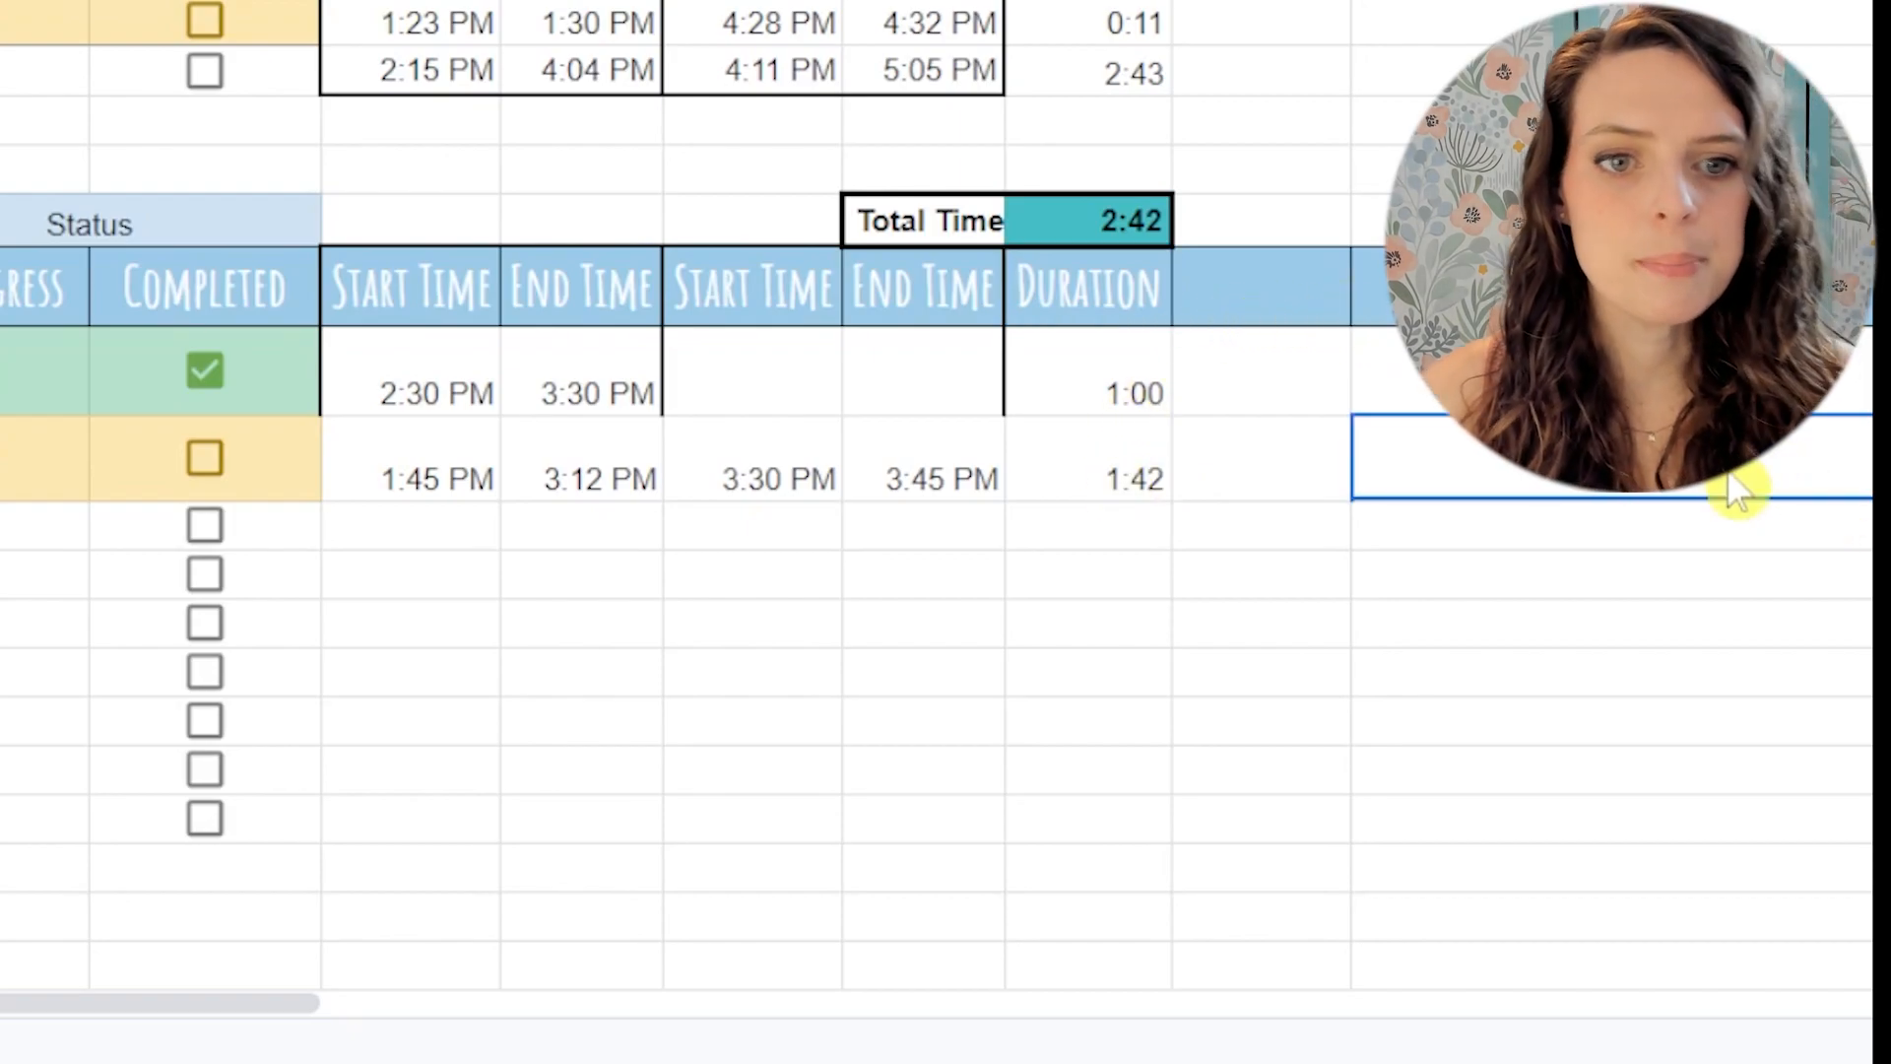
type("Started researching b")
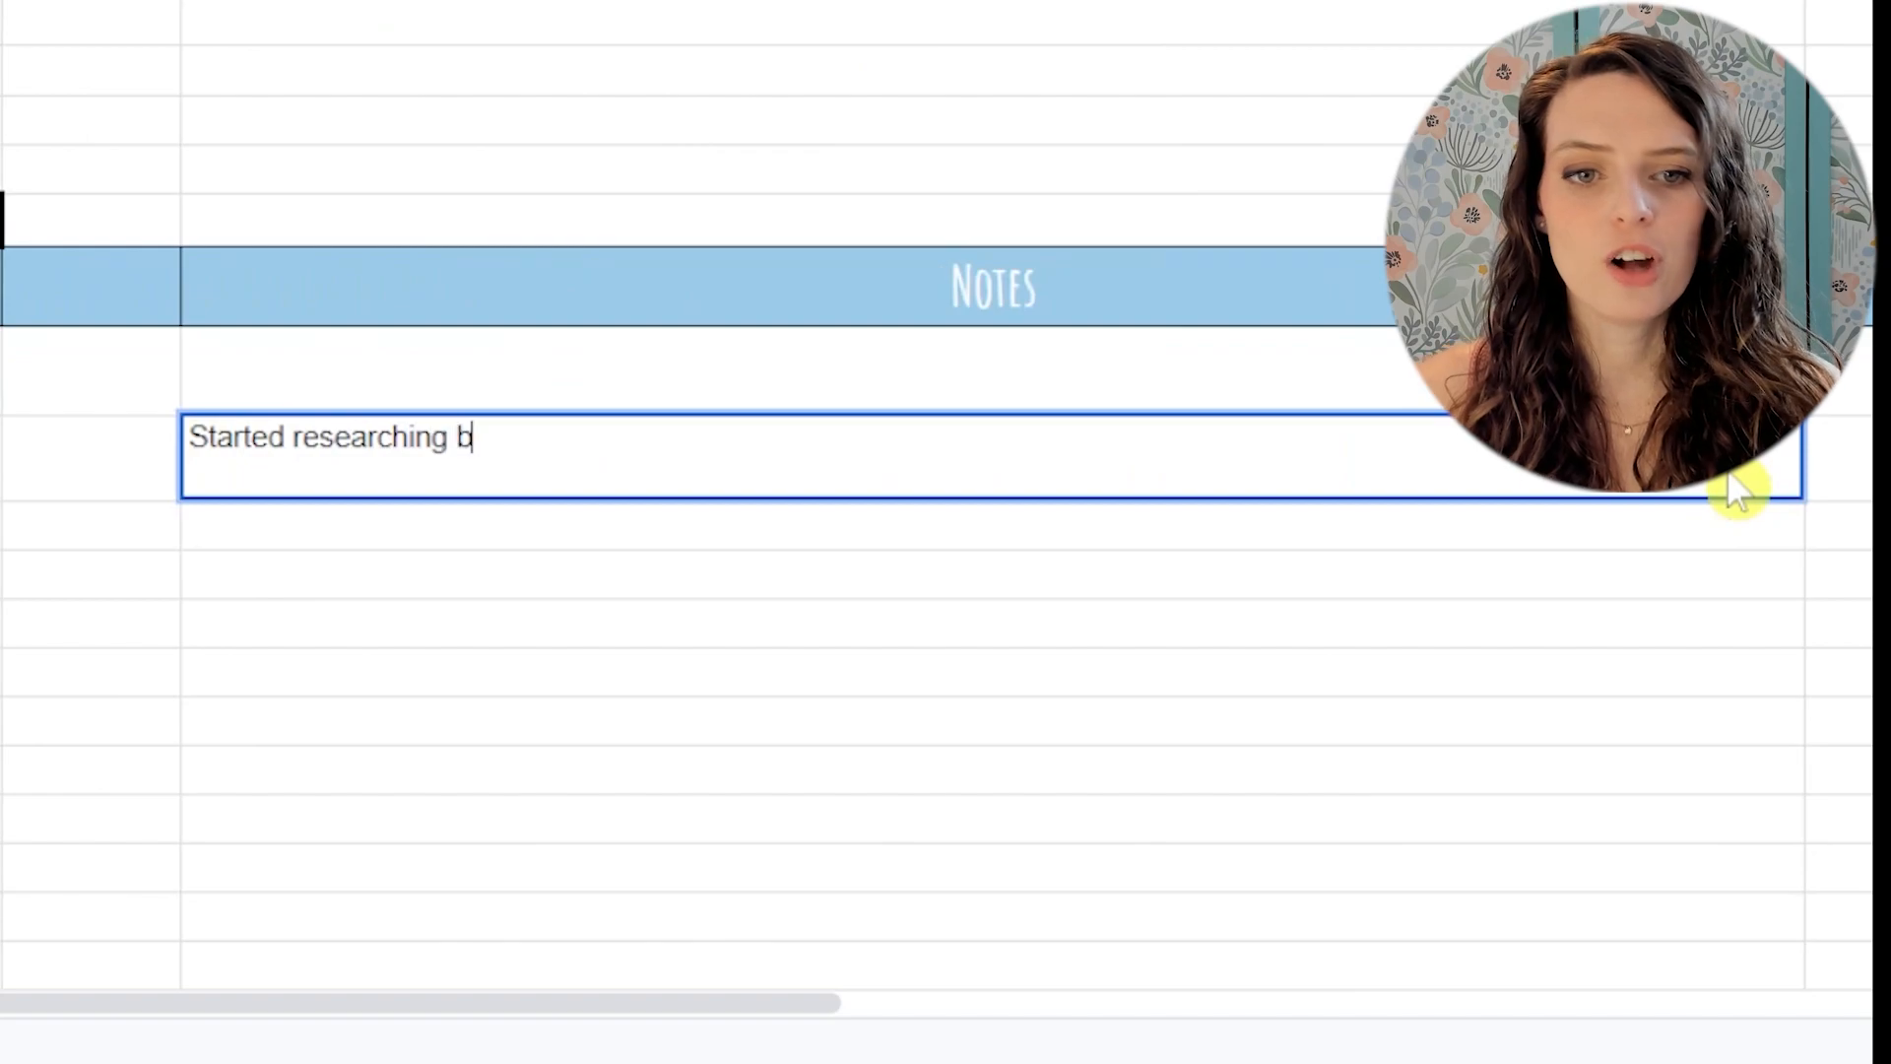
type("ut need to find 3 more references")
key("Return")
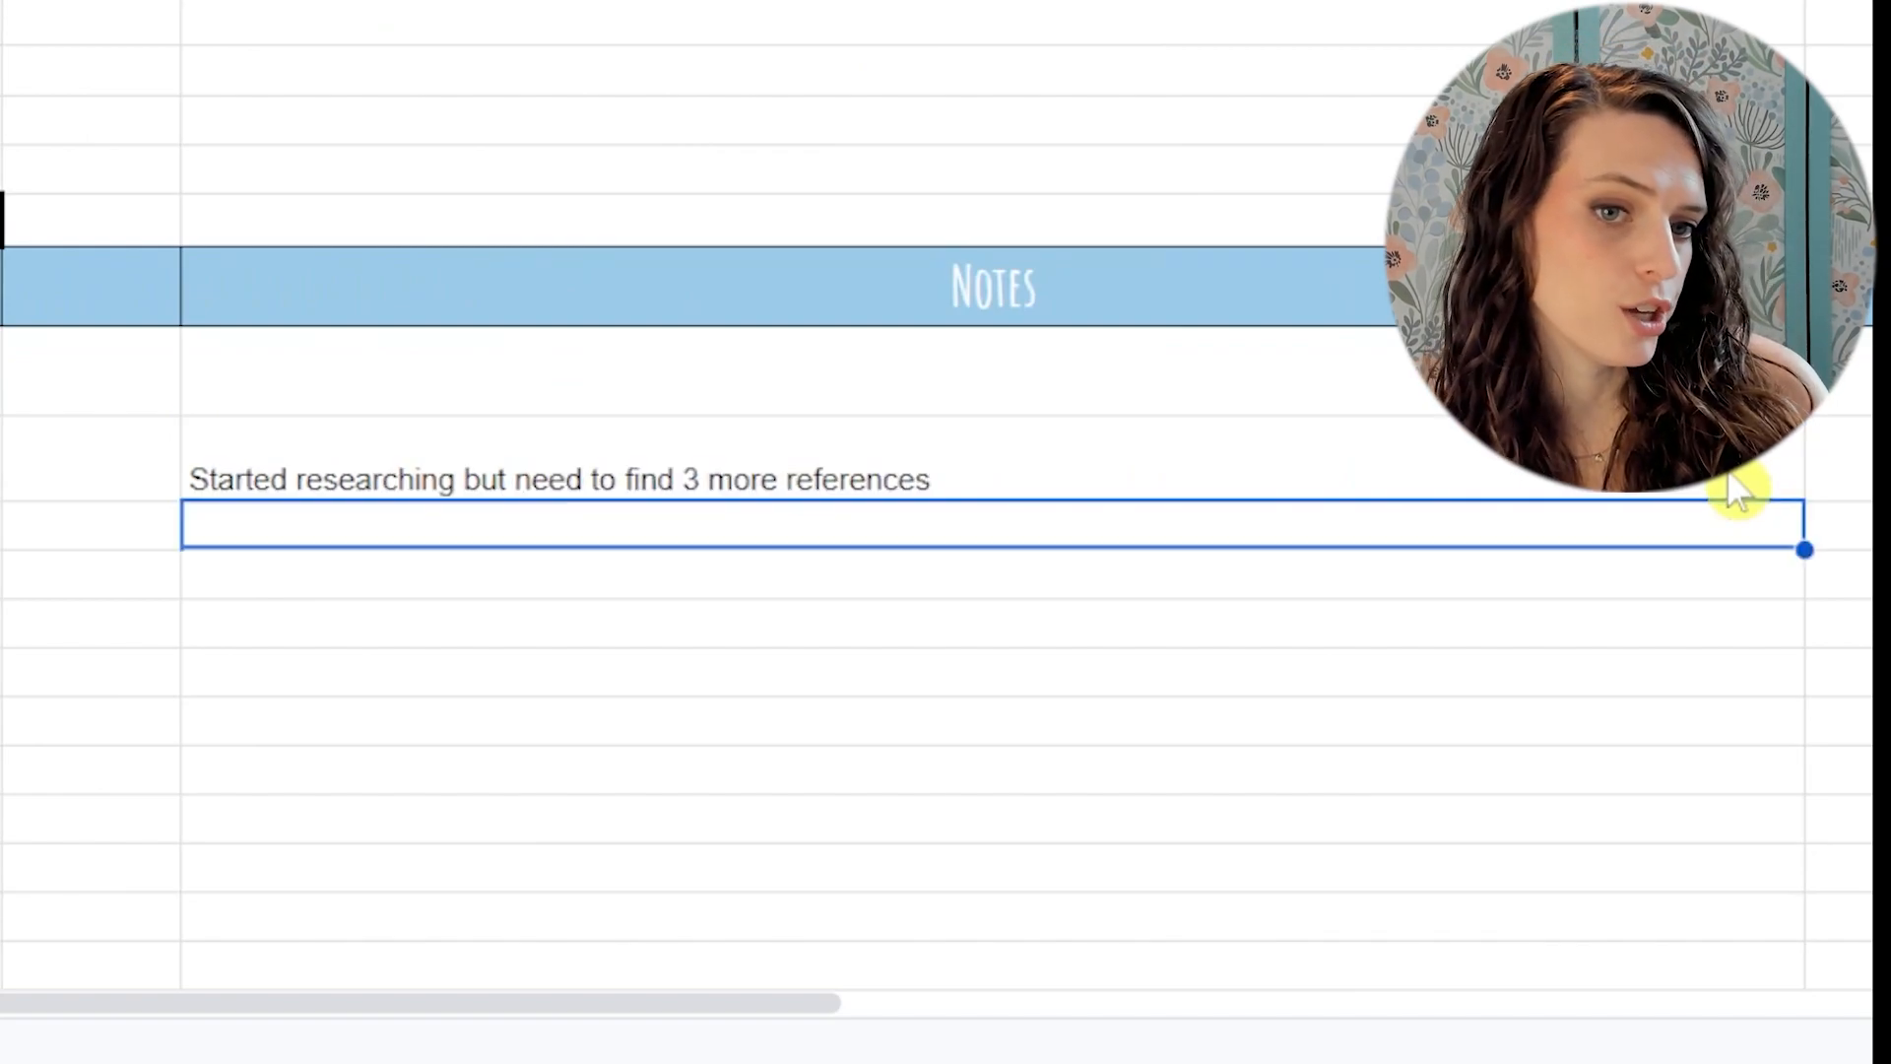
- Open the TEMPLATE sheet and look over its blank weekly tables
left_click_drag(20, 1006, 0, 1006)
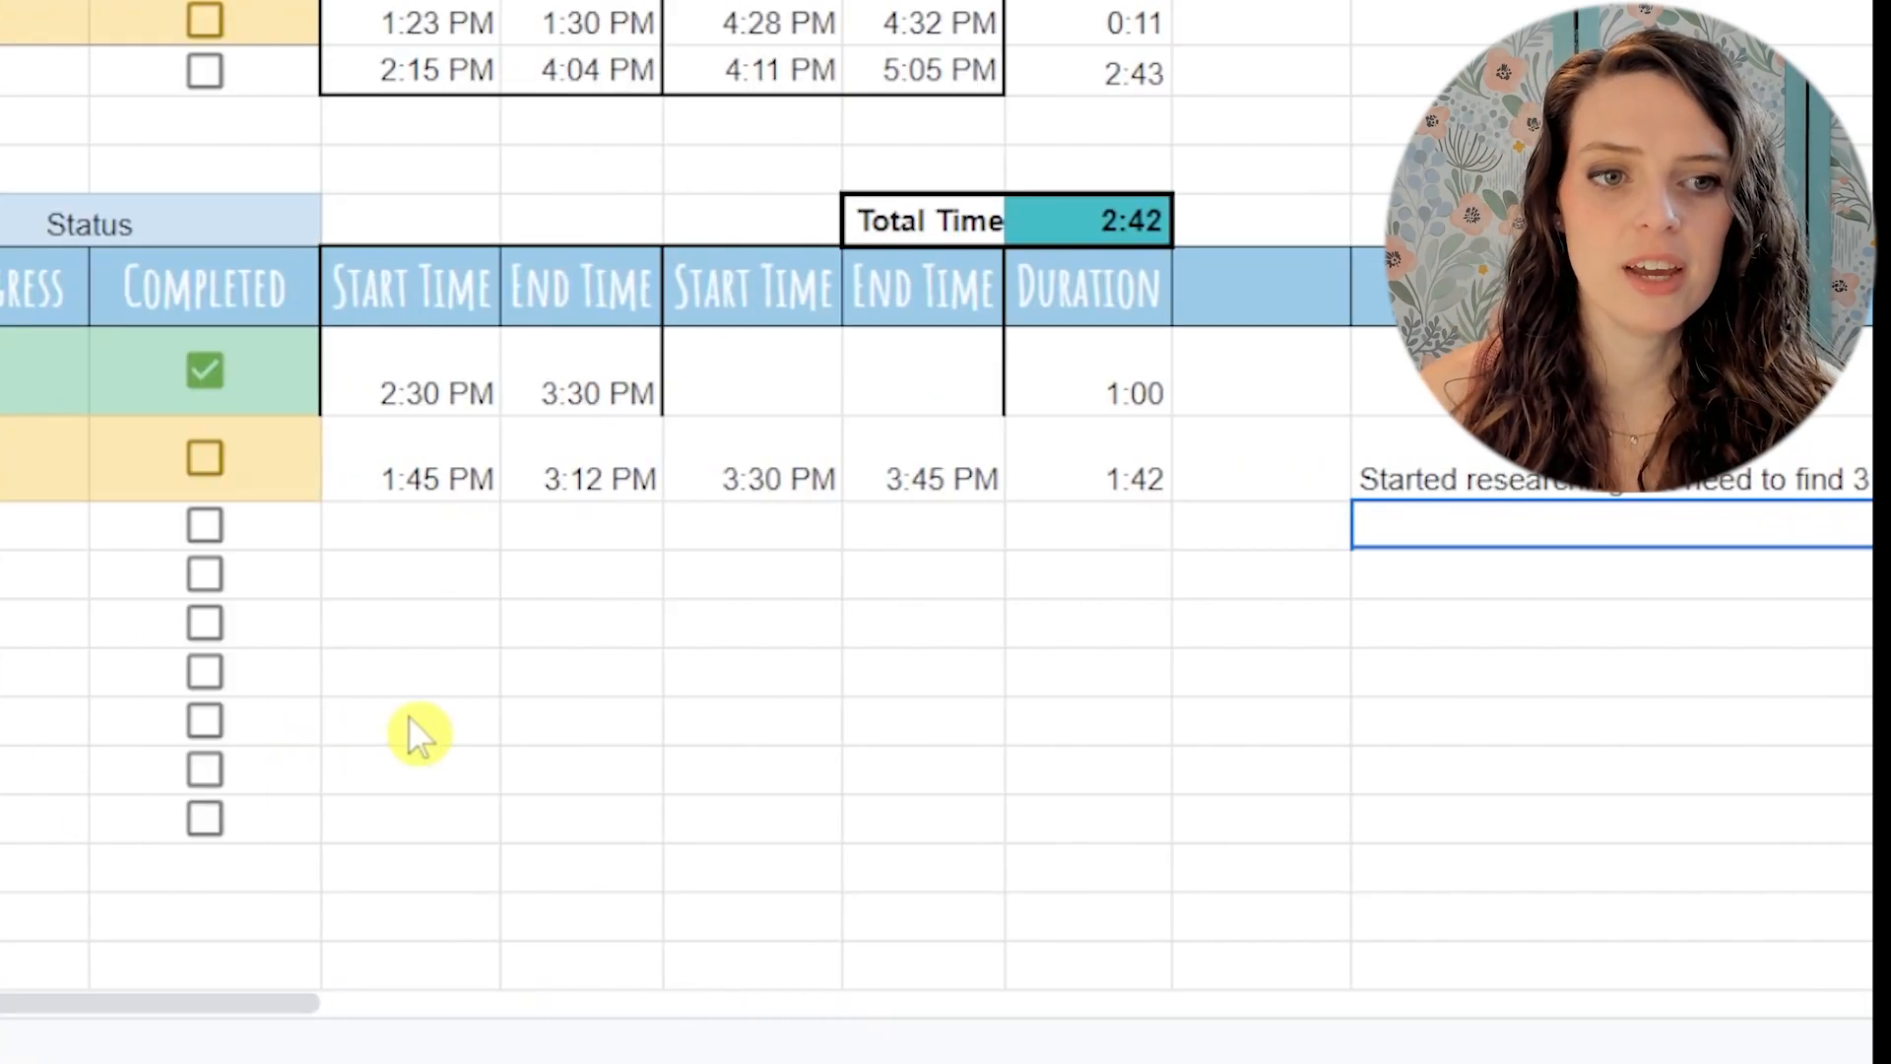
scroll(417, 733, "up", 2)
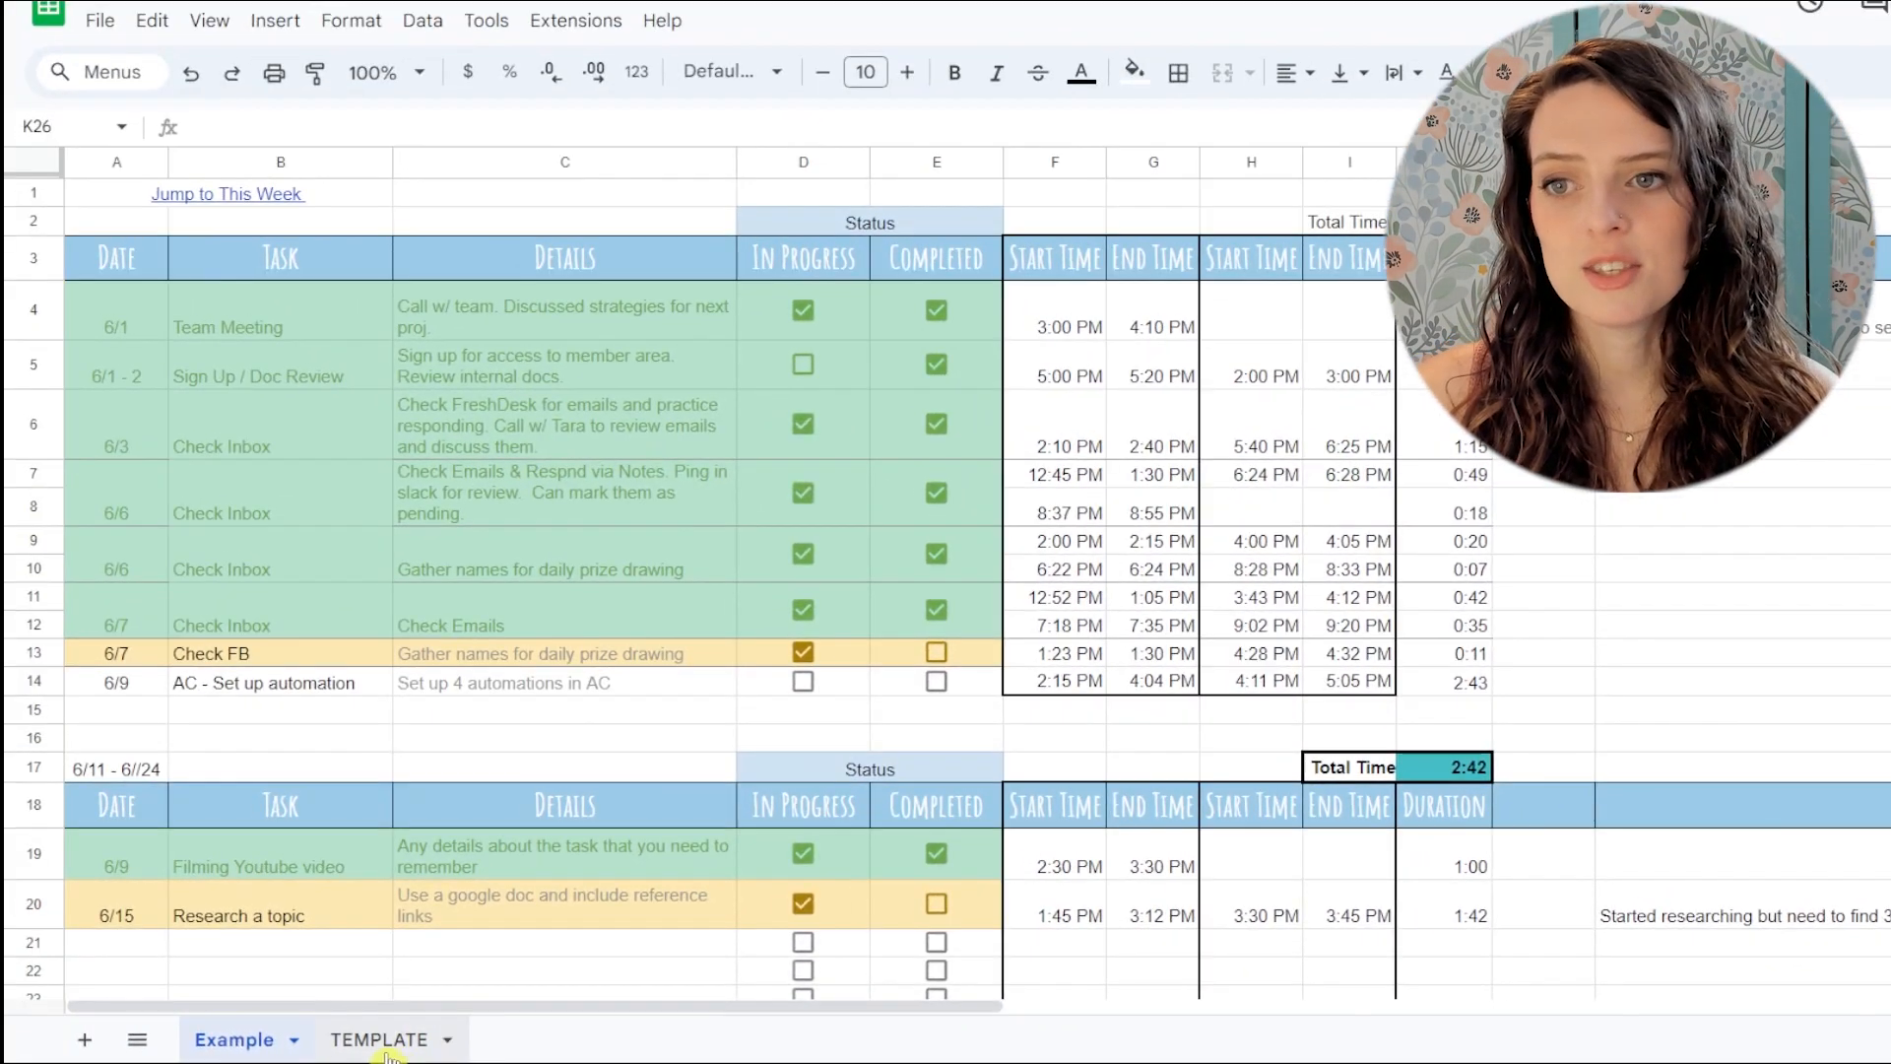
left_click(138, 1044)
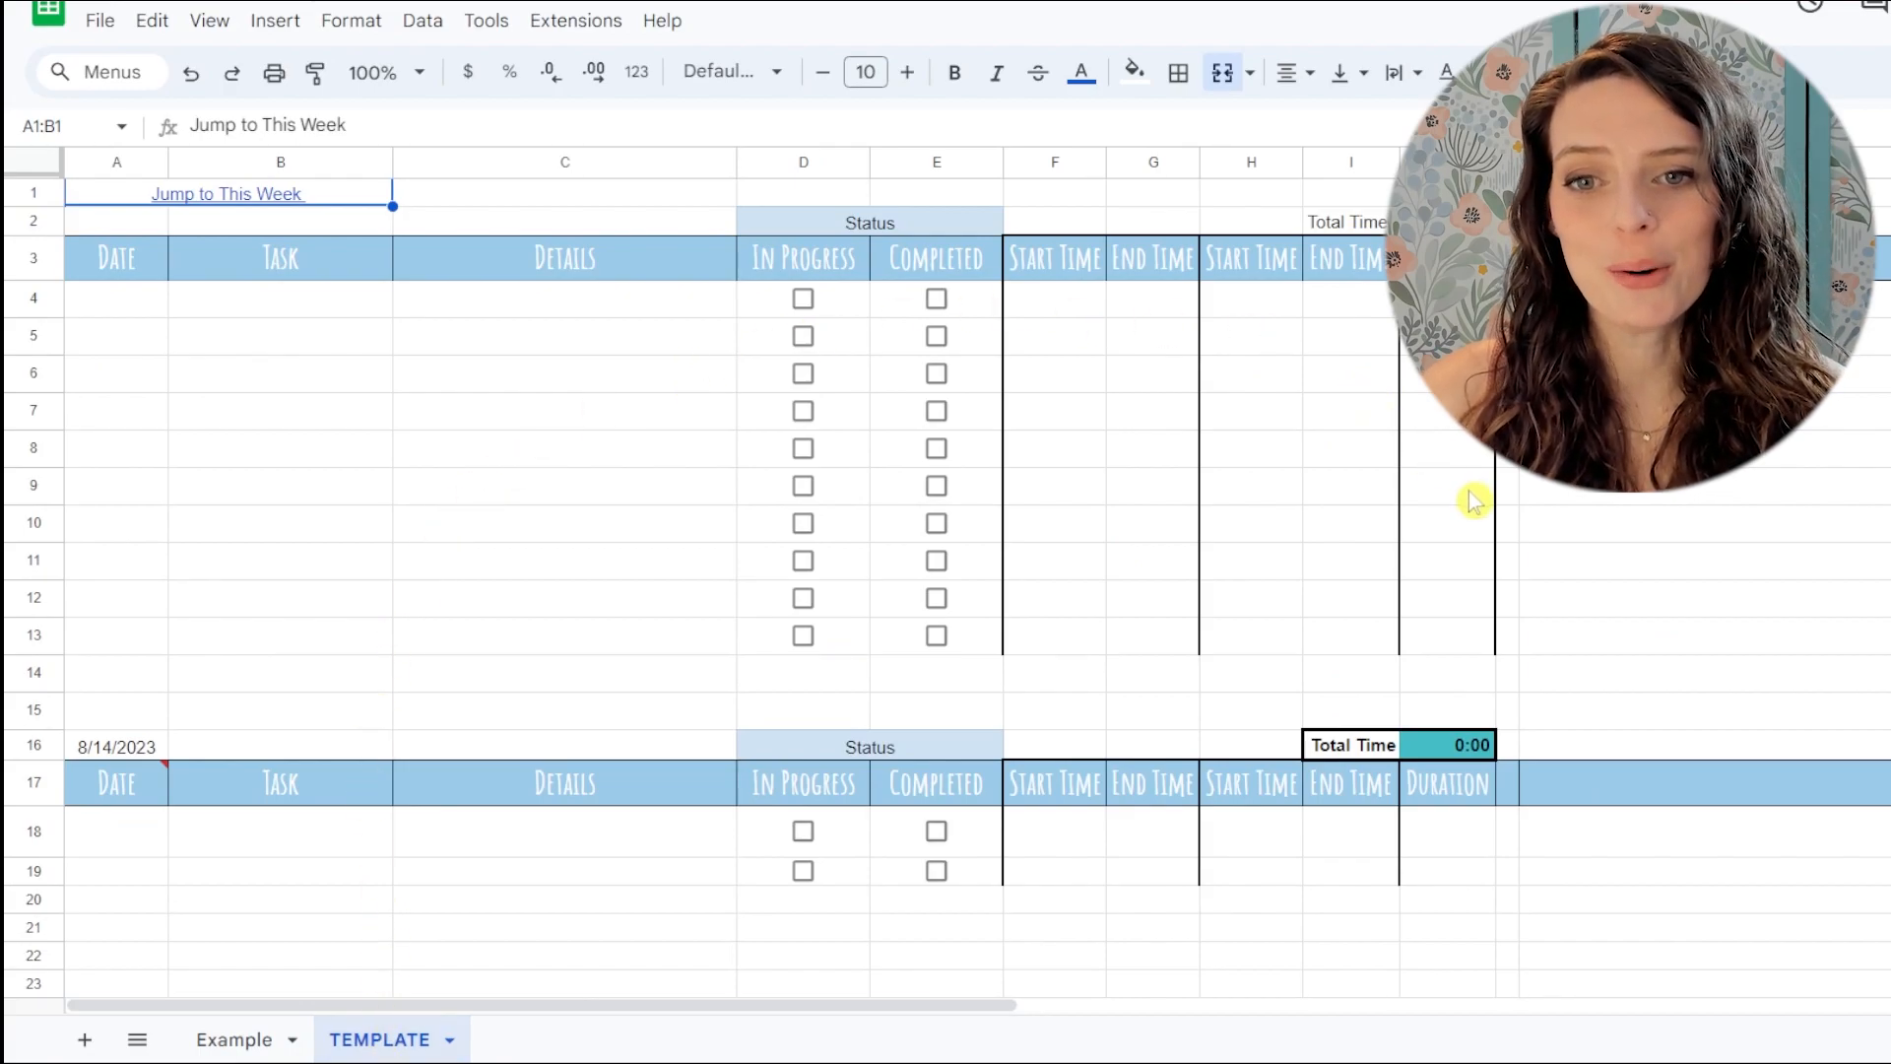
scroll(1372, 537, "down", 5)
scroll(1372, 537, "up", 5)
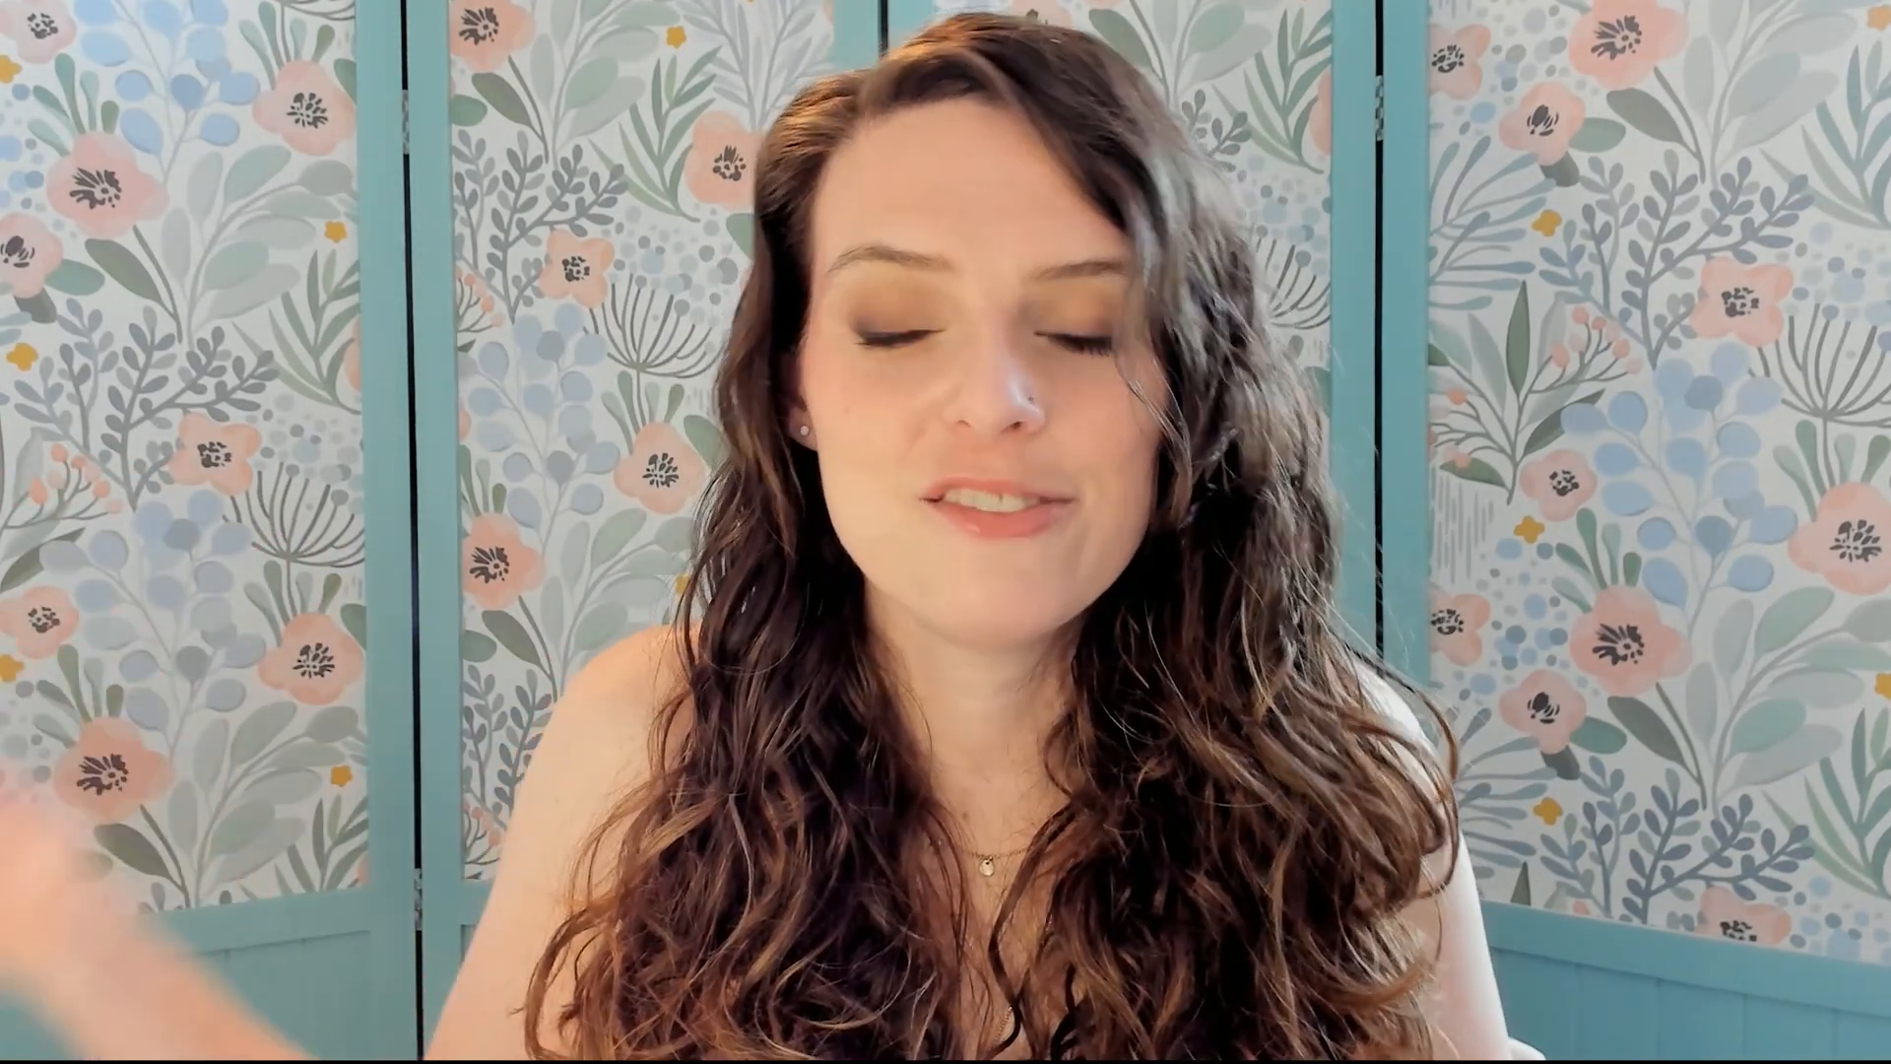
- Look through the phase sections of the Master Task List, including the Type column and the Phase 1 heading
scroll(945, 591, "down", 14)
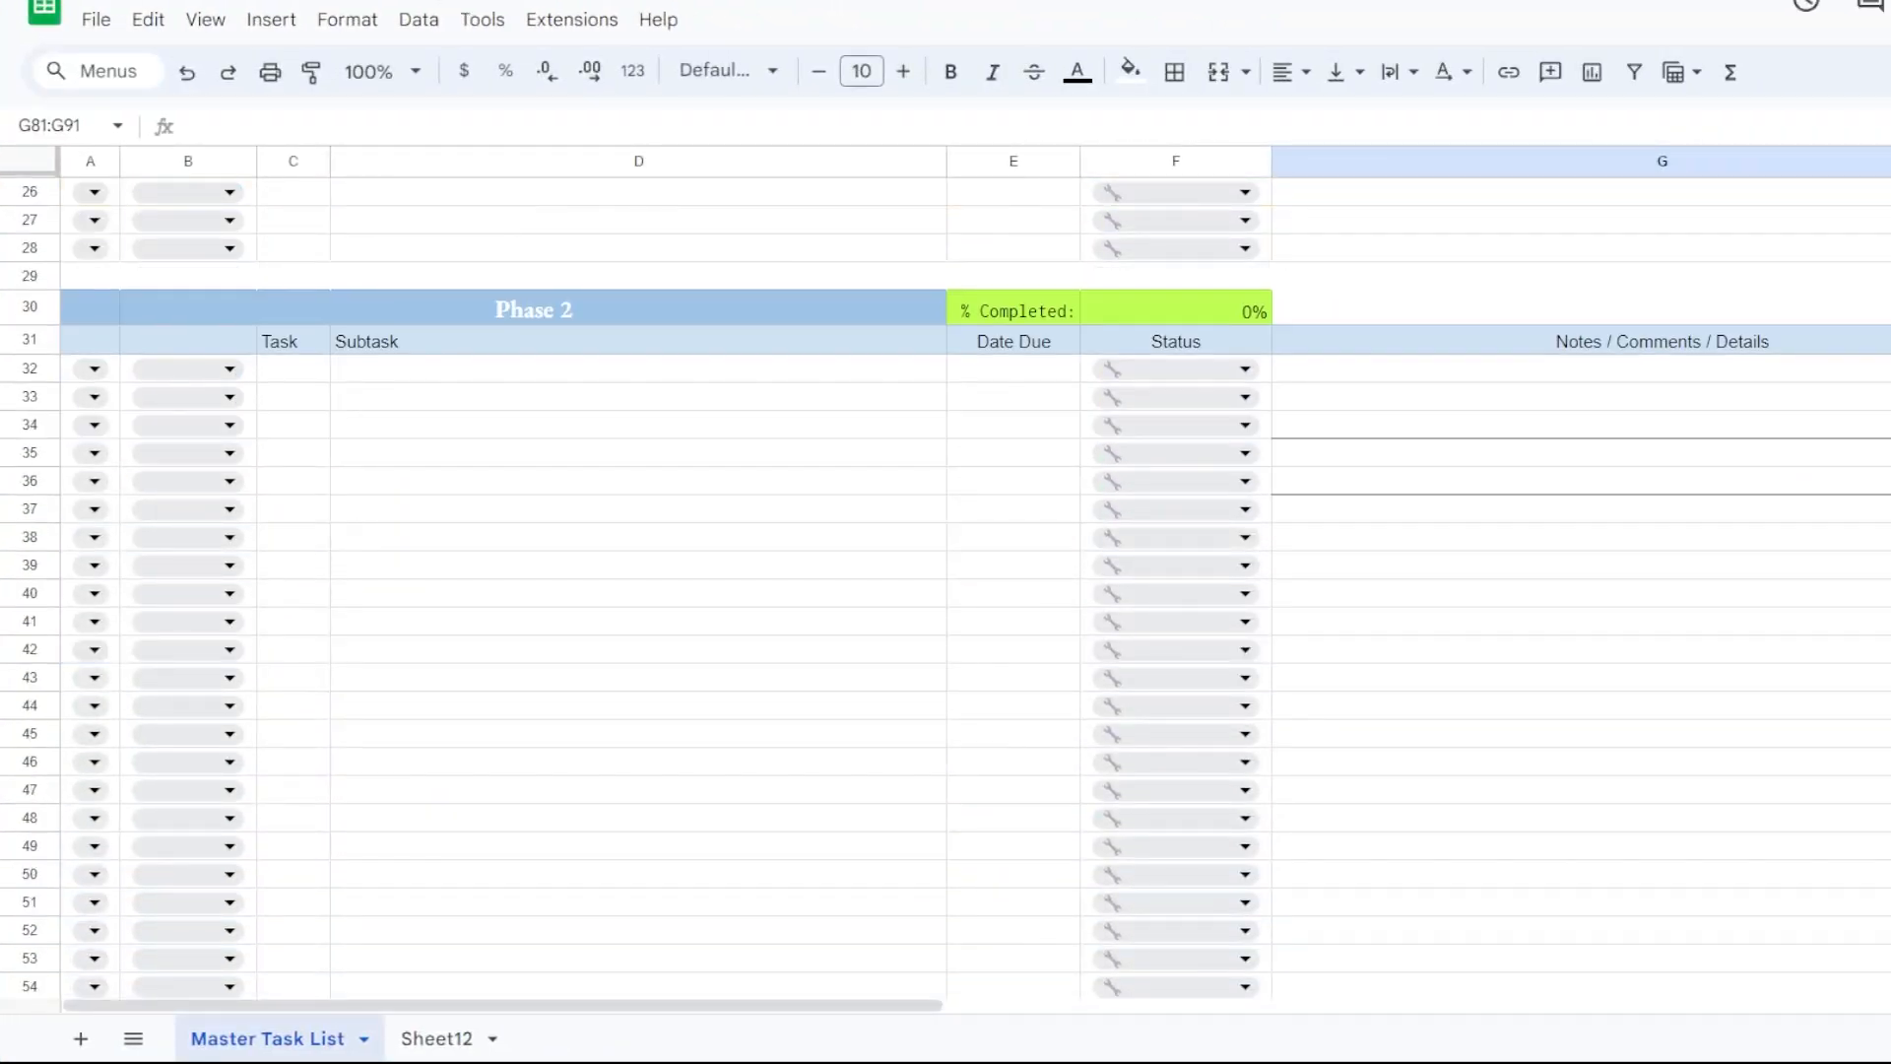
scroll(945, 591, "down", 9)
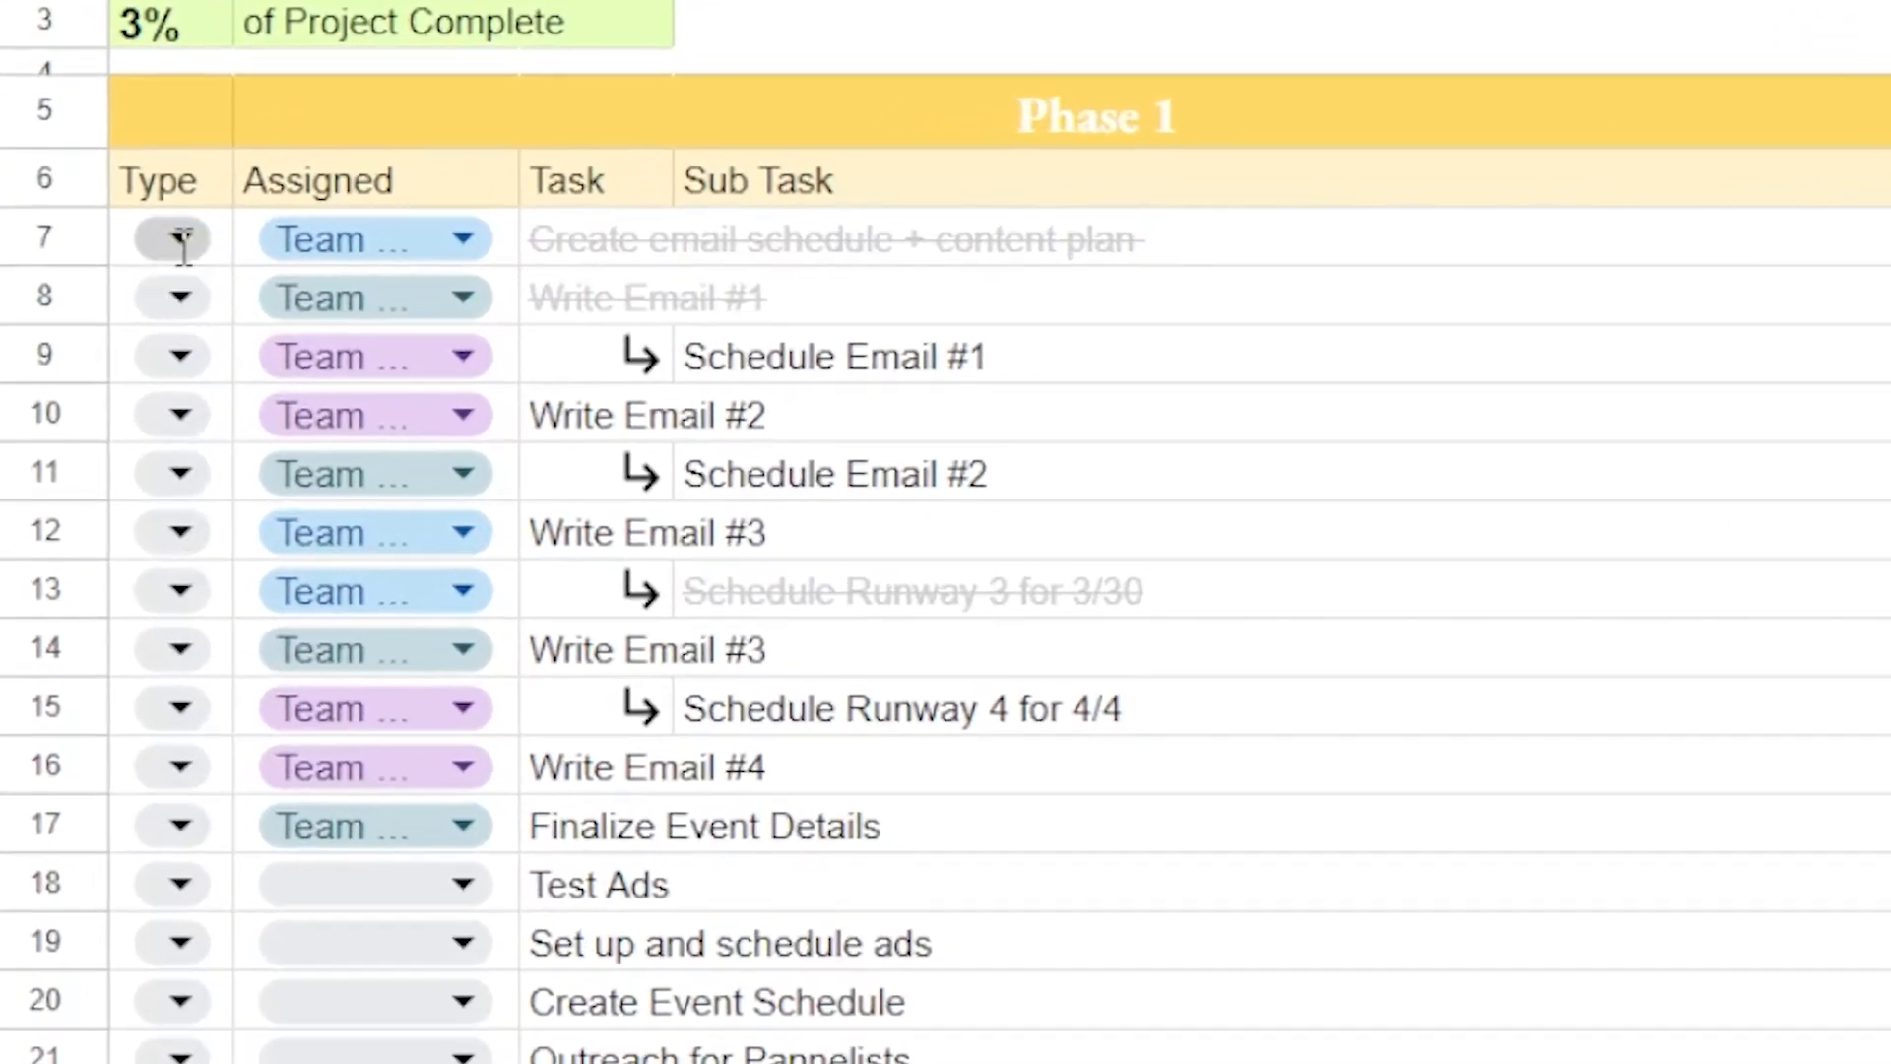
left_click(96, 389)
left_click(1162, 658)
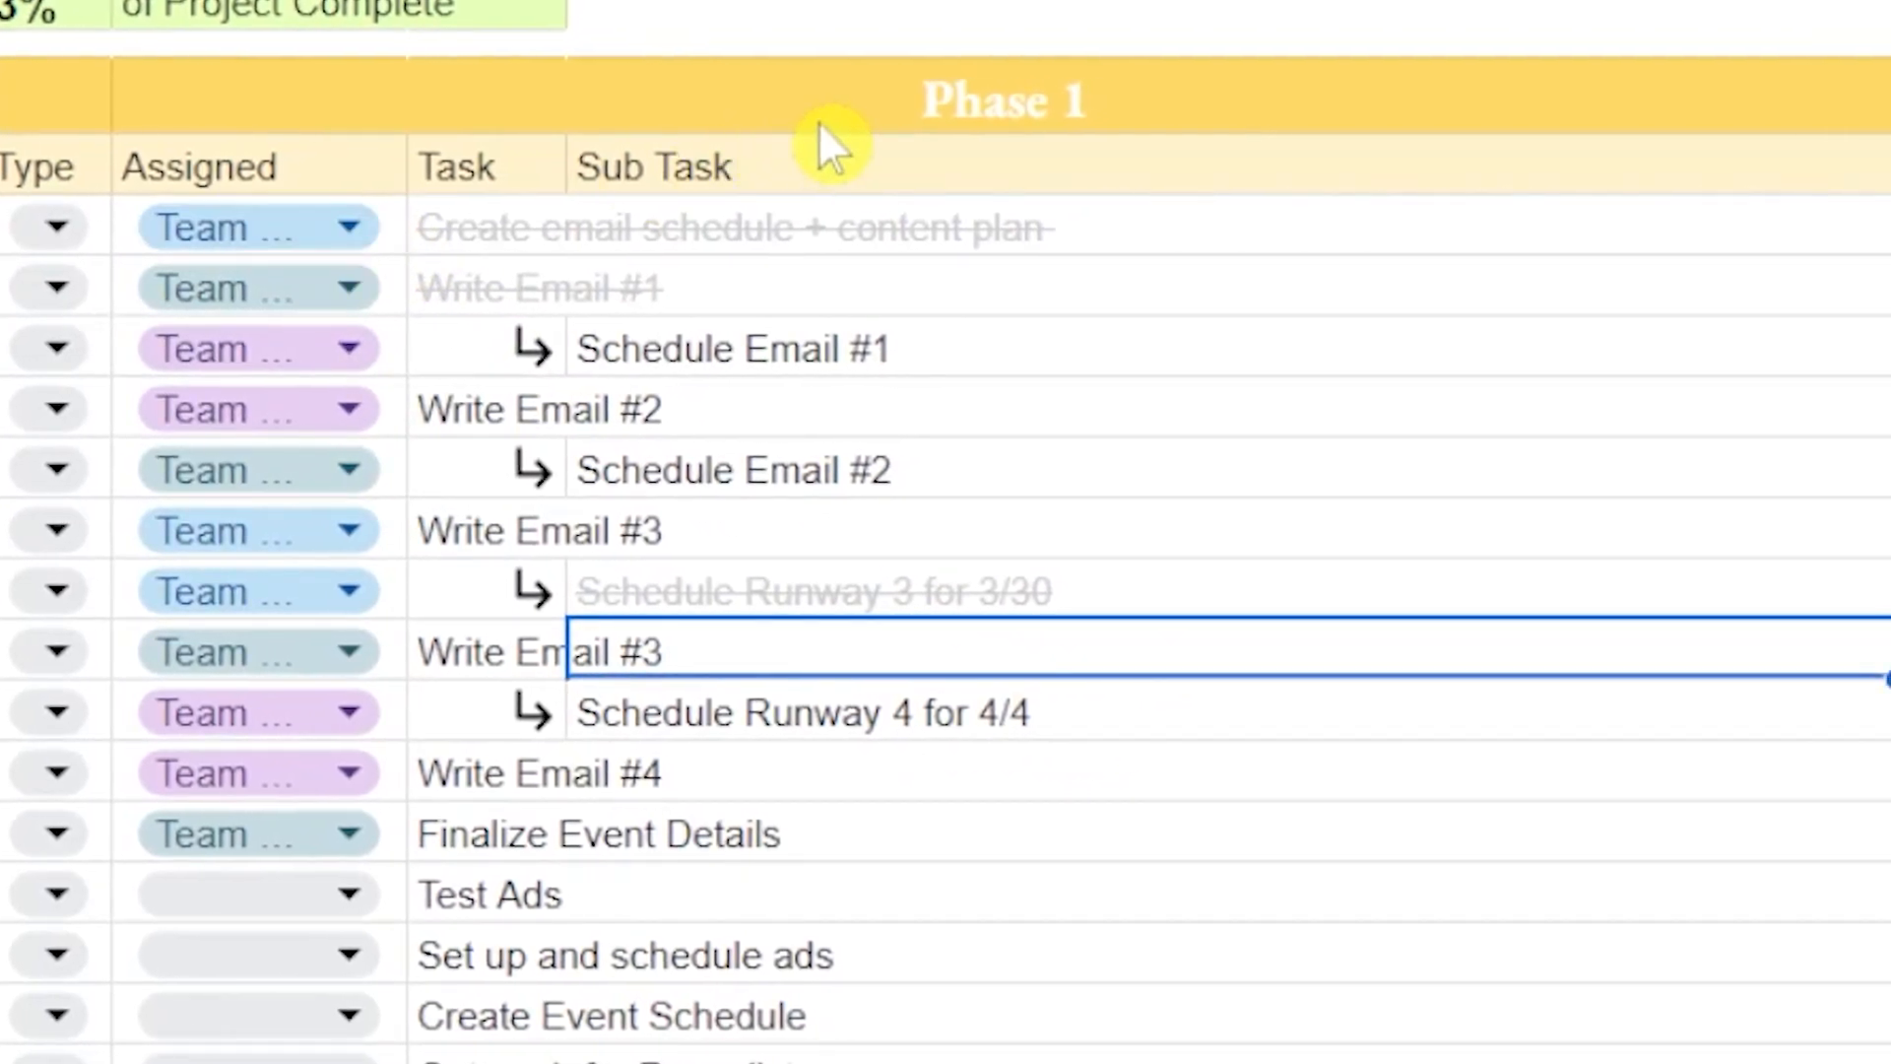
left_click(904, 99)
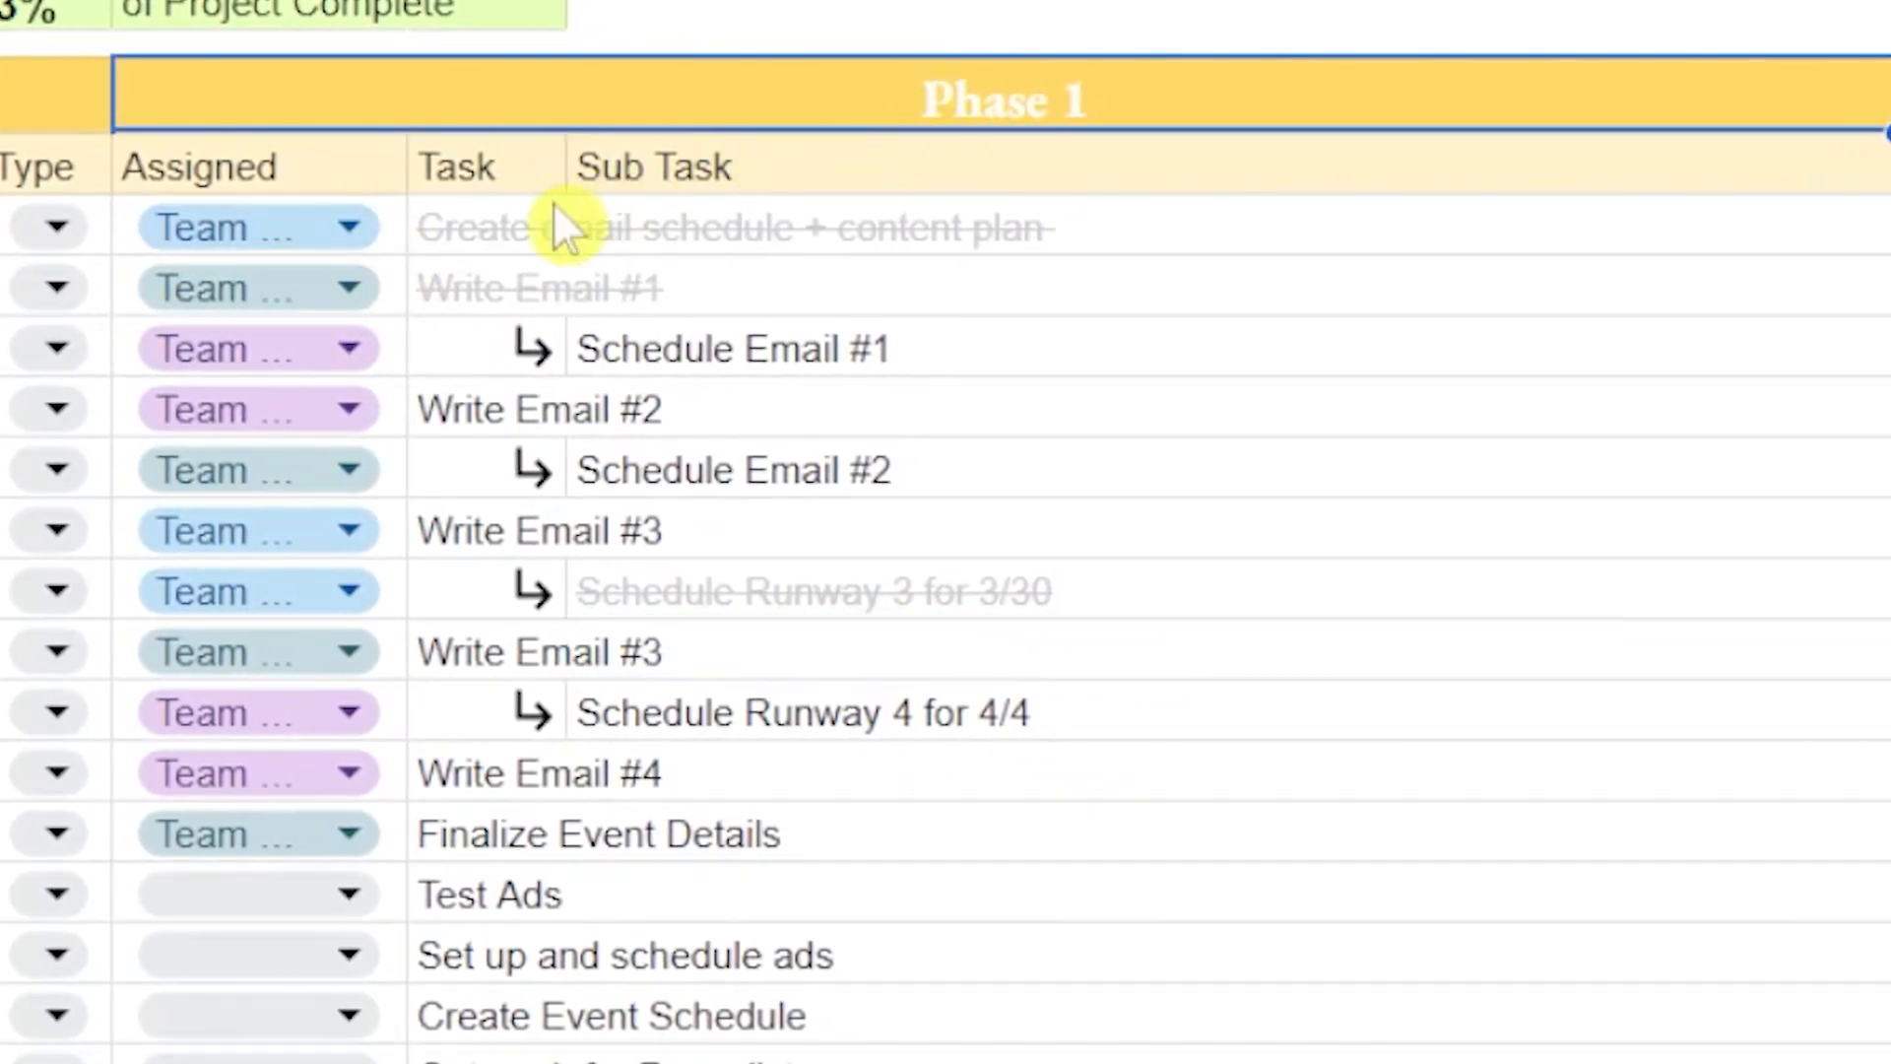
- Look through the Phase 1 Assigned options, sub tasks, due dates, Status options and notes column
left_click(367, 224)
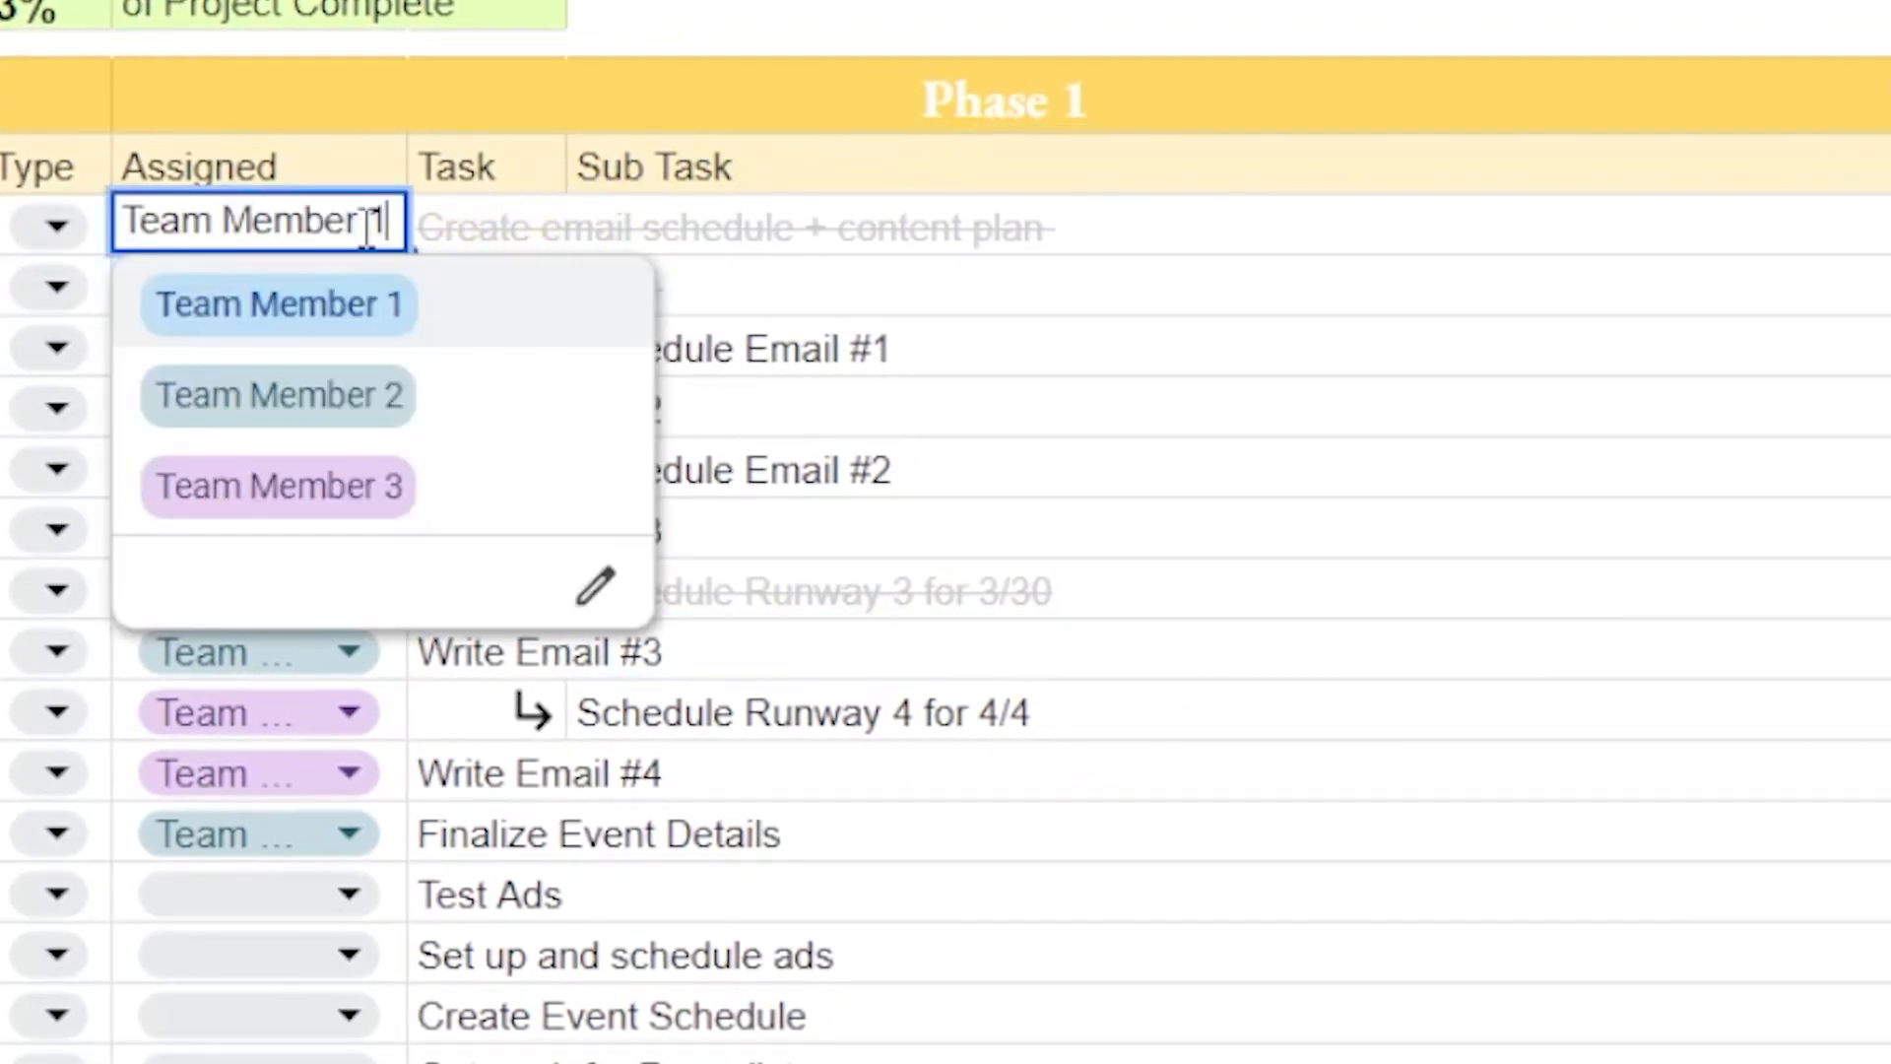
left_click(830, 245)
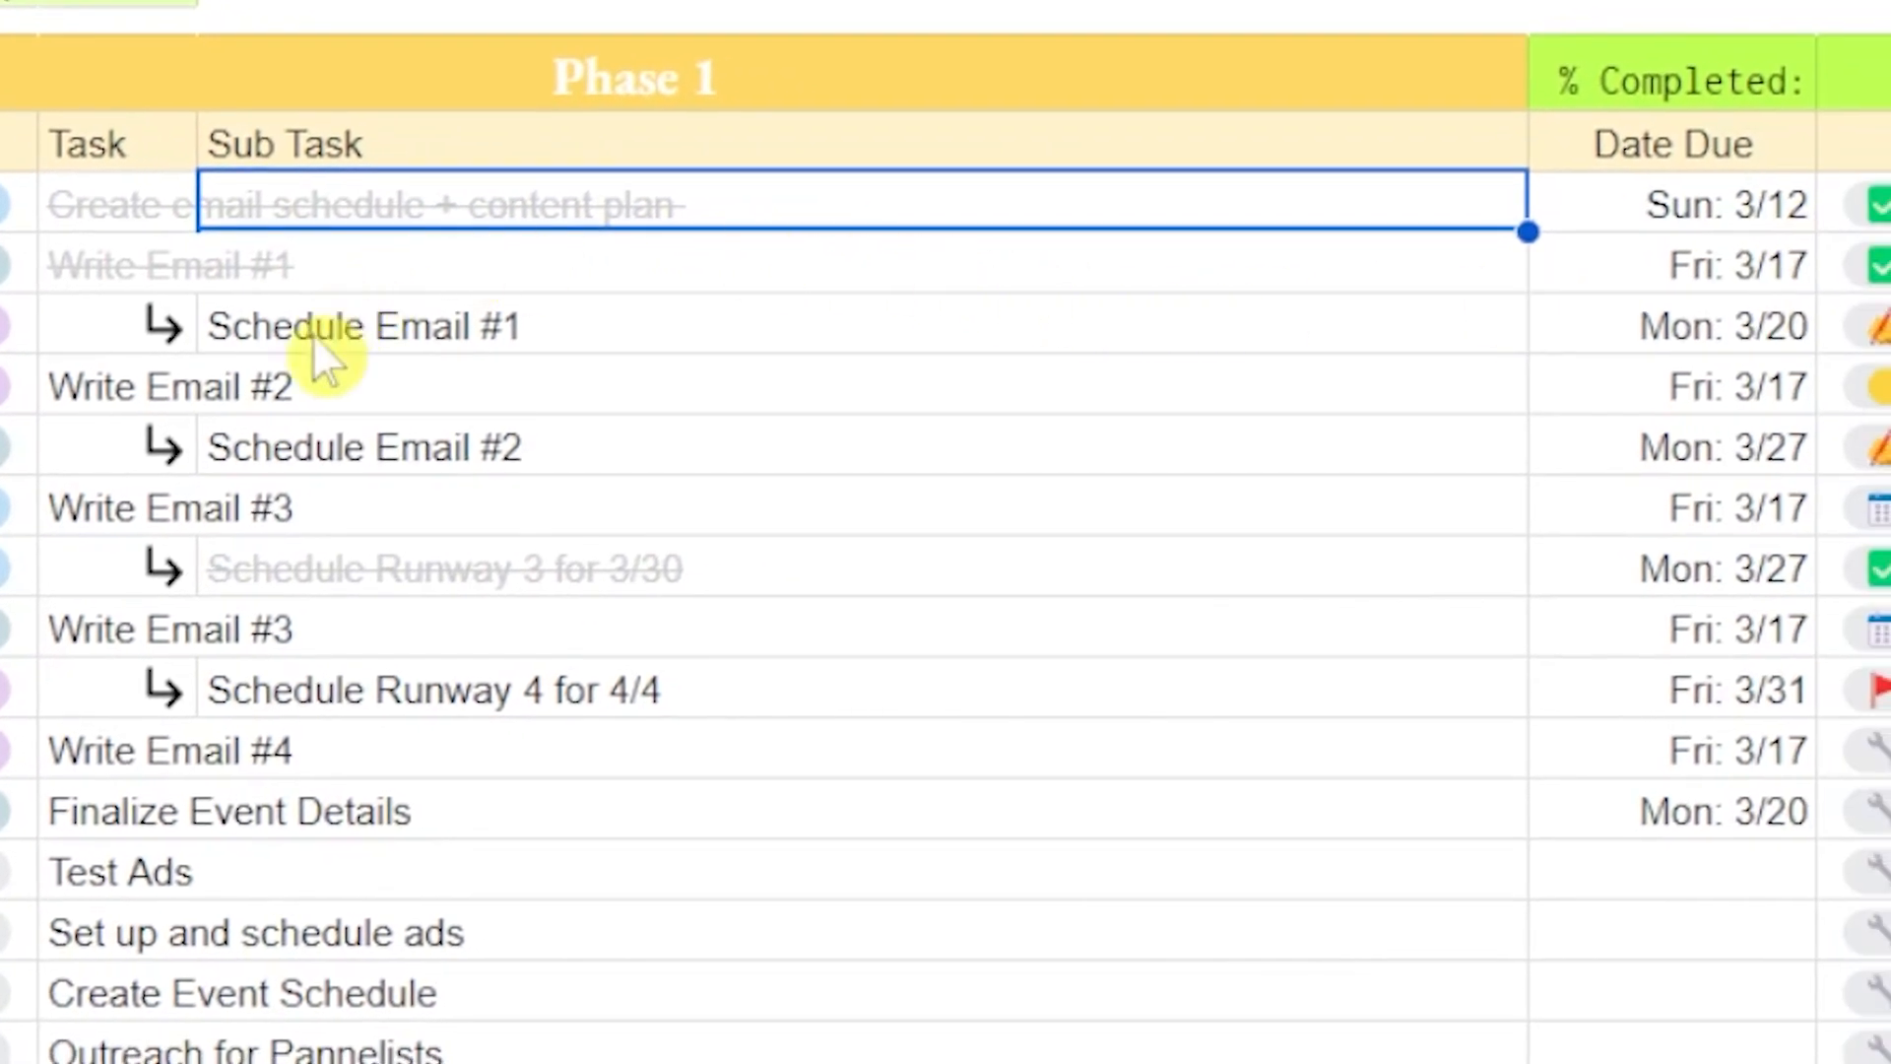
left_click(383, 319)
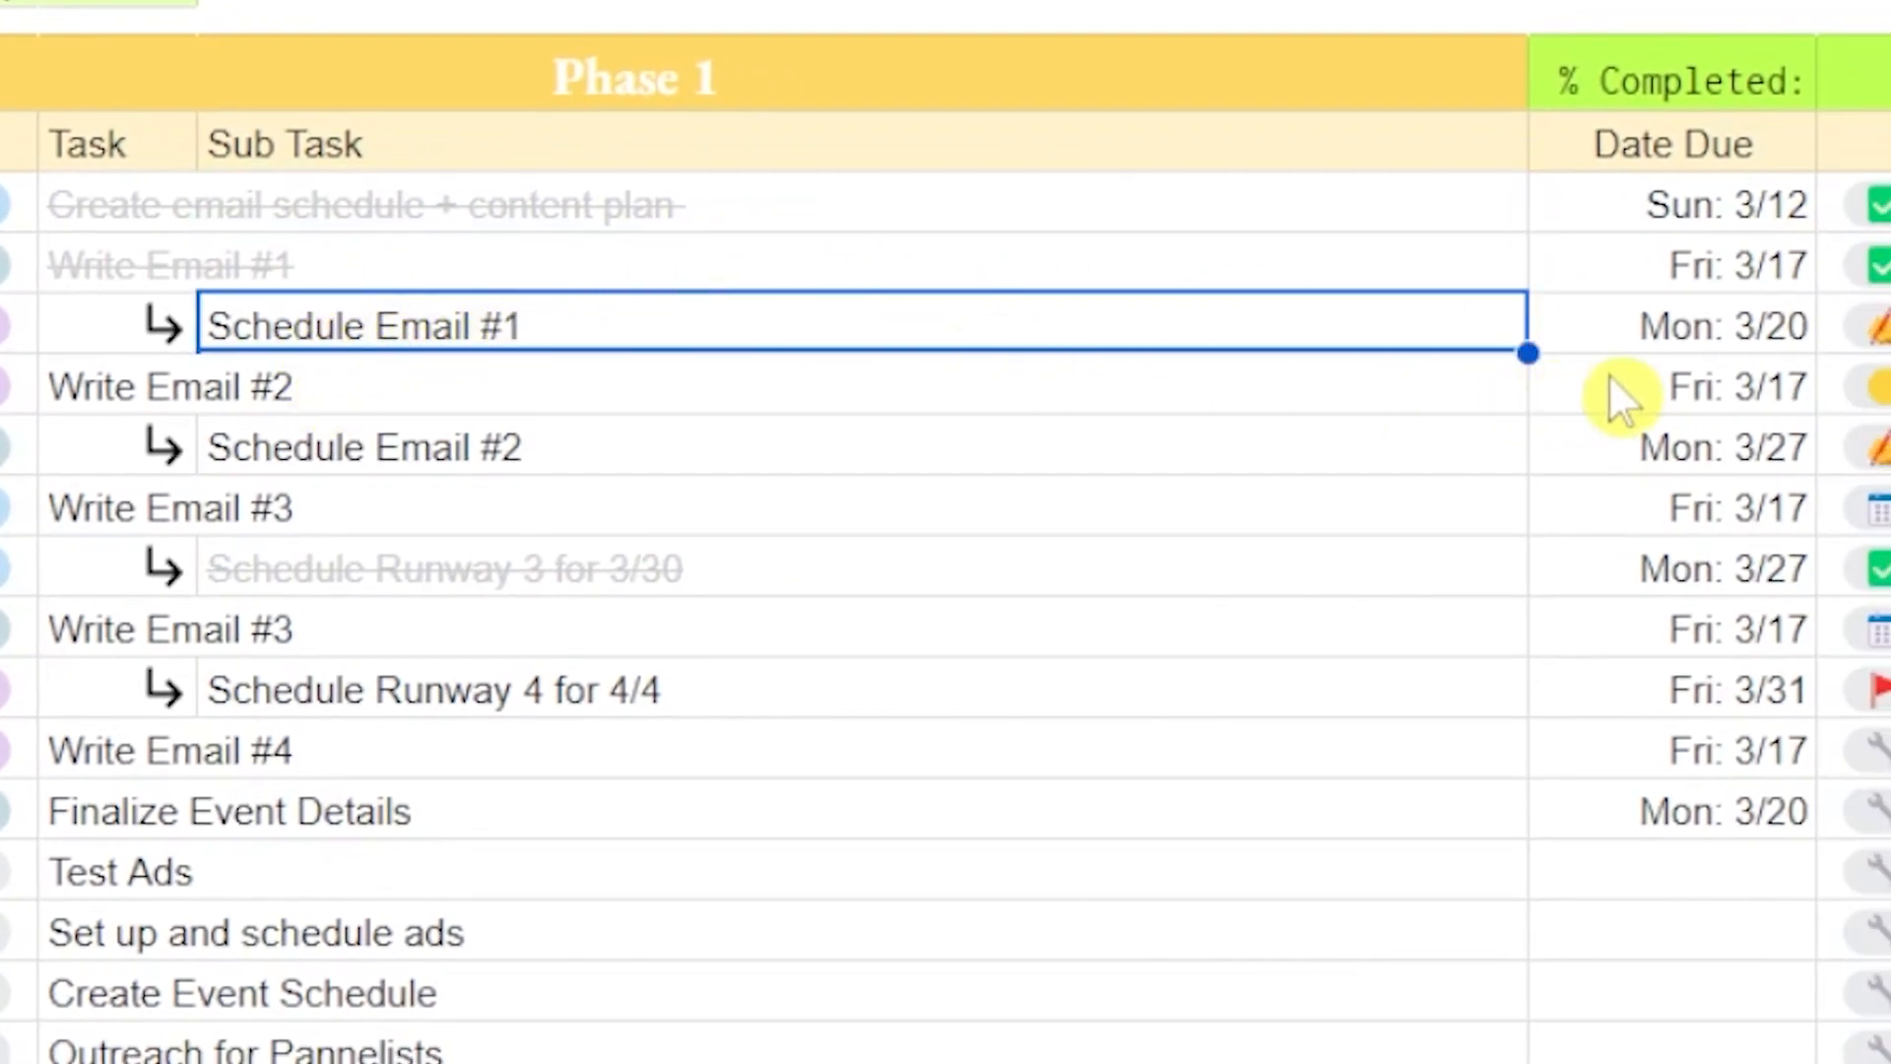
left_click(1714, 330)
left_click(1107, 339)
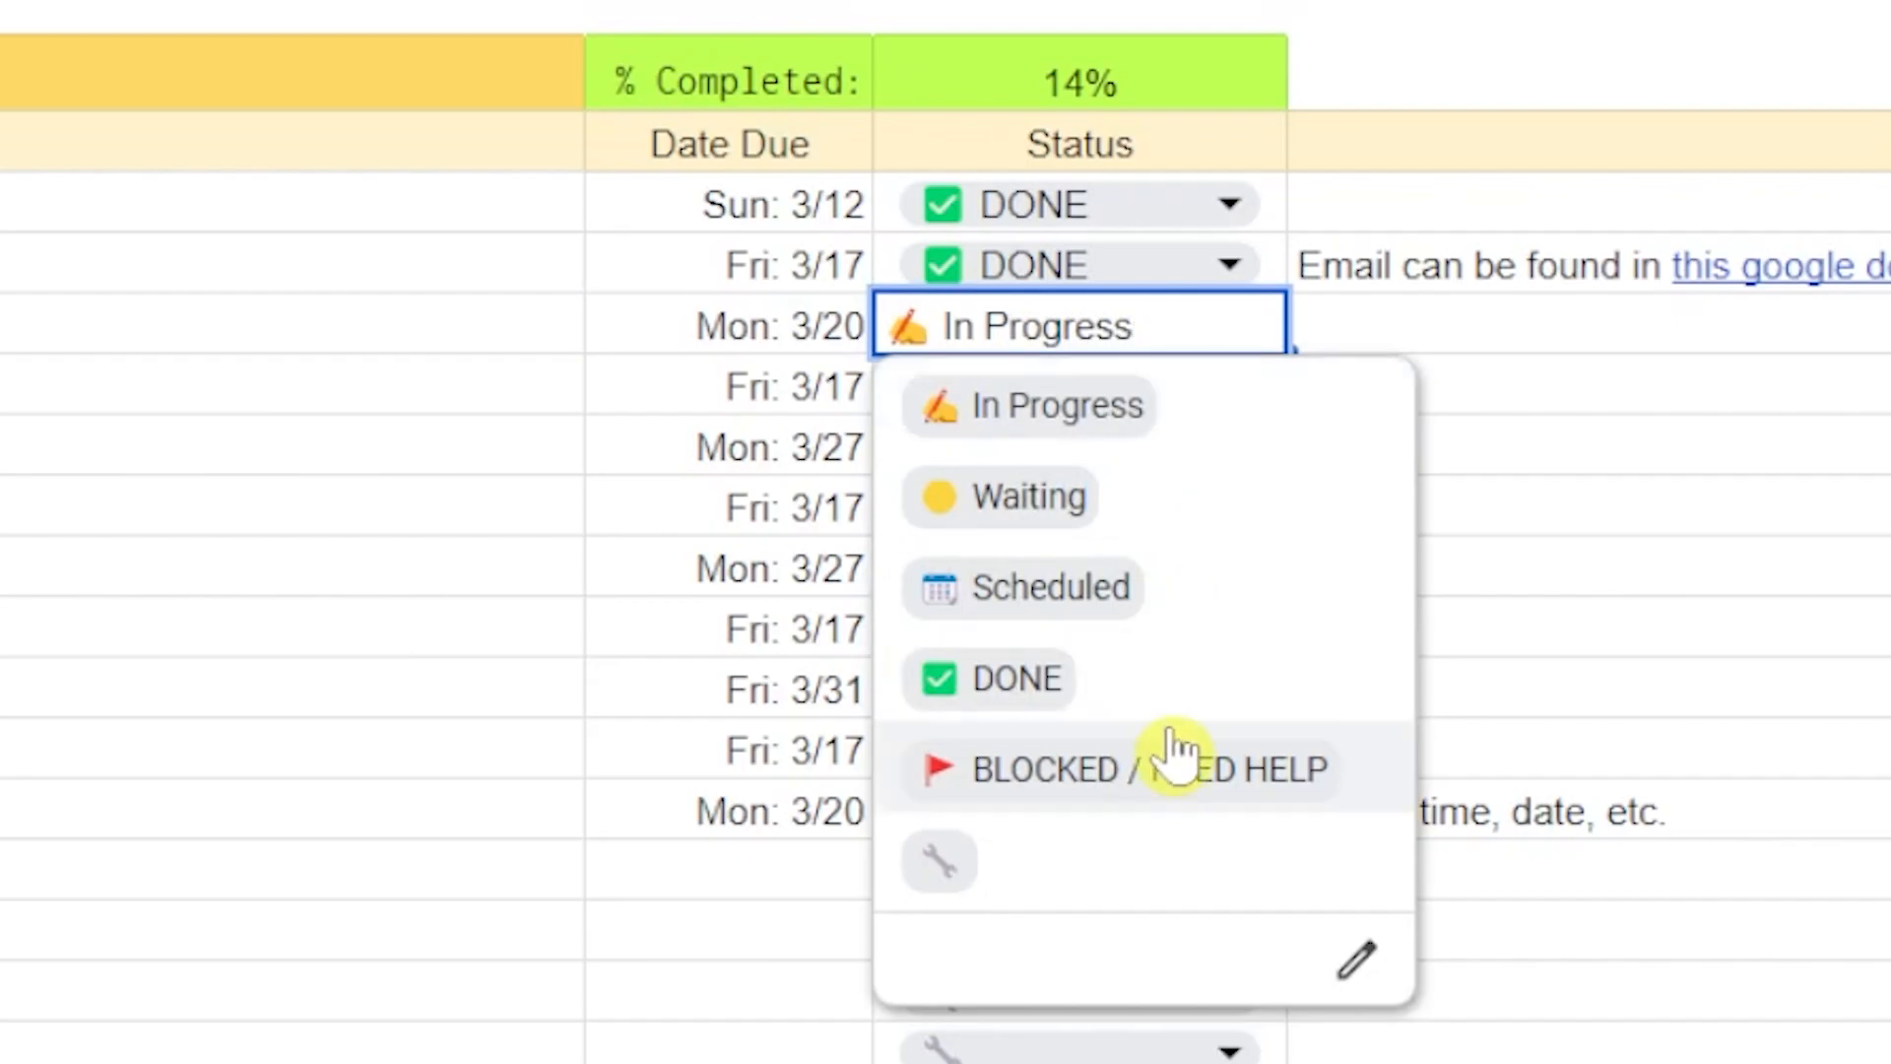
left_click(1539, 333)
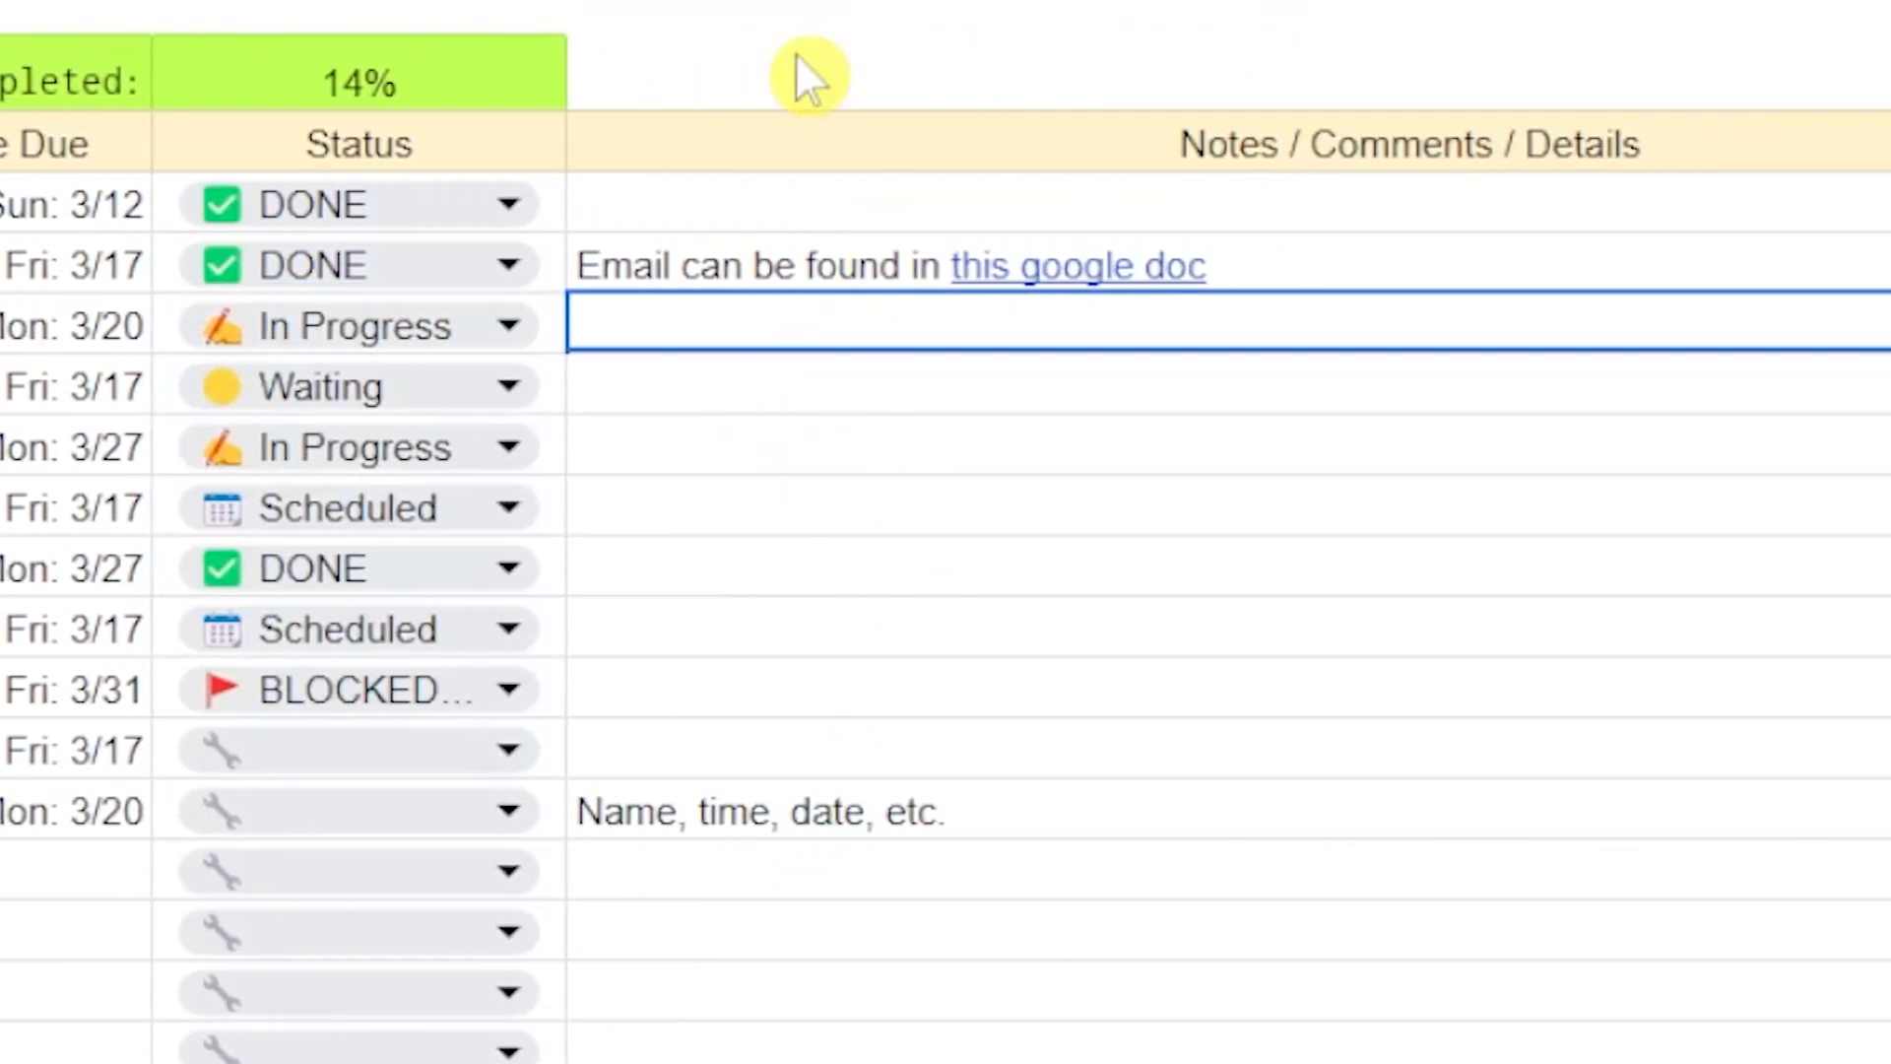
- Compare the Phase 1 and Phase 2 completion percentages with the overall project completion figure
left_click(327, 87)
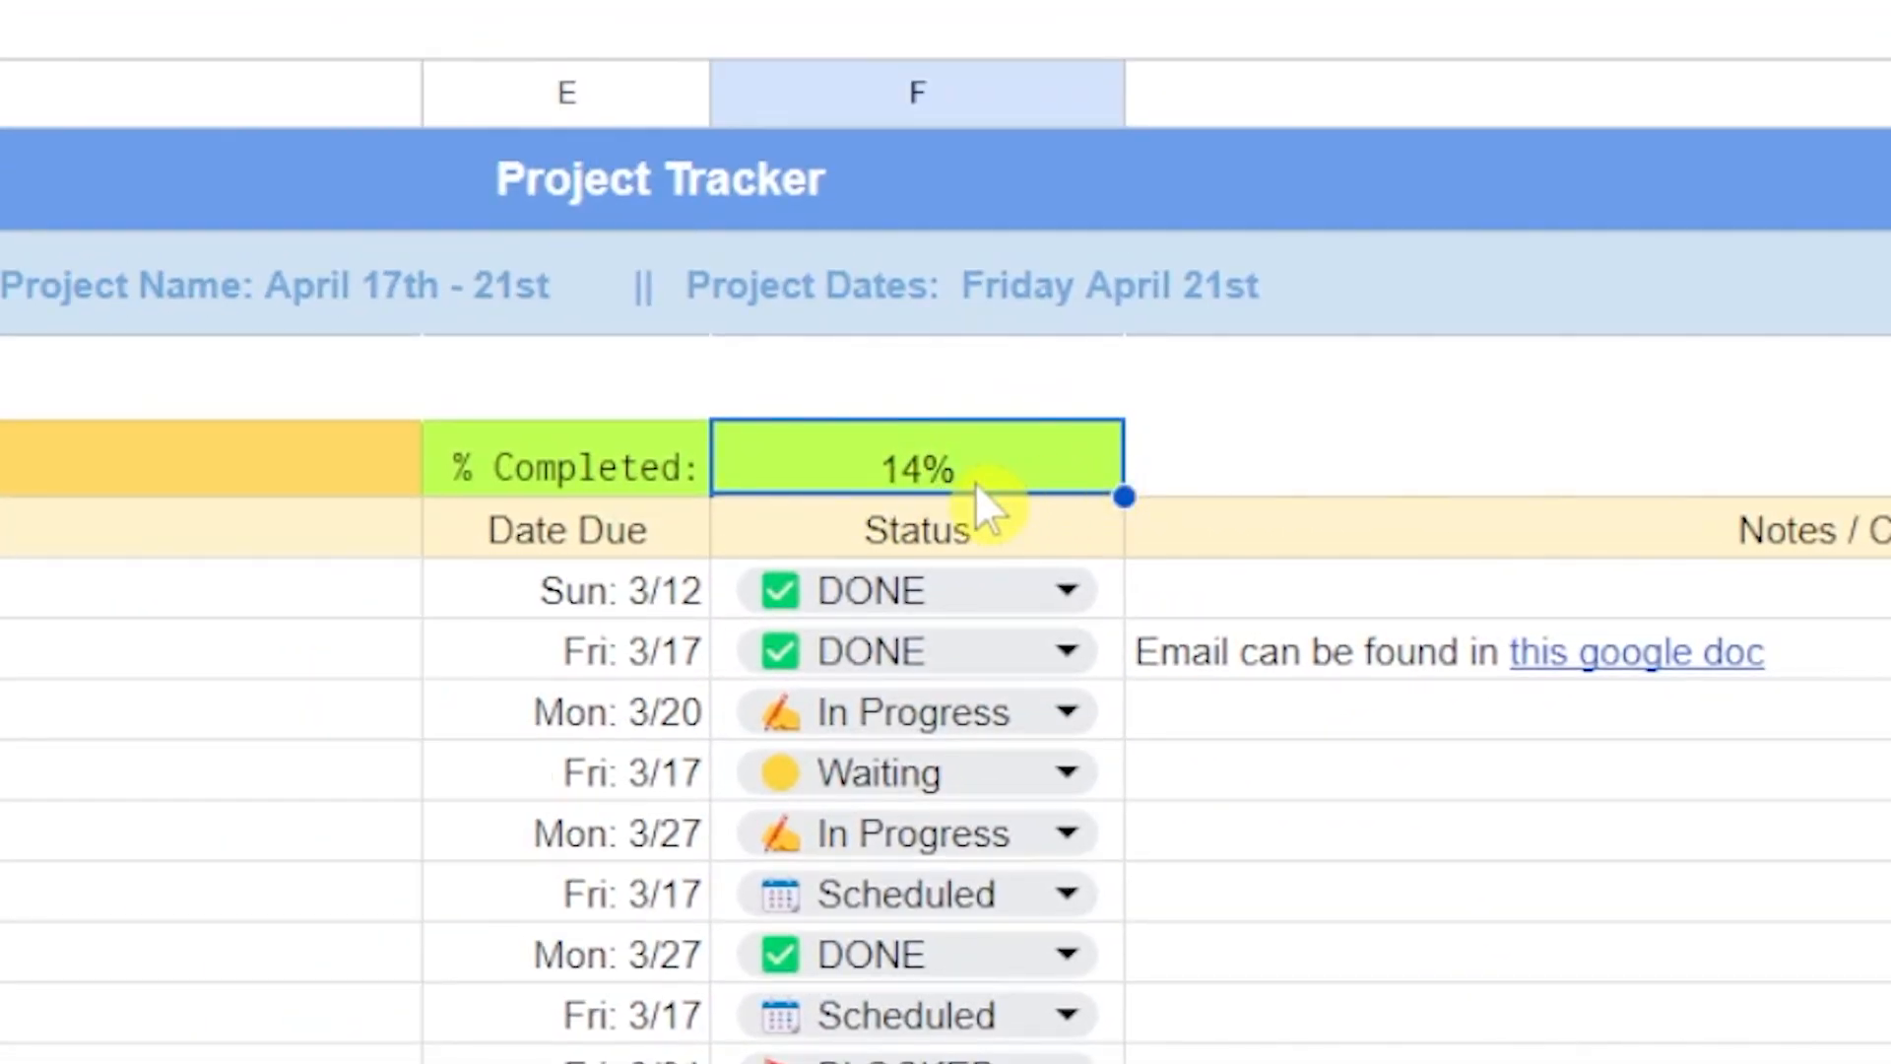
scroll(1101, 555, "down", 10)
left_click(743, 845)
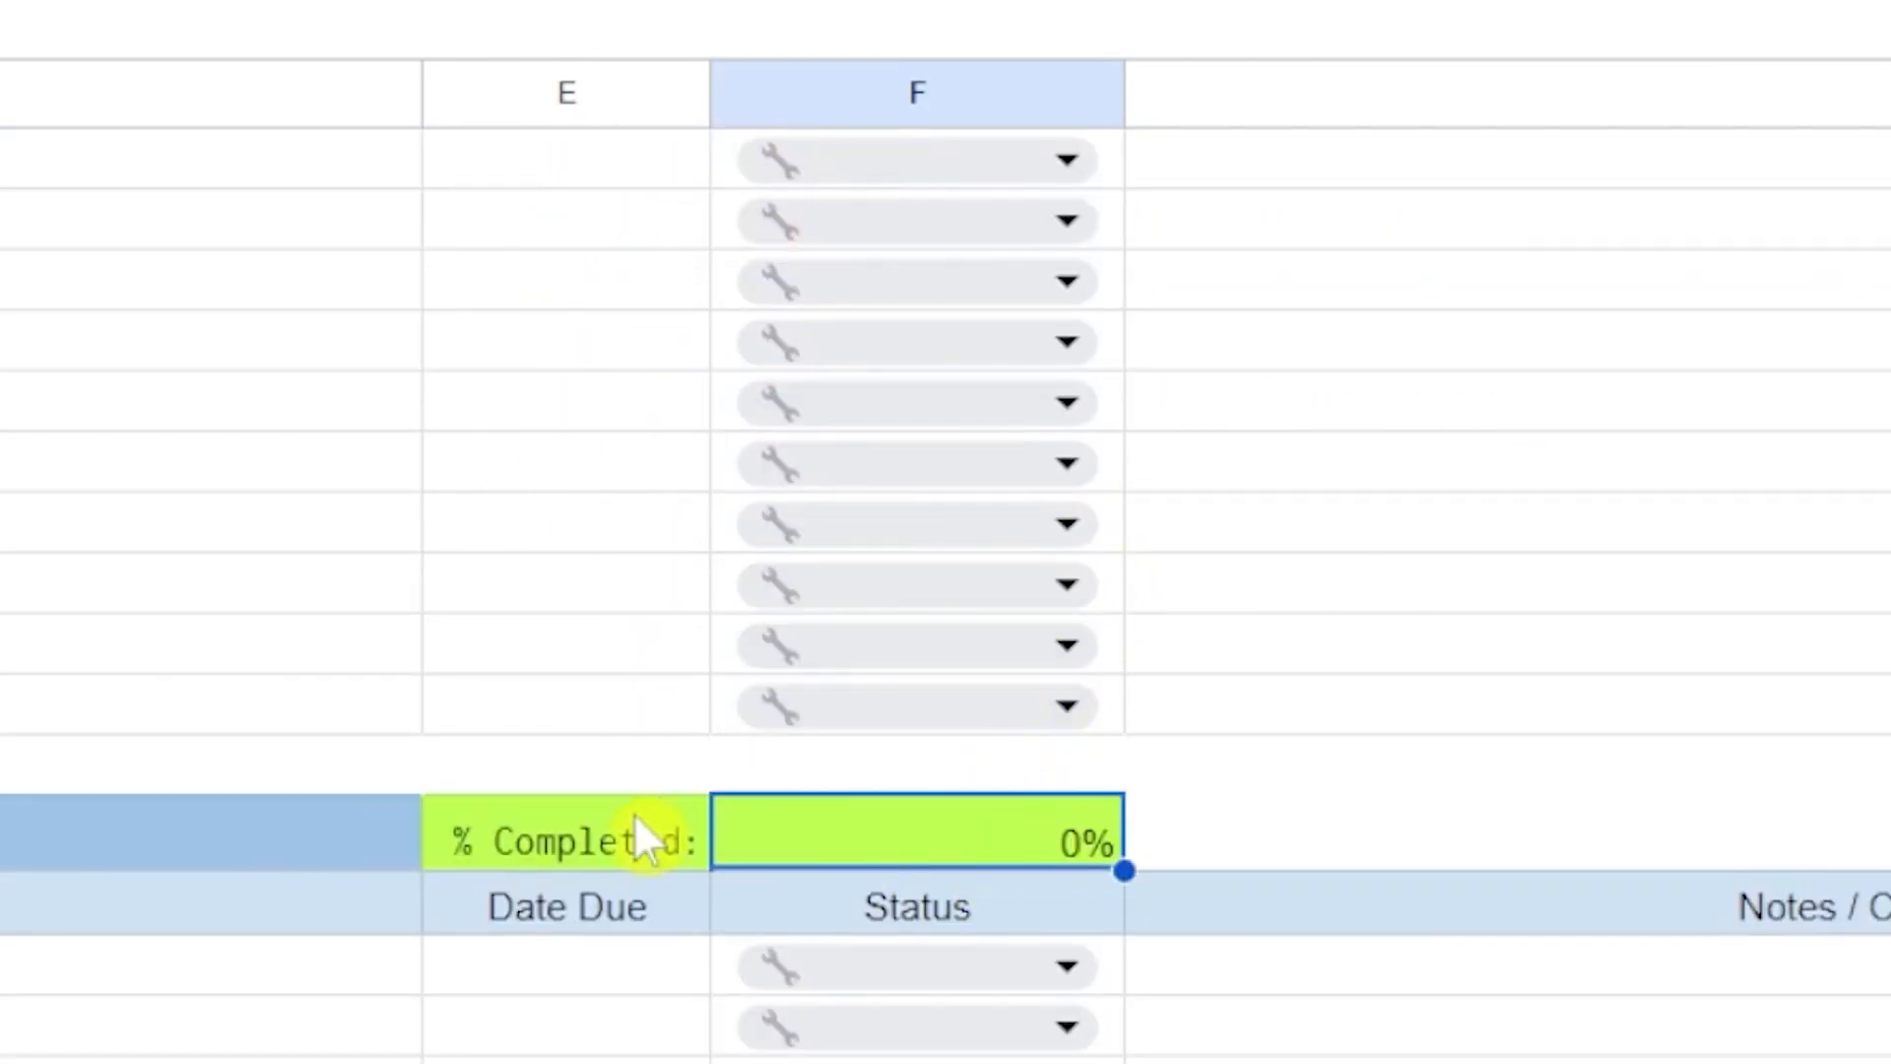
scroll(103, 783, "up", 10)
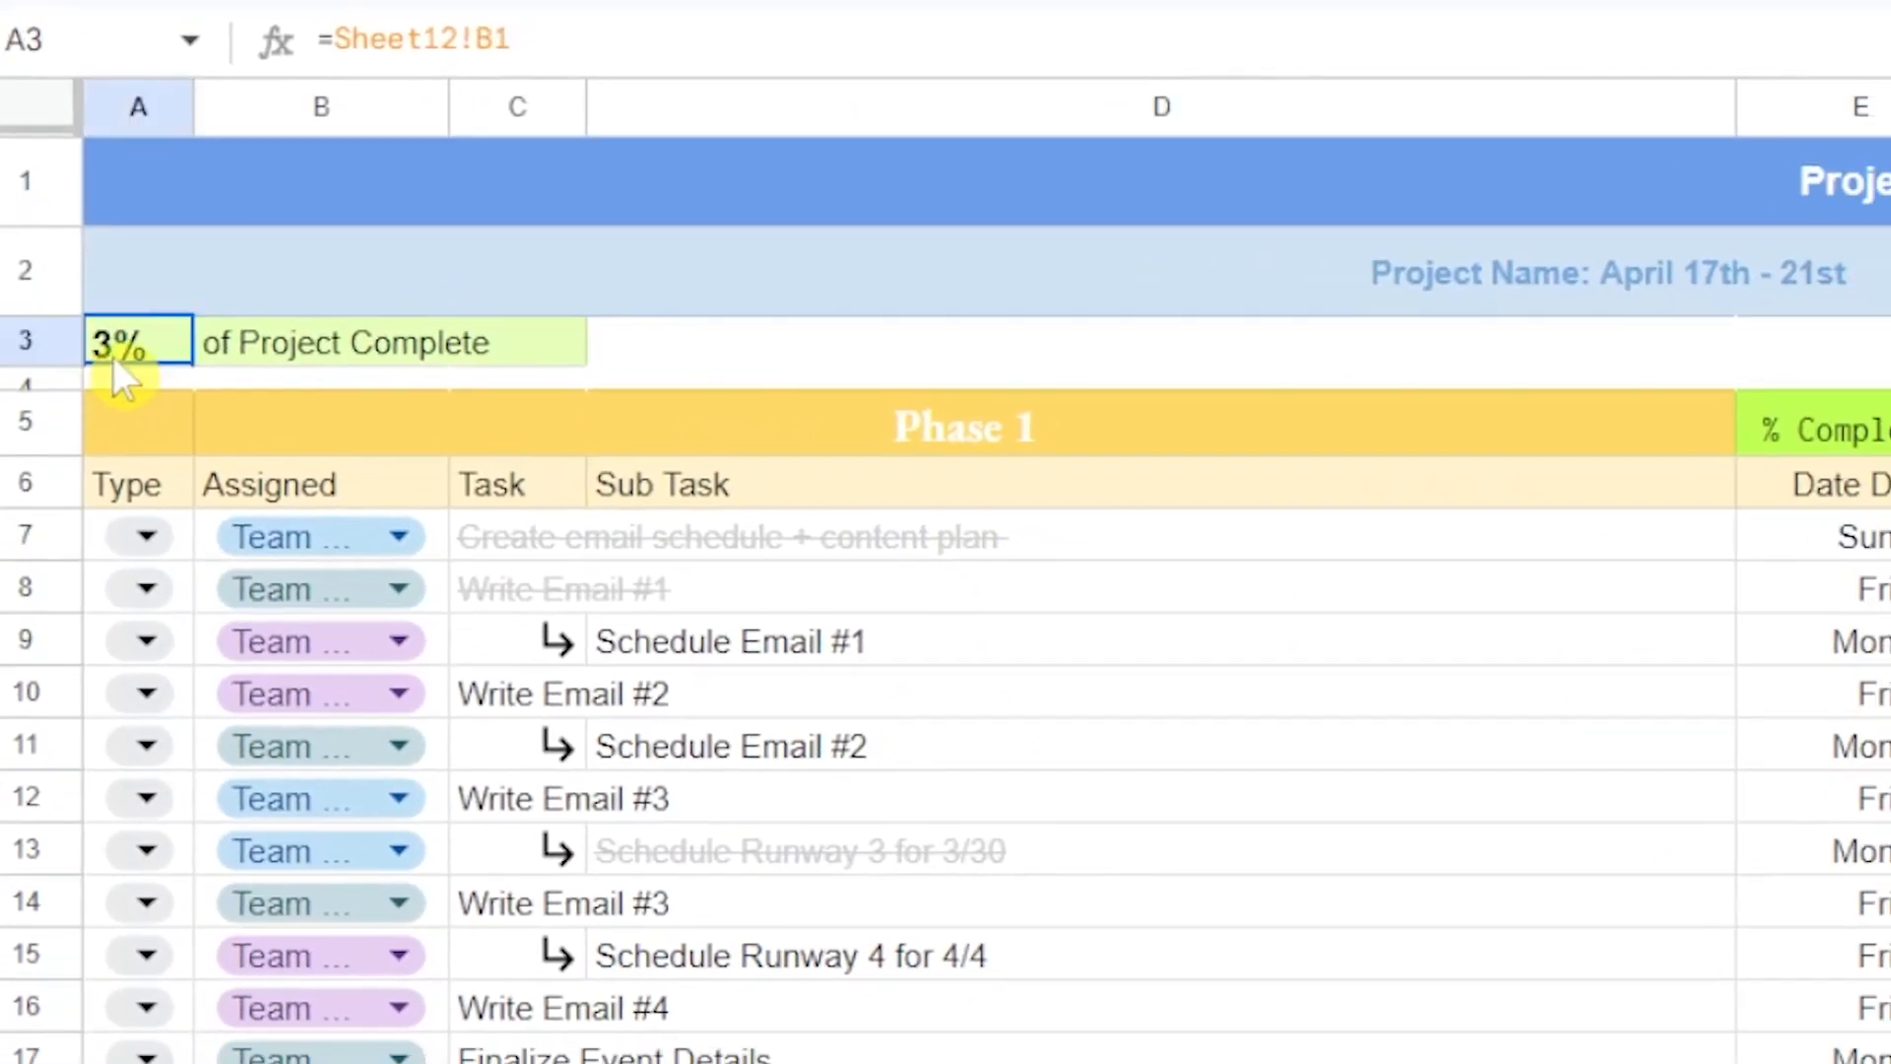
left_click(114, 357)
- Mark the first Phase 2 row as Important and assign a team member to it
left_click(175, 422)
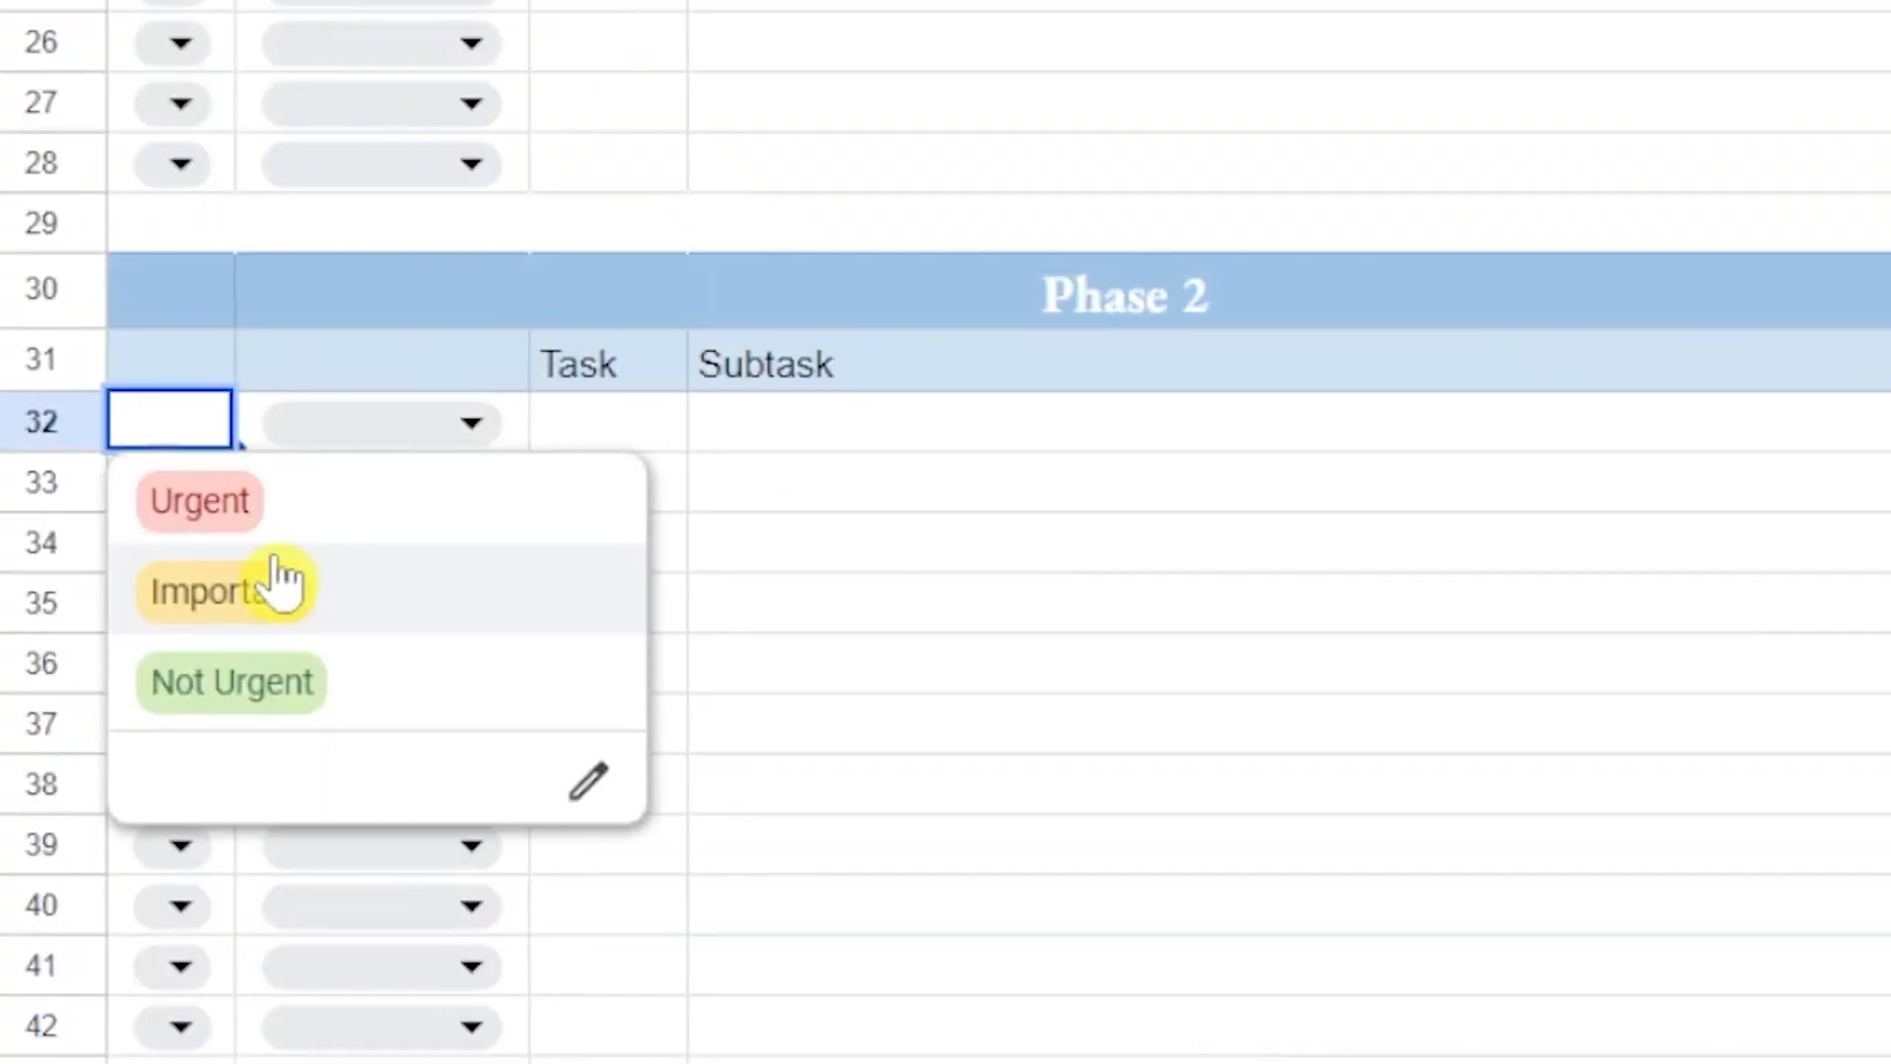
left_click(259, 587)
left_click(476, 423)
left_click(495, 574)
- Enter a task name beginning with "Task" in the first Phase 2 row and leave its subtask empty
left_click(659, 441)
type("Task numbe")
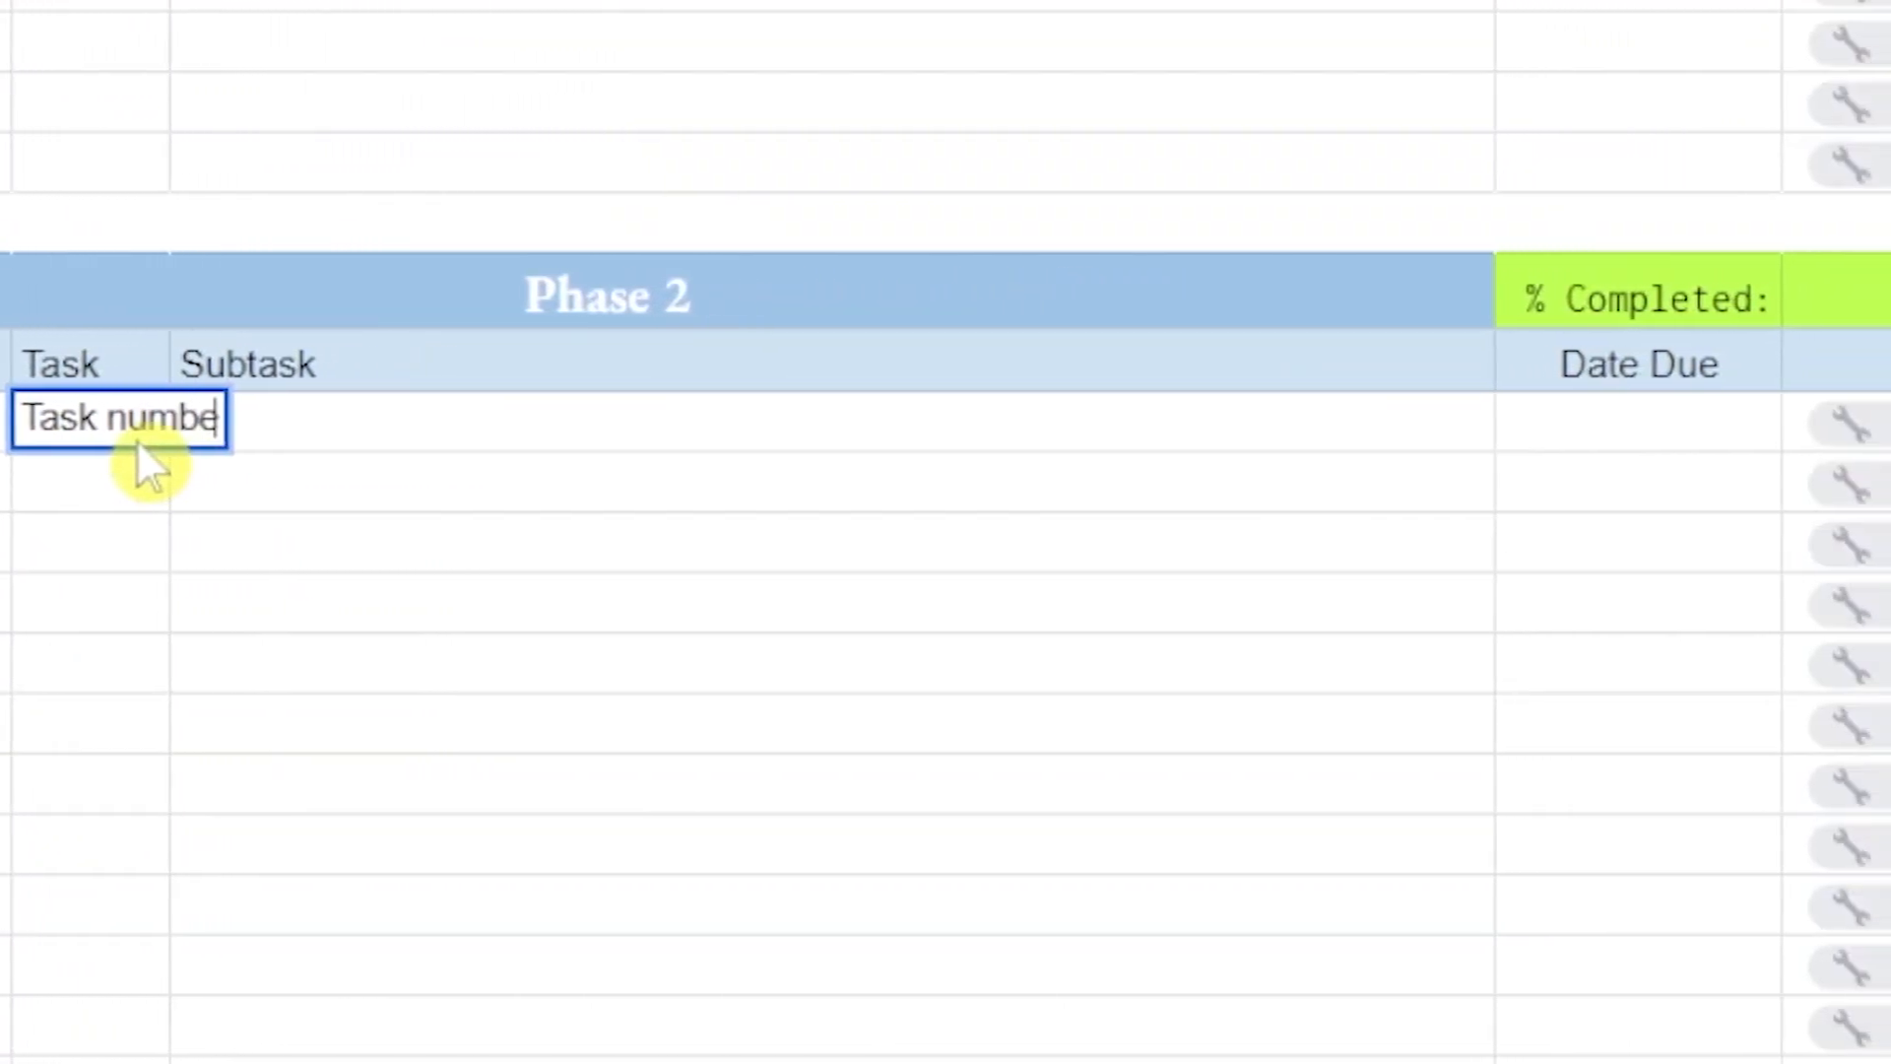
key("BackSpace")
key("BackSpace")
key("BackSpace")
key("BackSpace")
key("Tab")
key("Tab")
- Set the first Phase 2 task's due date to August 15, 2023 and its status to BLOCKED / NEED HELP
double_click(1629, 438)
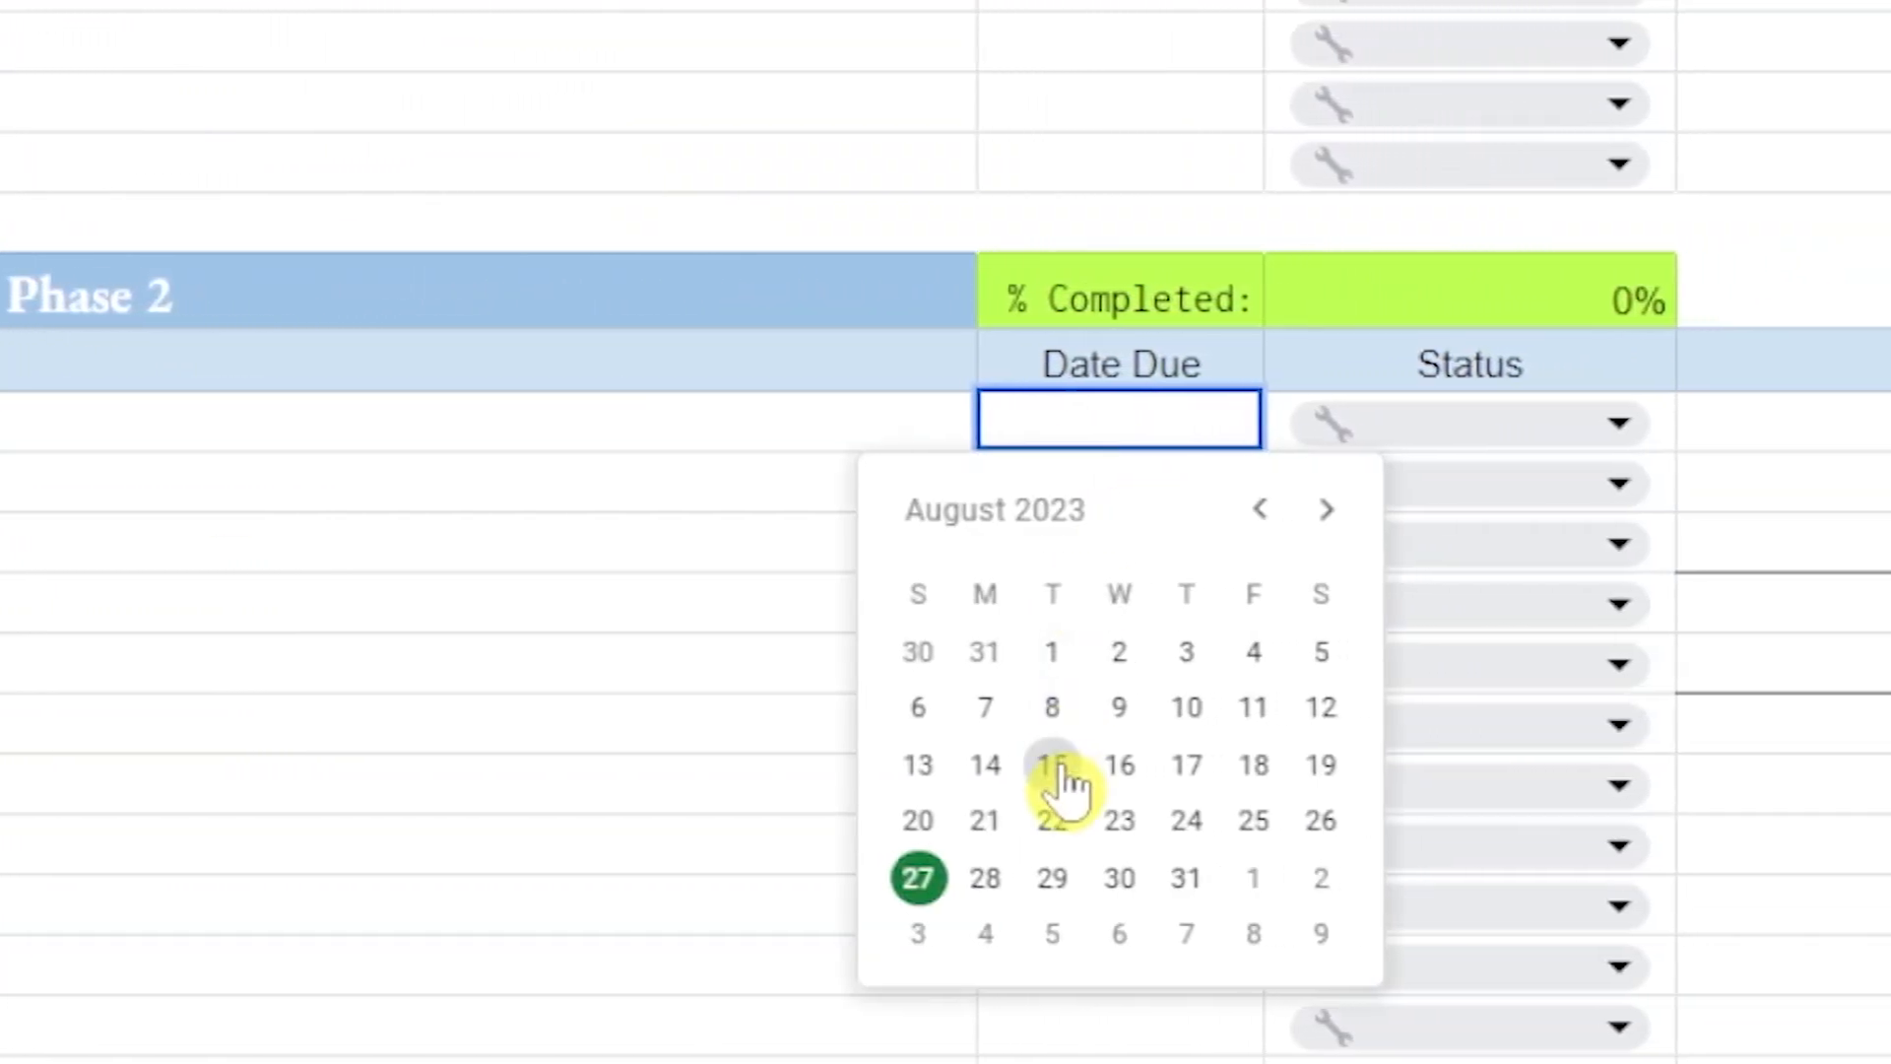
left_click(1064, 773)
left_click(1474, 423)
left_click(1525, 866)
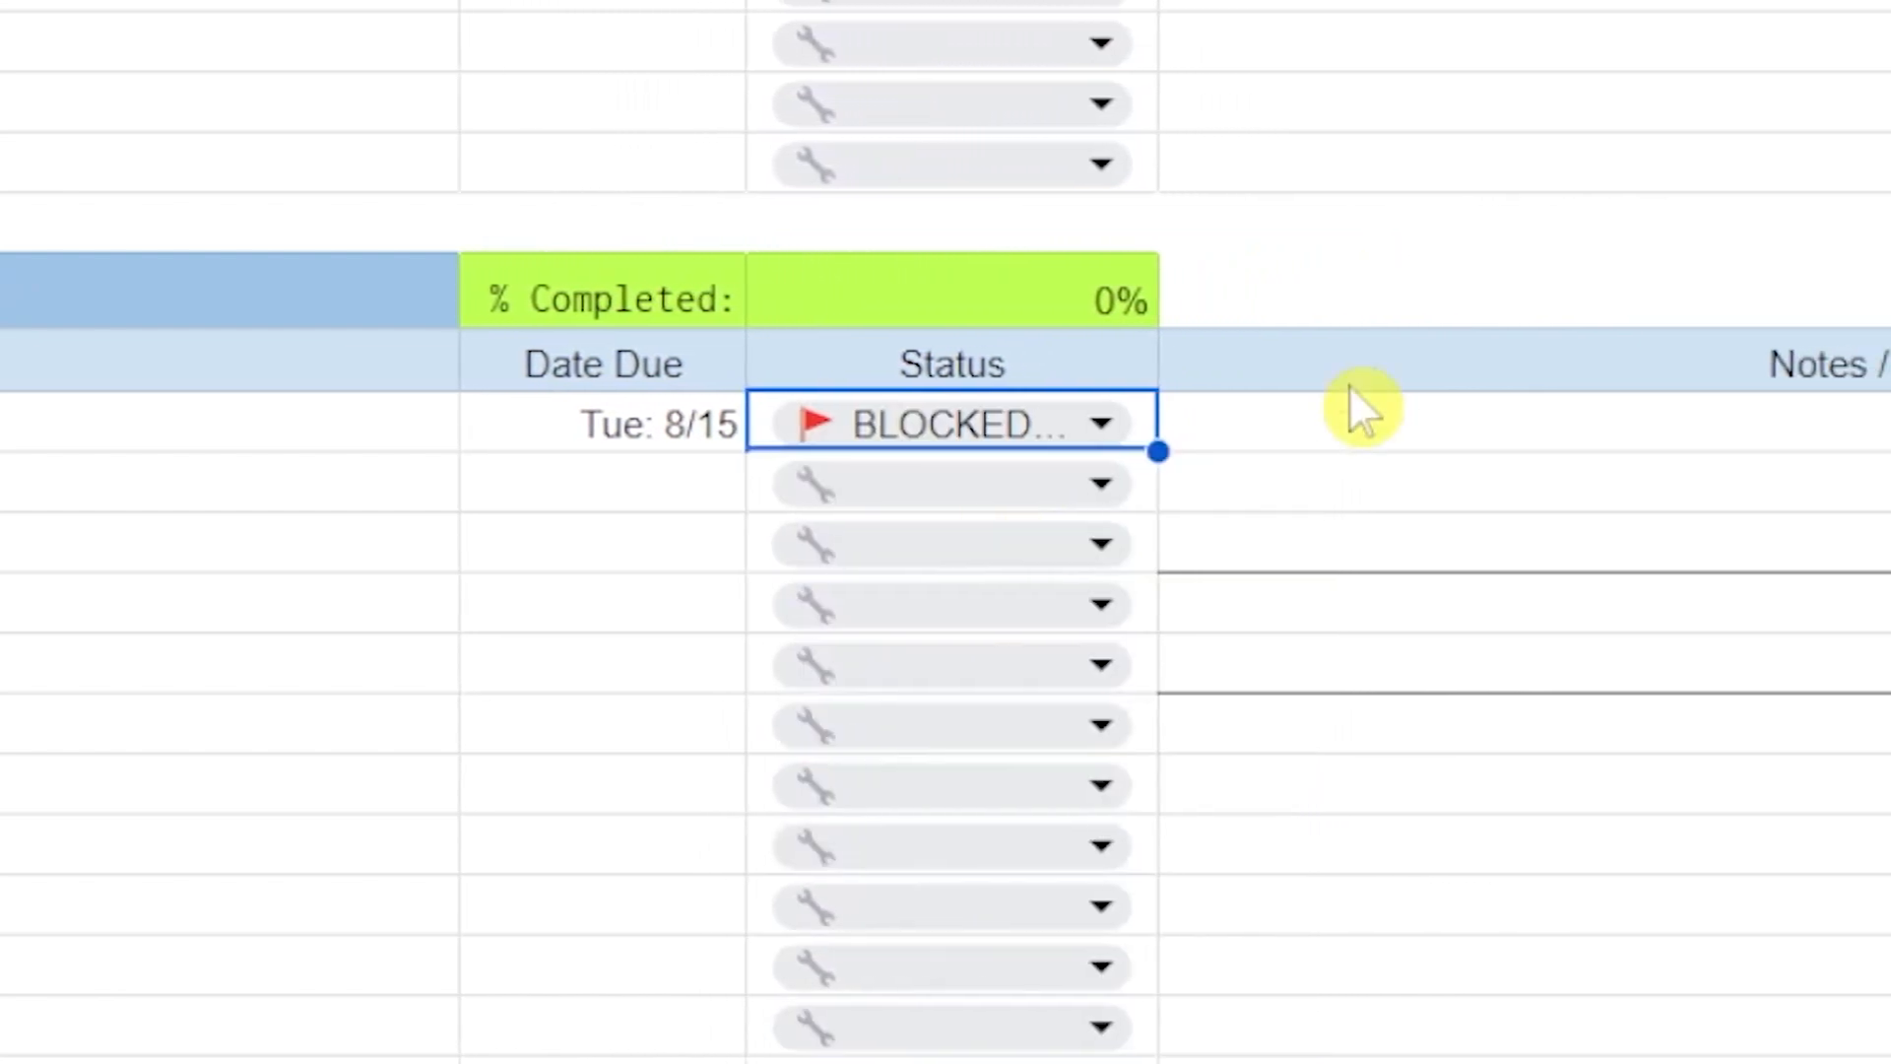
- Add the note "Can't do until other tasks" to the first Phase 2 task
left_click(1354, 421)
type("Can't do until ot")
type("her tasks")
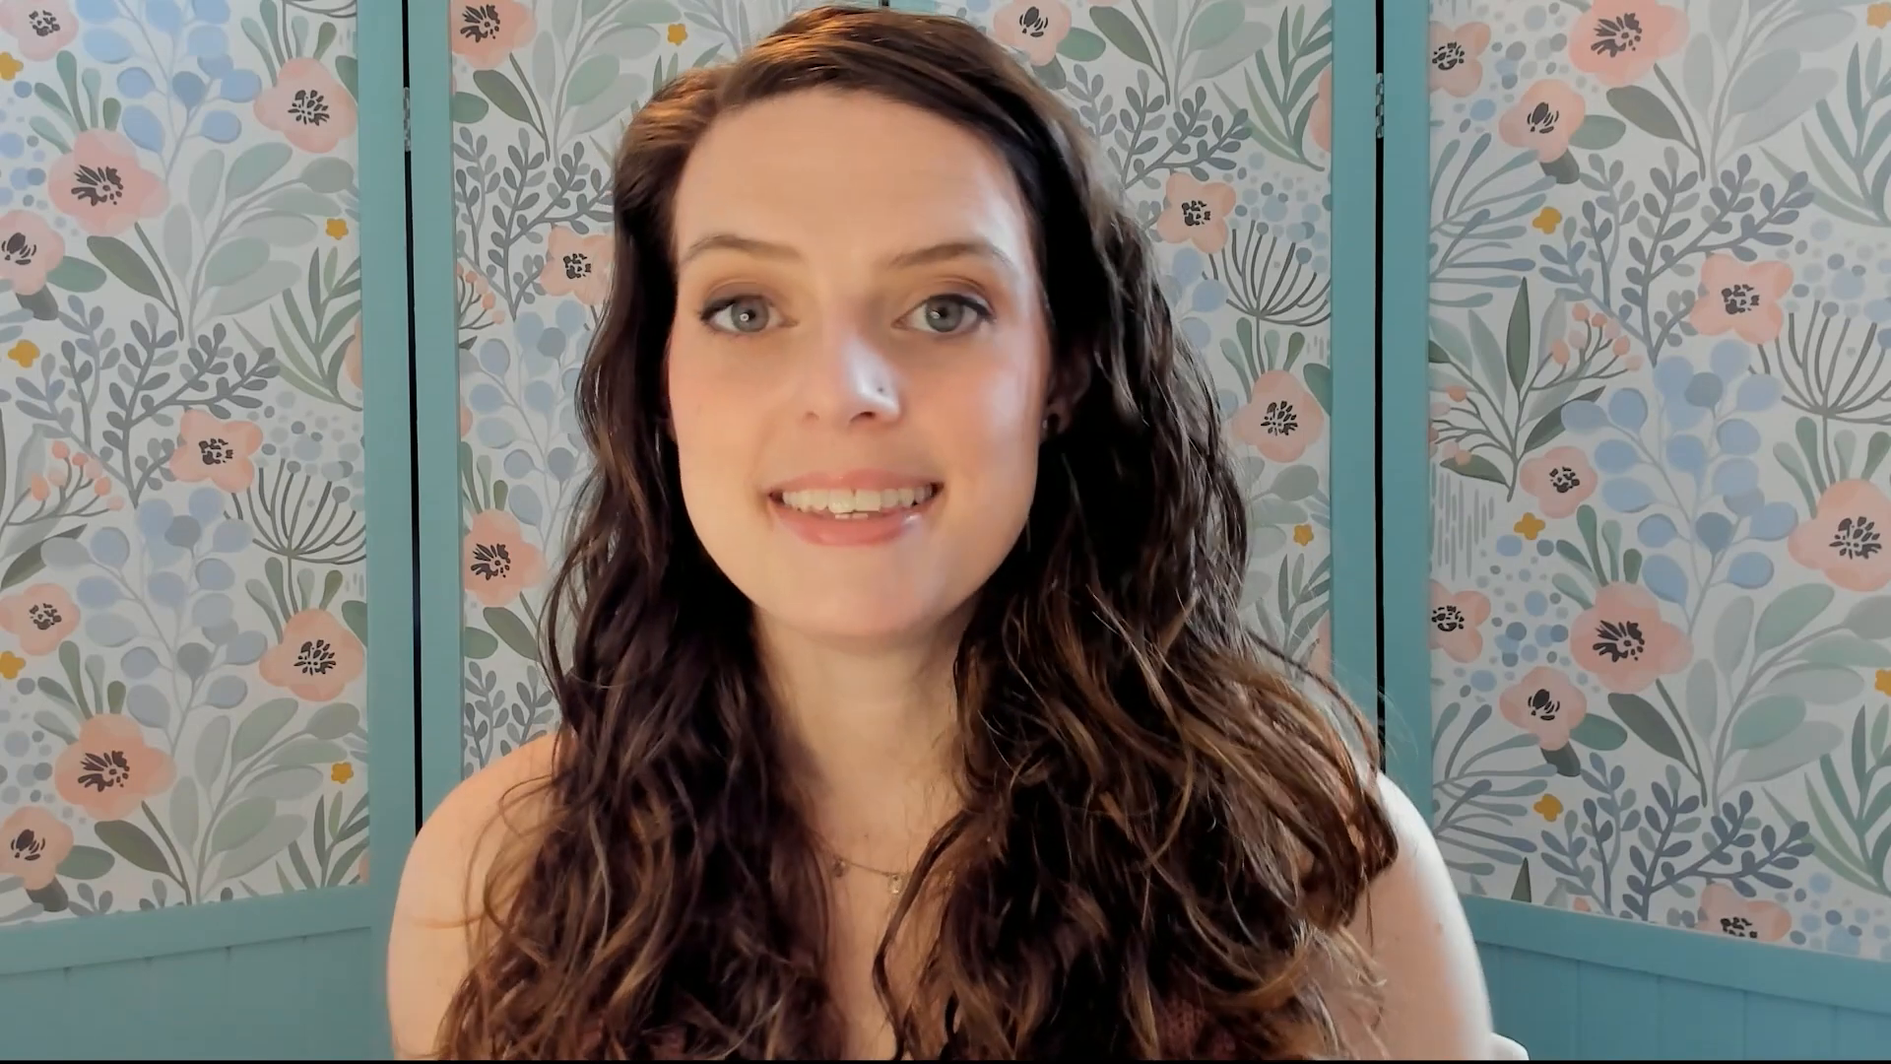
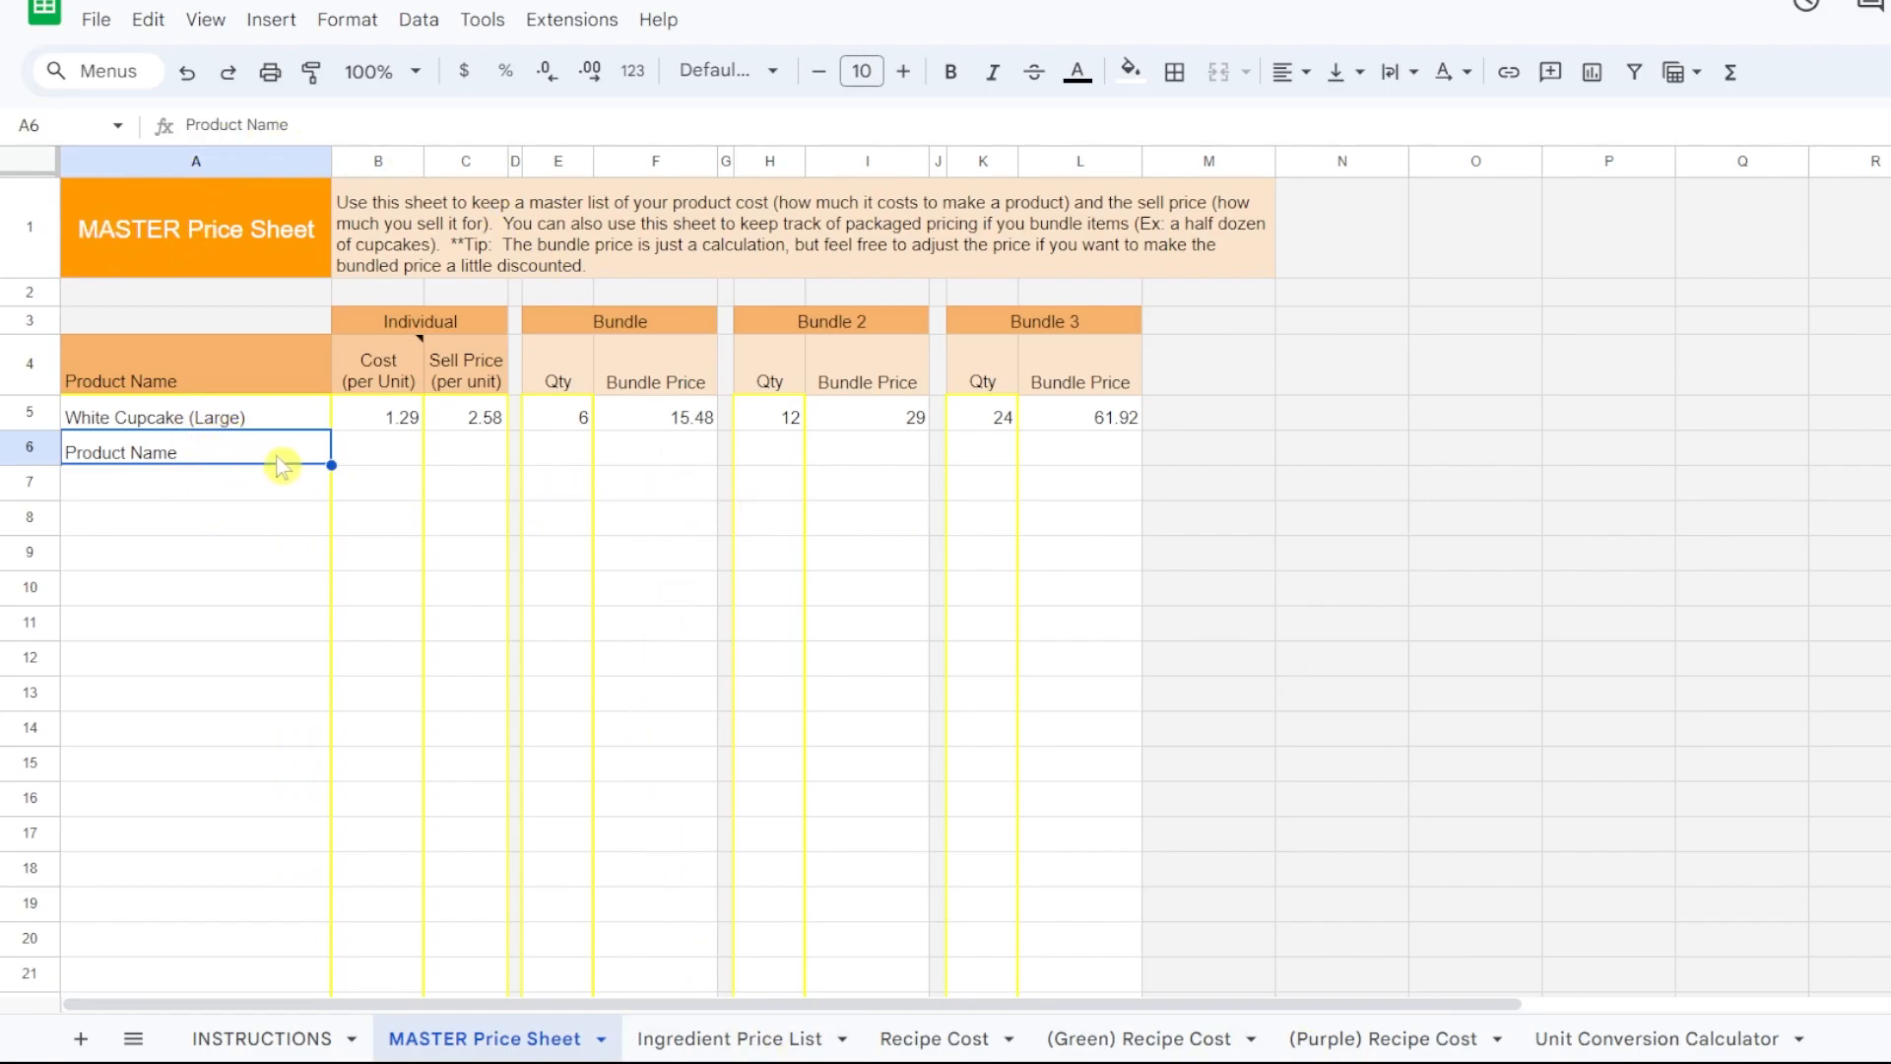
- Examine the cost and sell price cells of the Product Name row on the MASTER Price Sheet
left_click(377, 463)
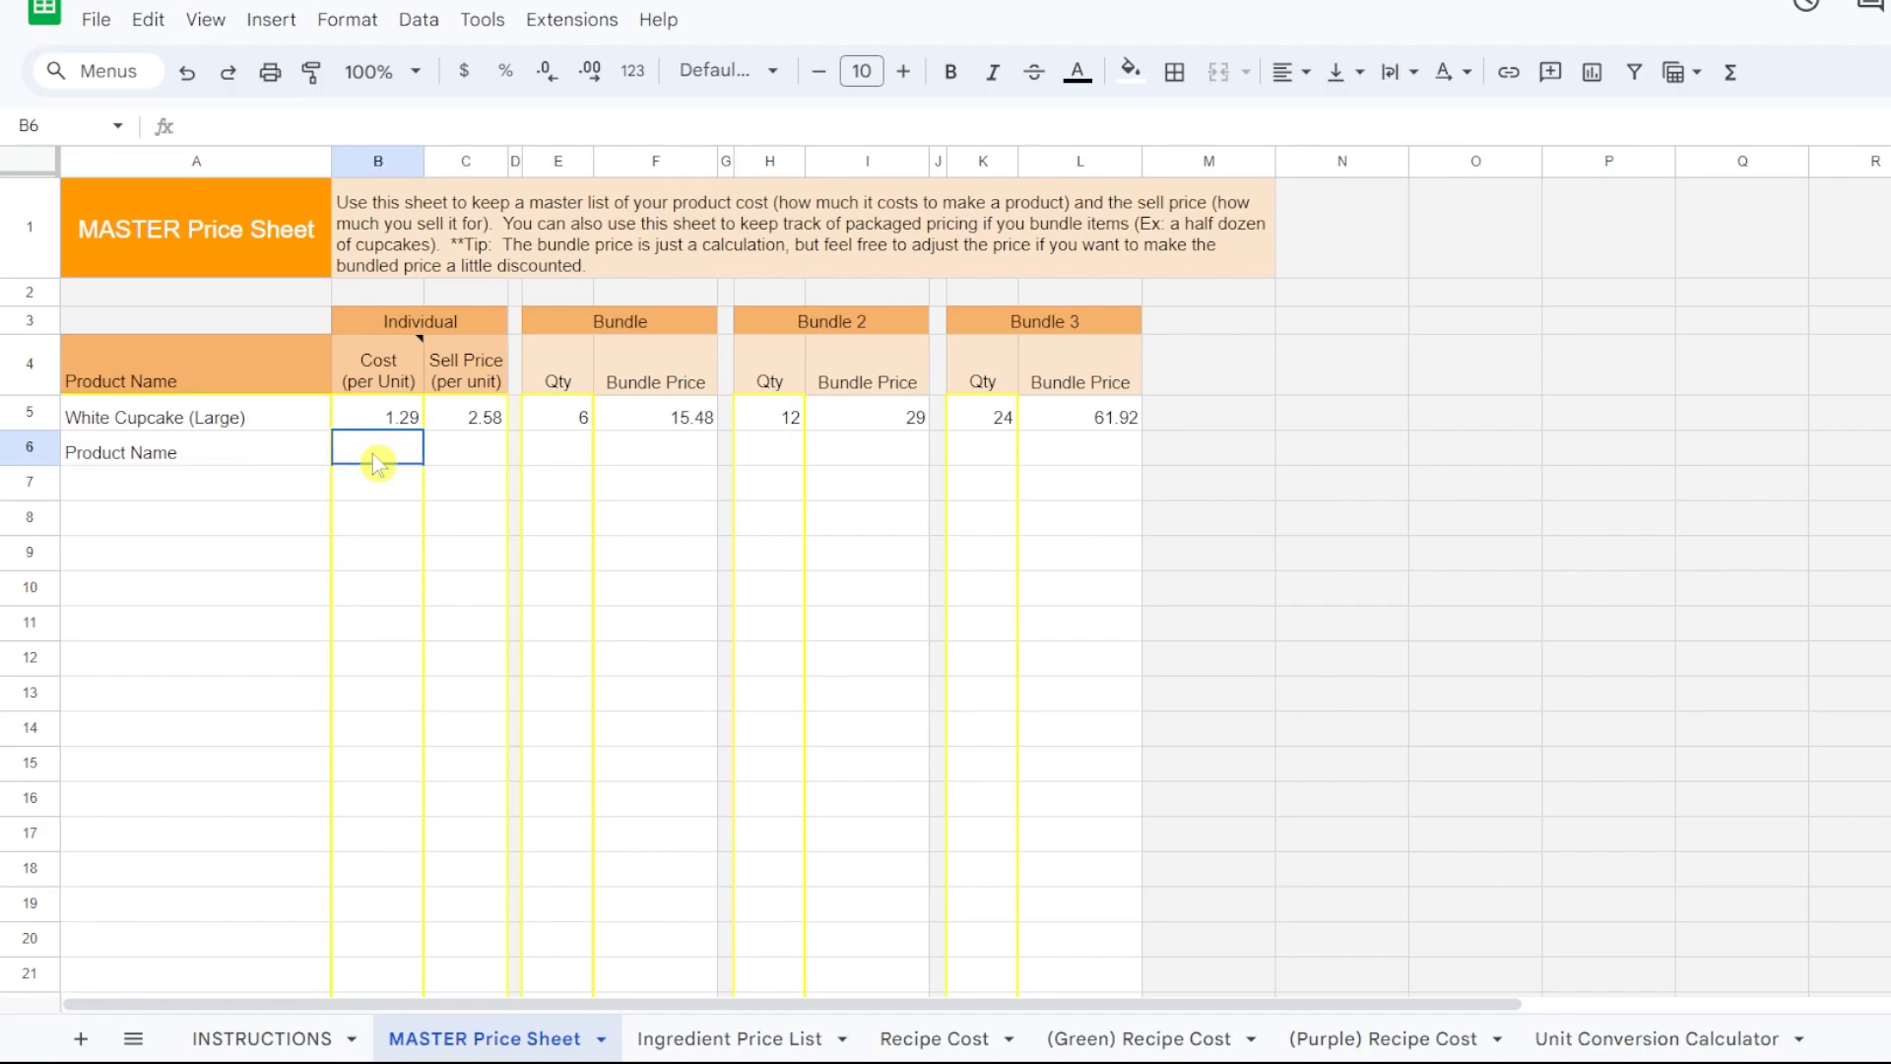
left_click(466, 458)
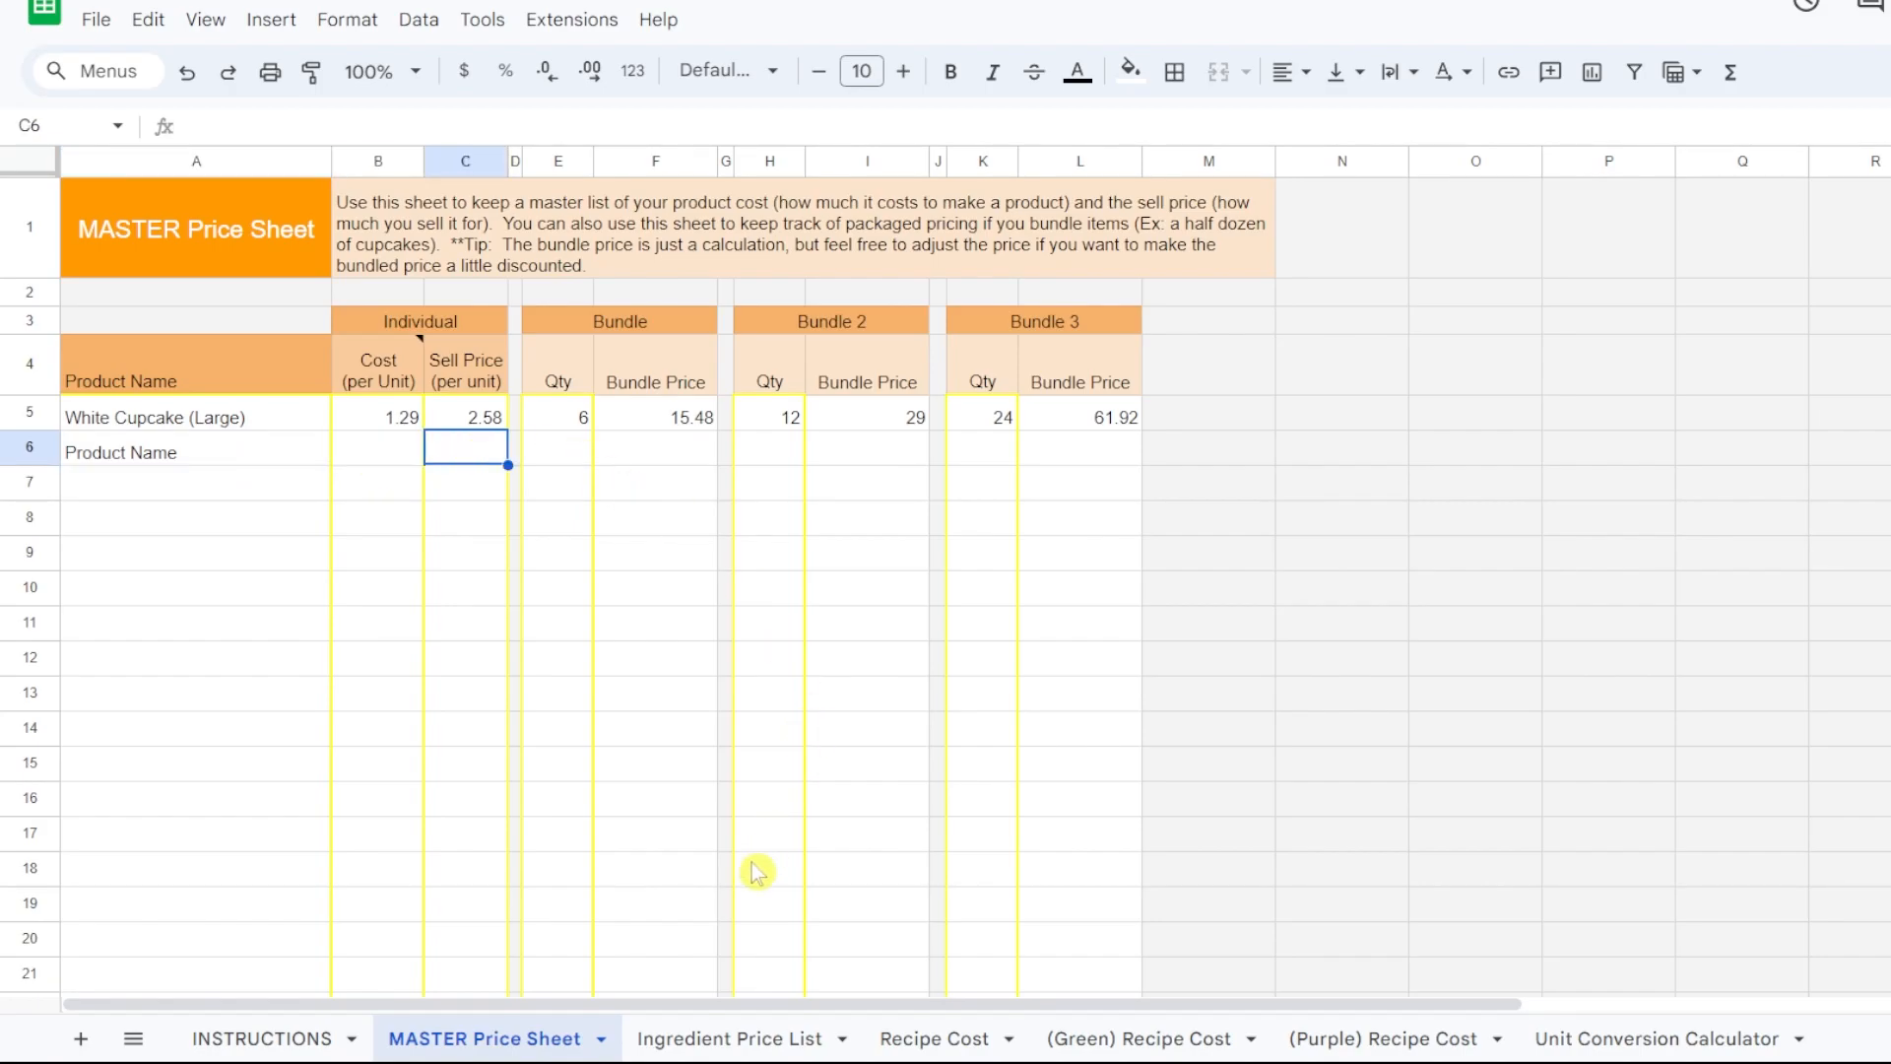
left_click(722, 1042)
left_click(499, 1039)
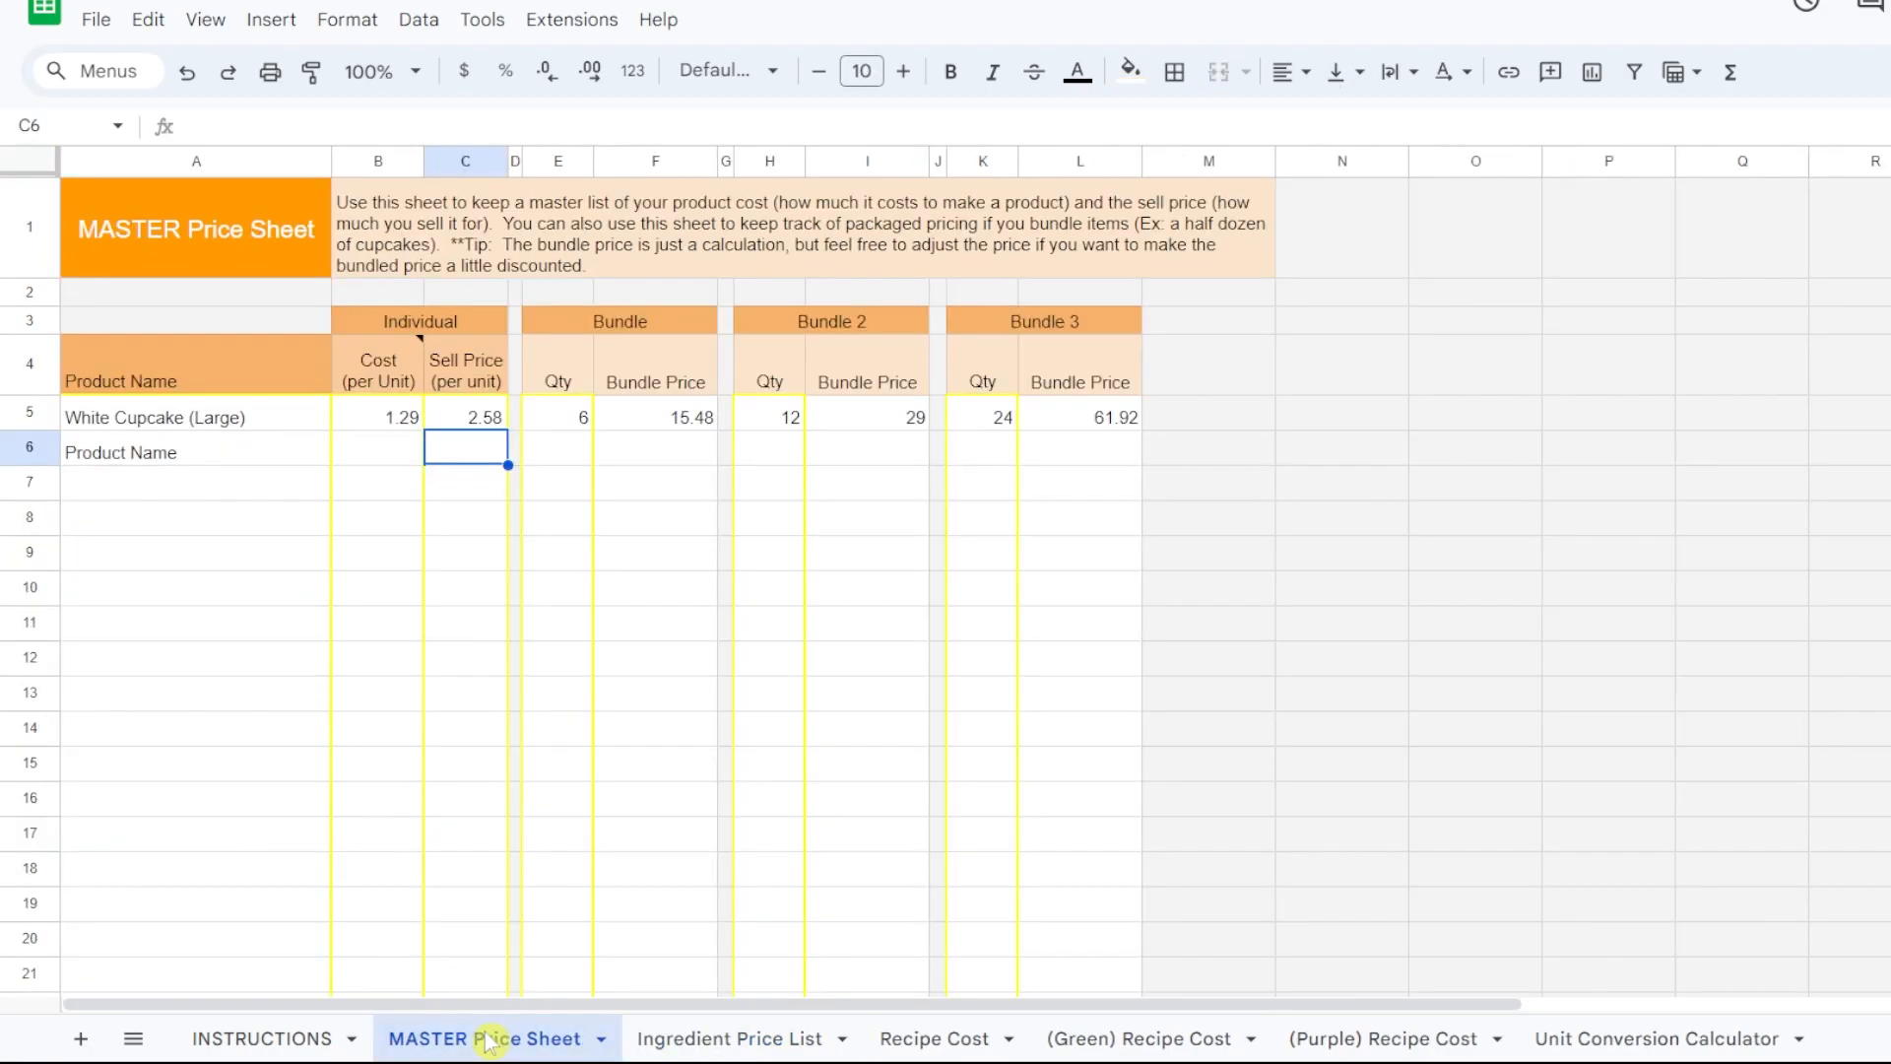
- Open the Ingredient Price List and look through its ingredient categories from Dry Ingredients to Fruits
left_click(705, 1044)
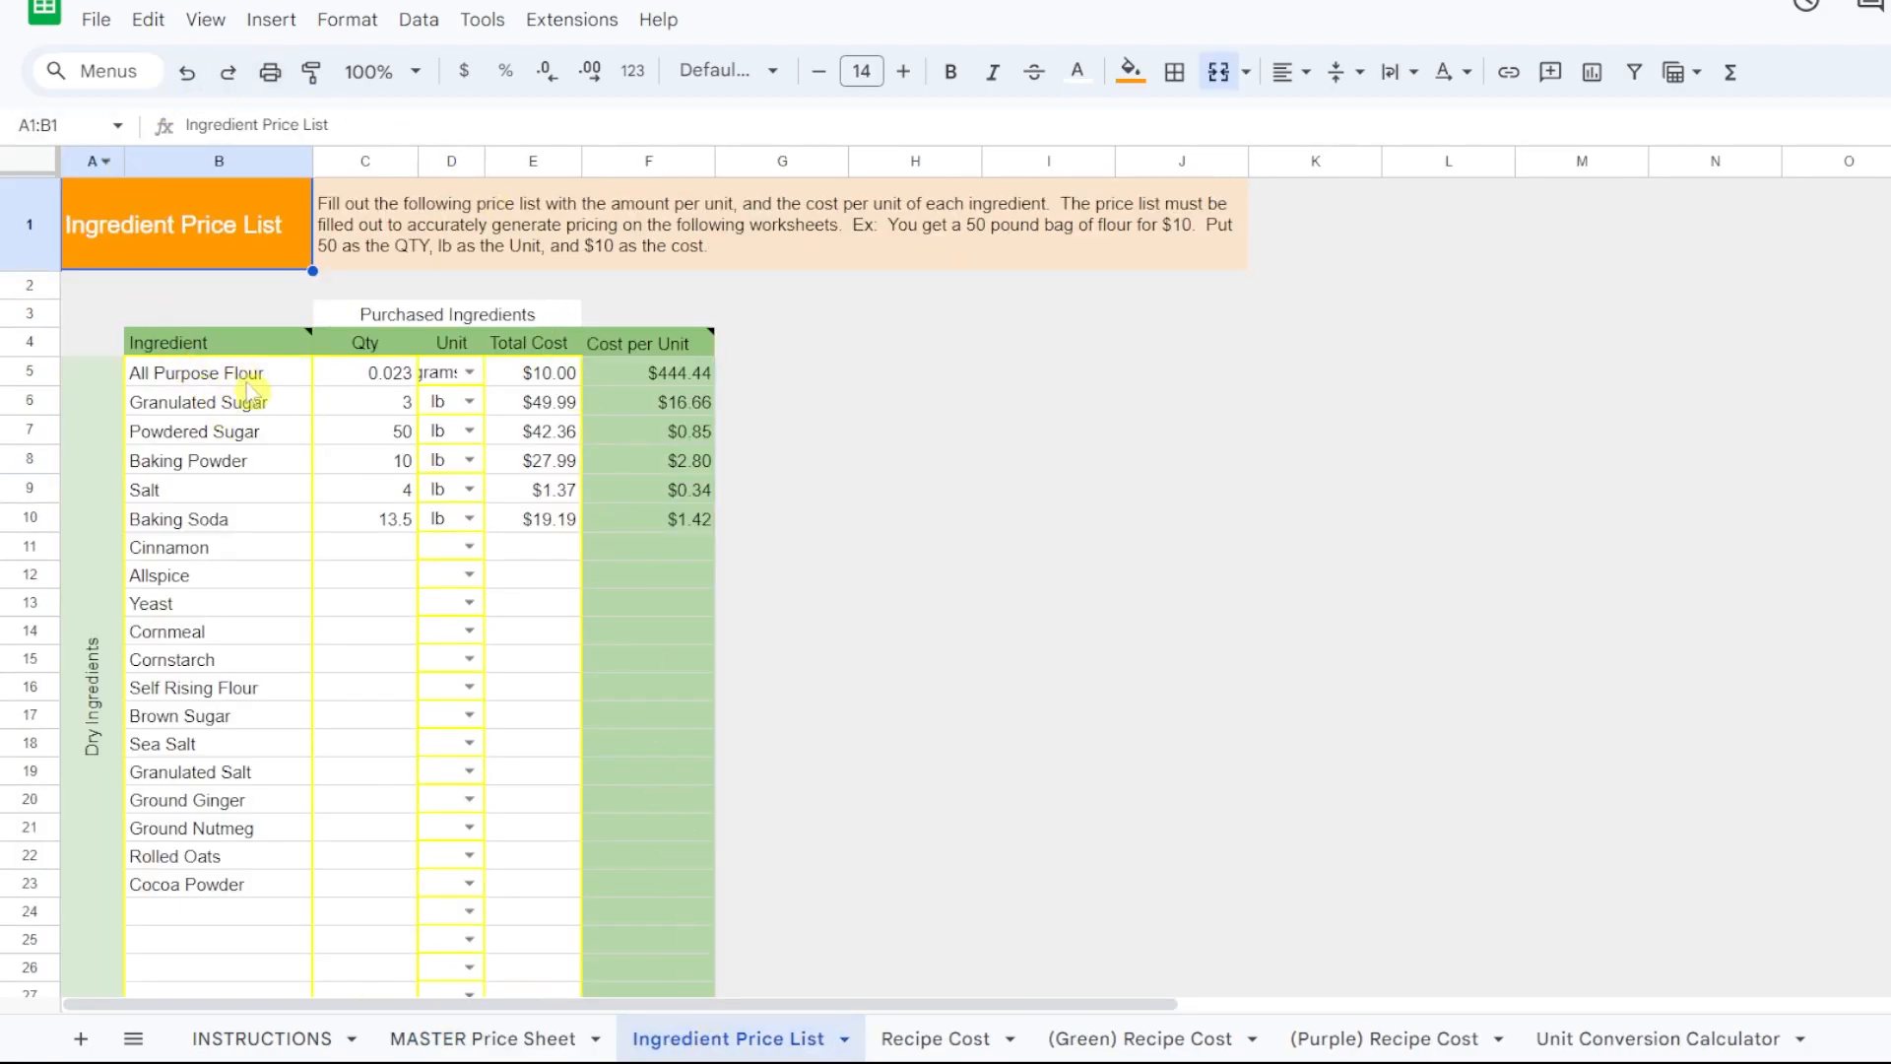
scroll(273, 477, "down", 6)
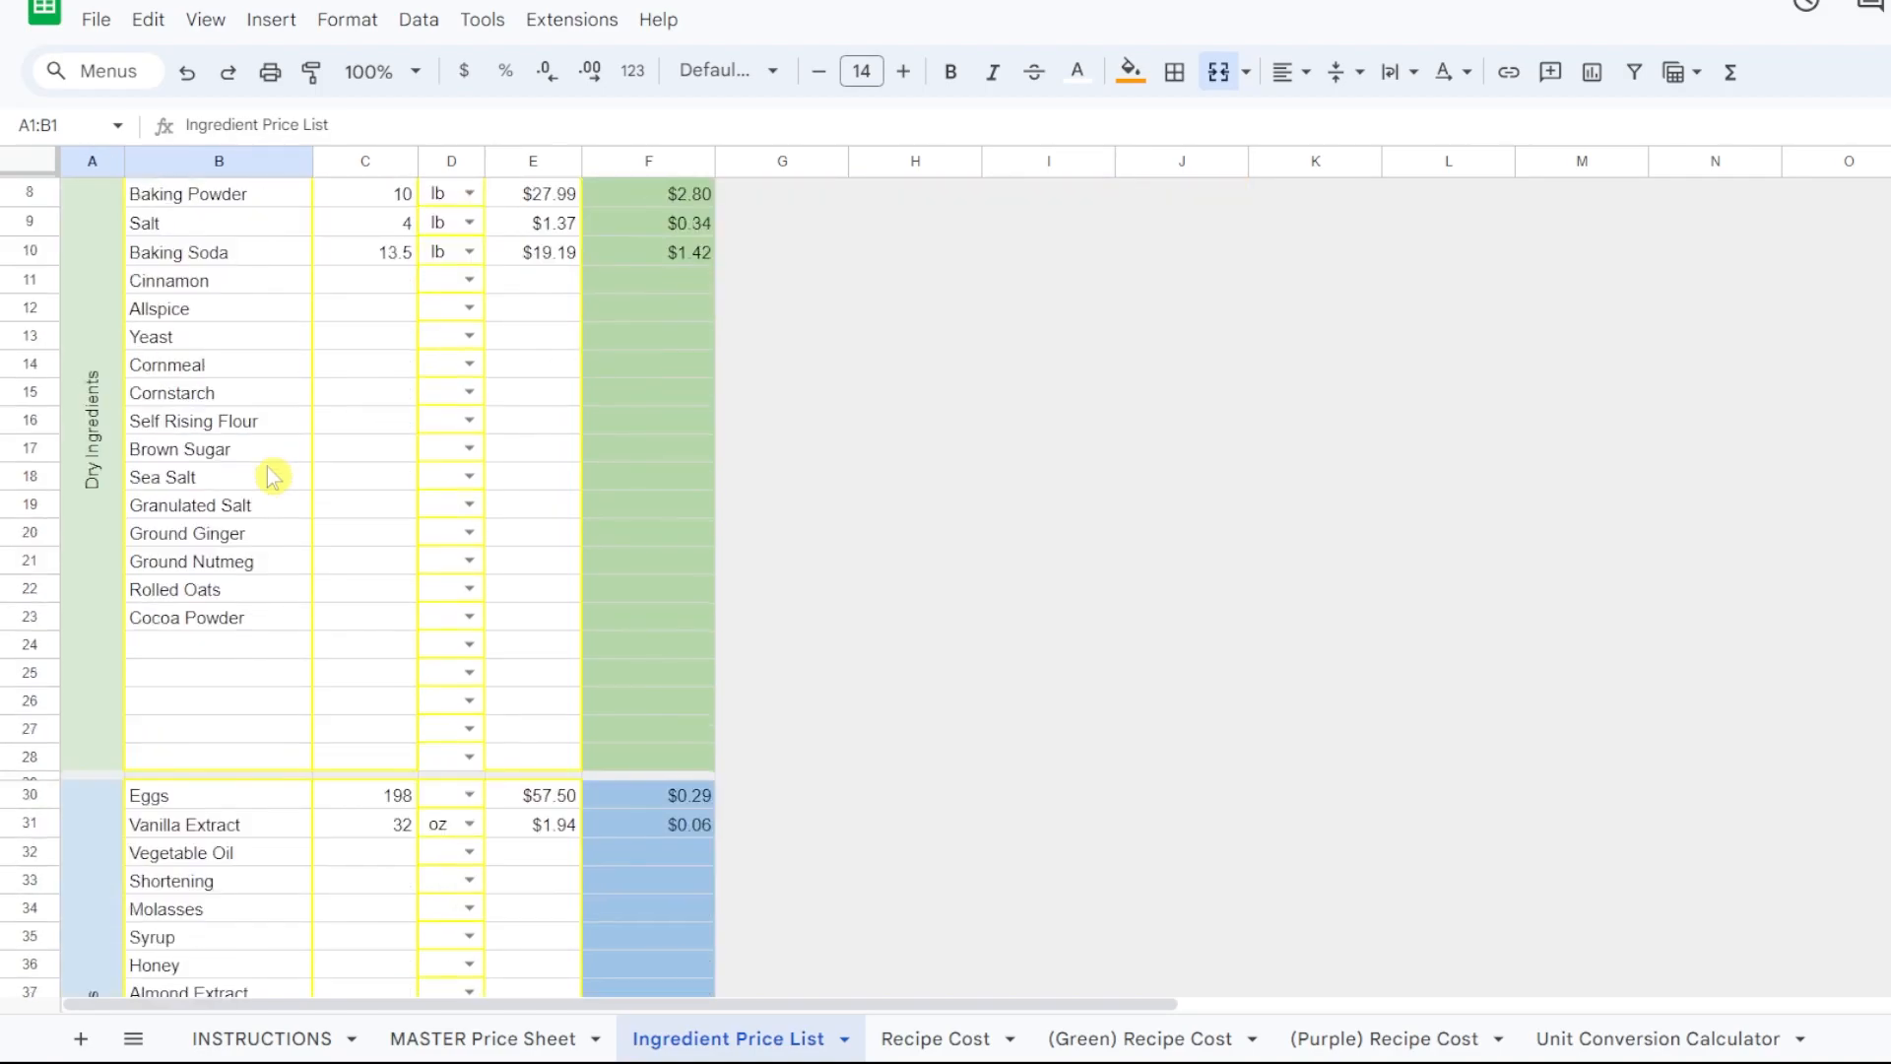
scroll(258, 476, "down", 7)
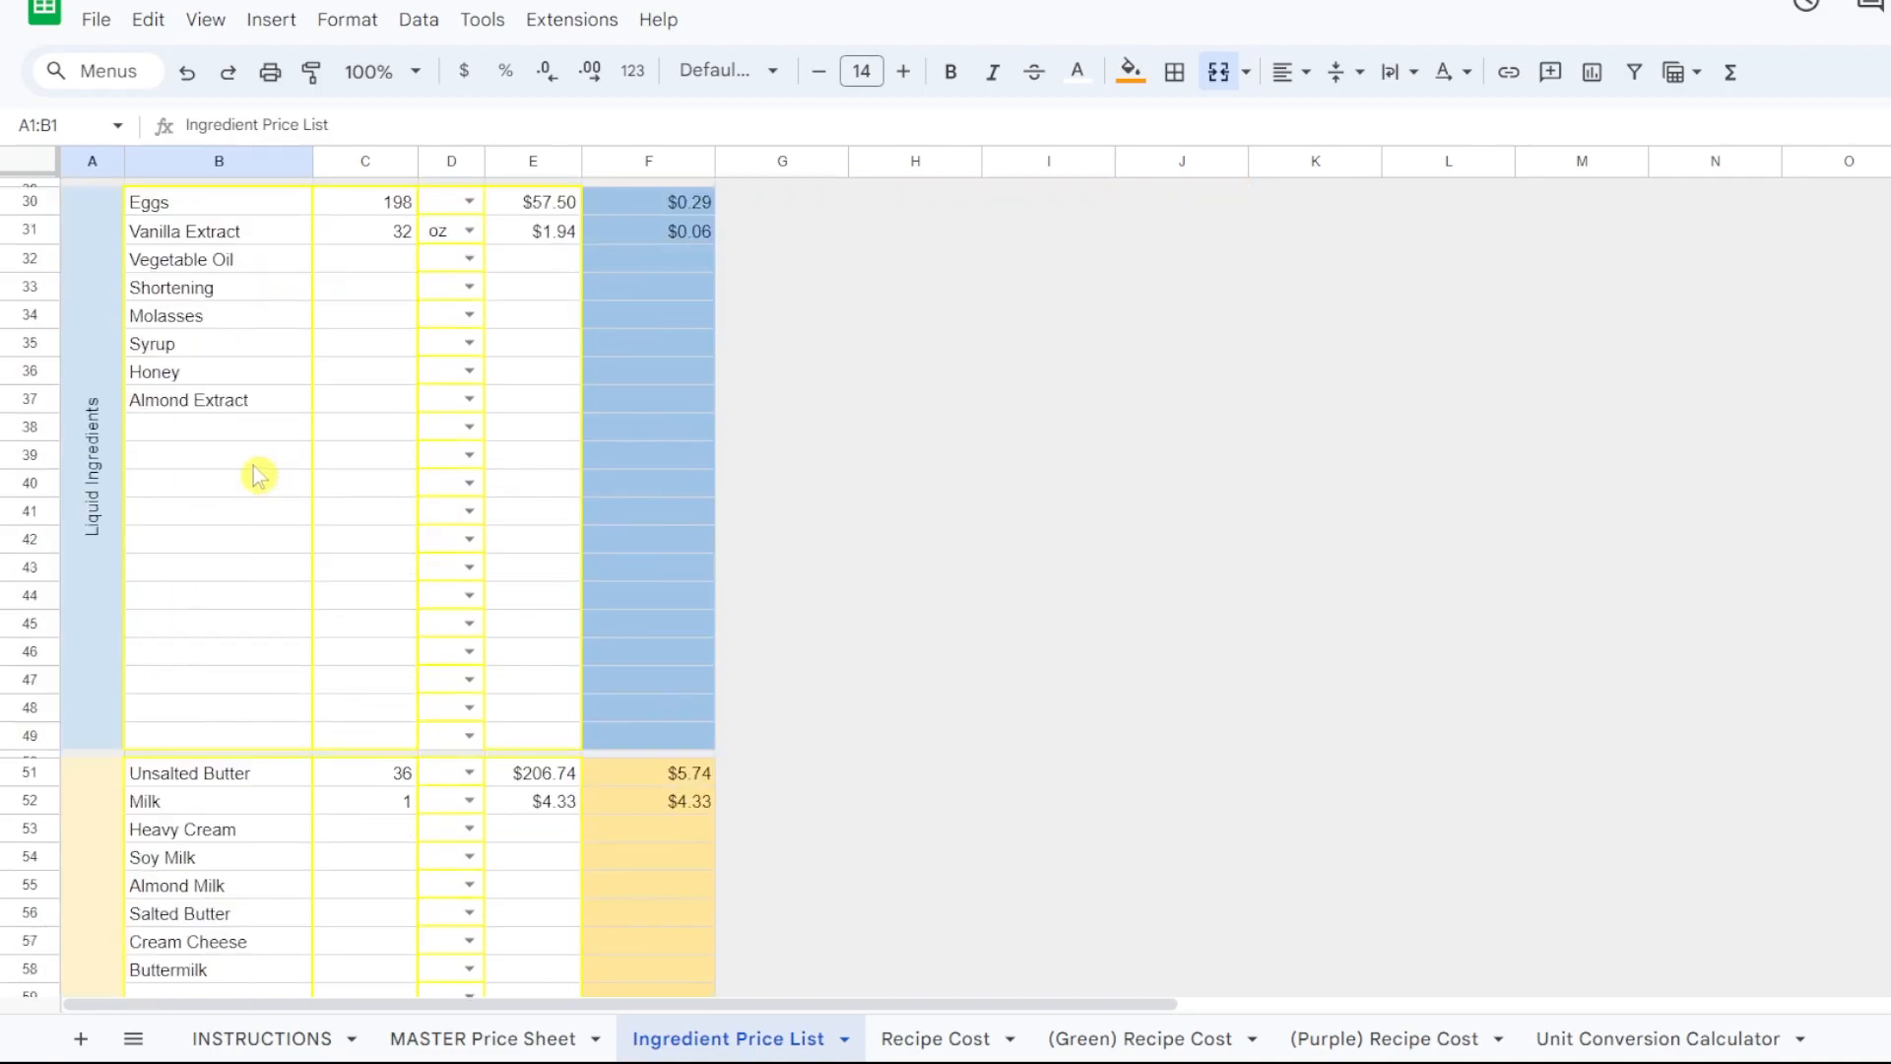
scroll(258, 477, "down", 8)
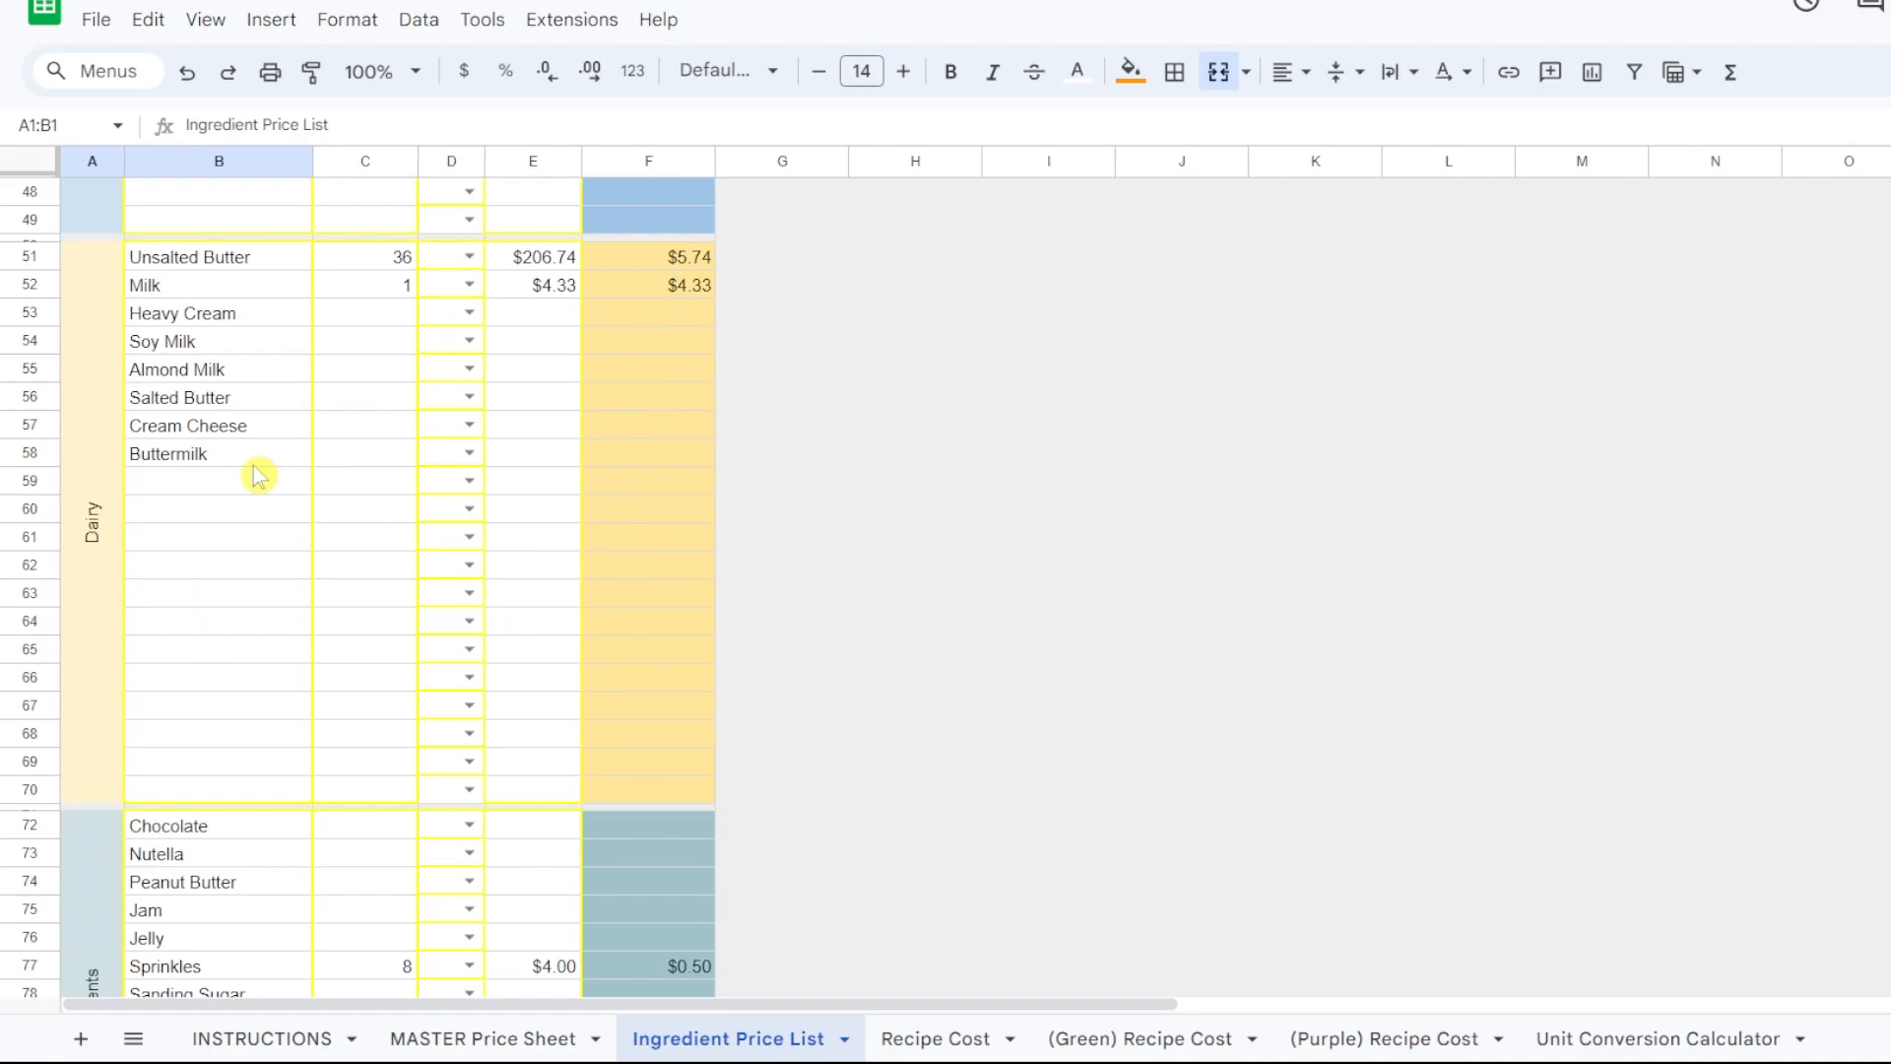
scroll(258, 477, "down", 8)
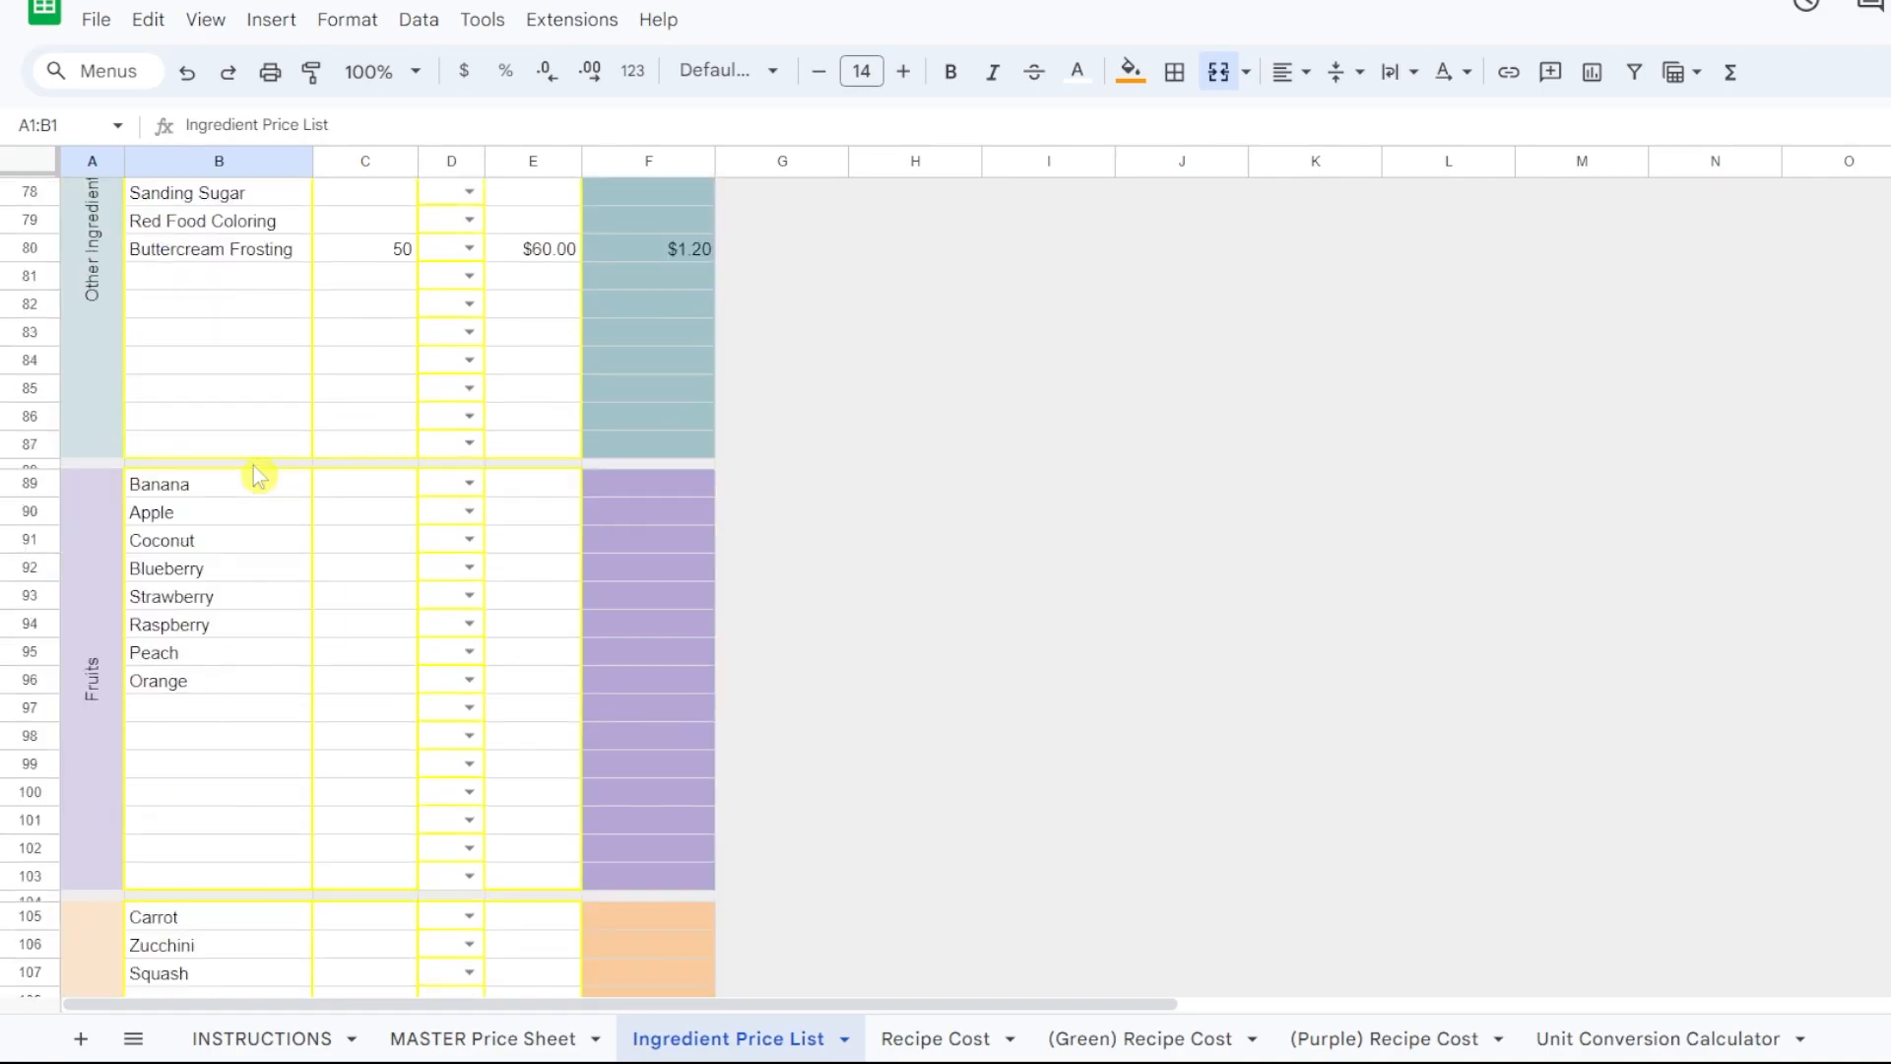
scroll(258, 477, "up", 20)
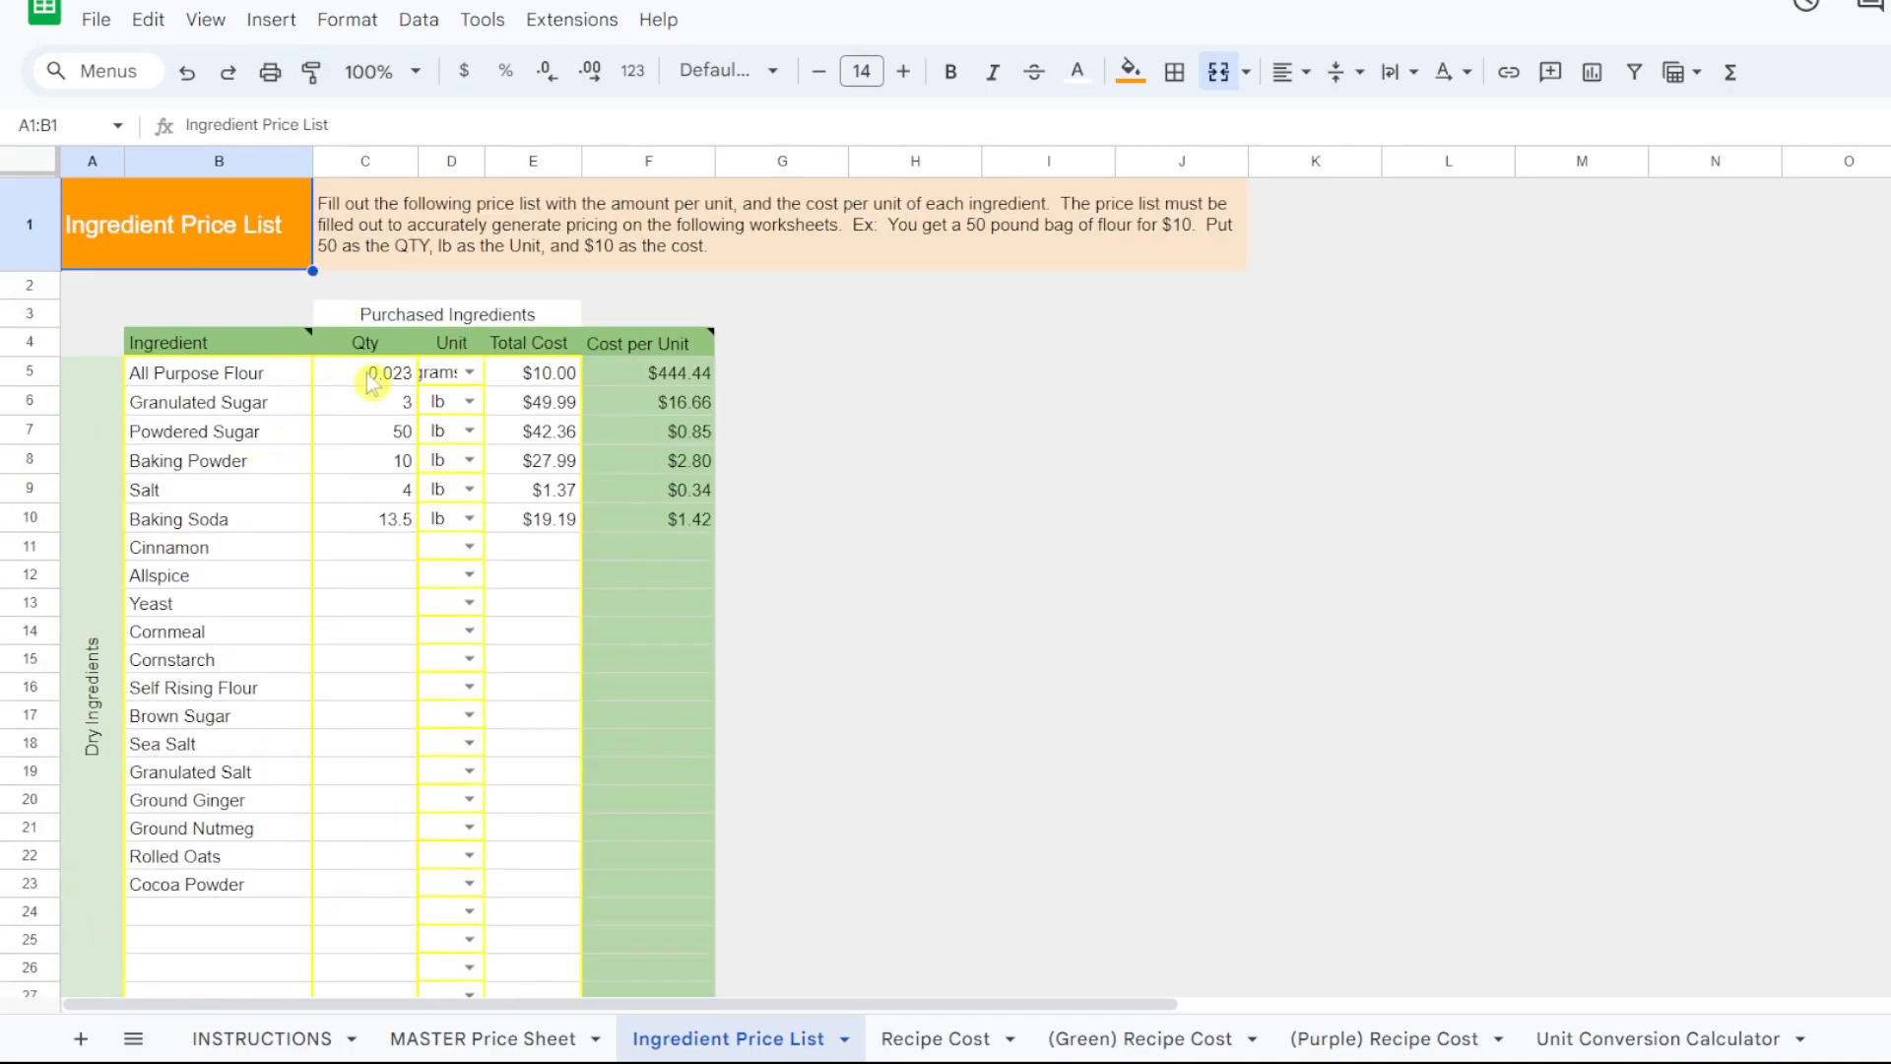
- Examine the All Purpose Flour row's quantity, unit options, total cost and cost per unit formula
left_click(372, 380)
left_click(471, 373)
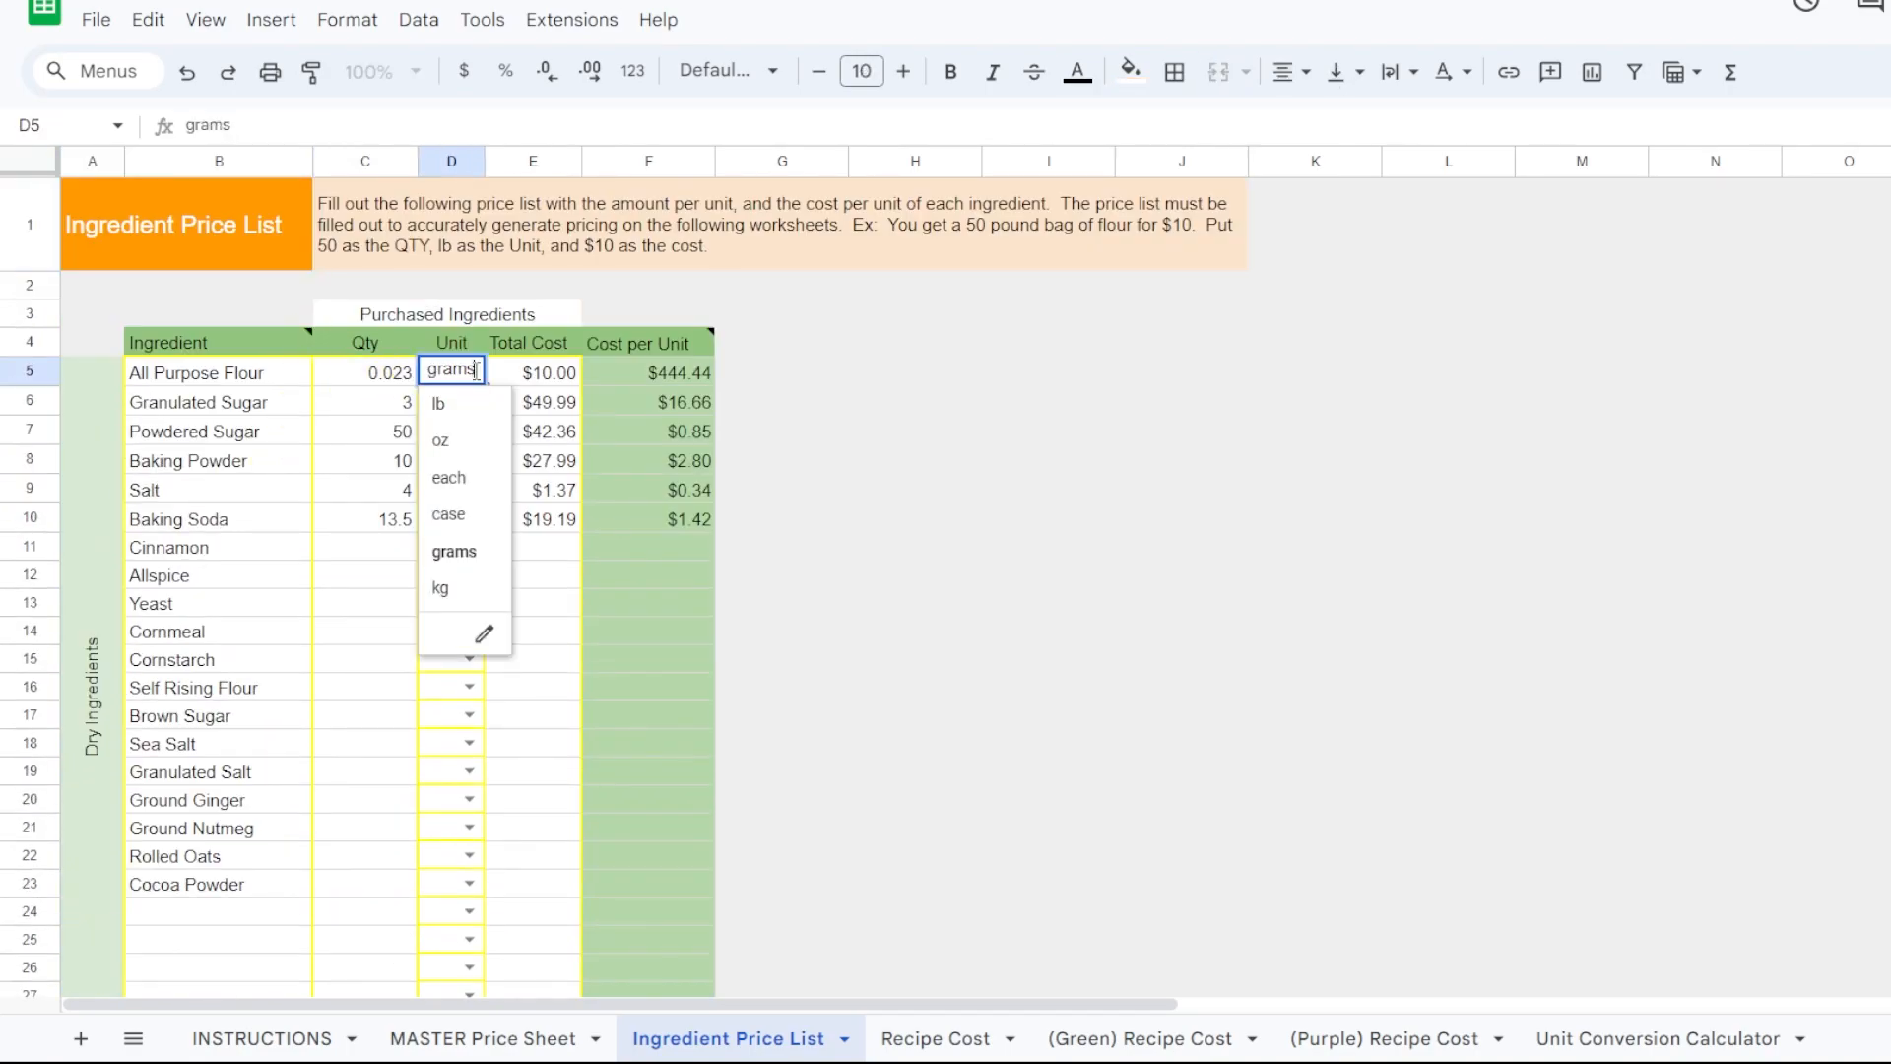
left_click(557, 389)
left_click_drag(638, 384, 724, 398)
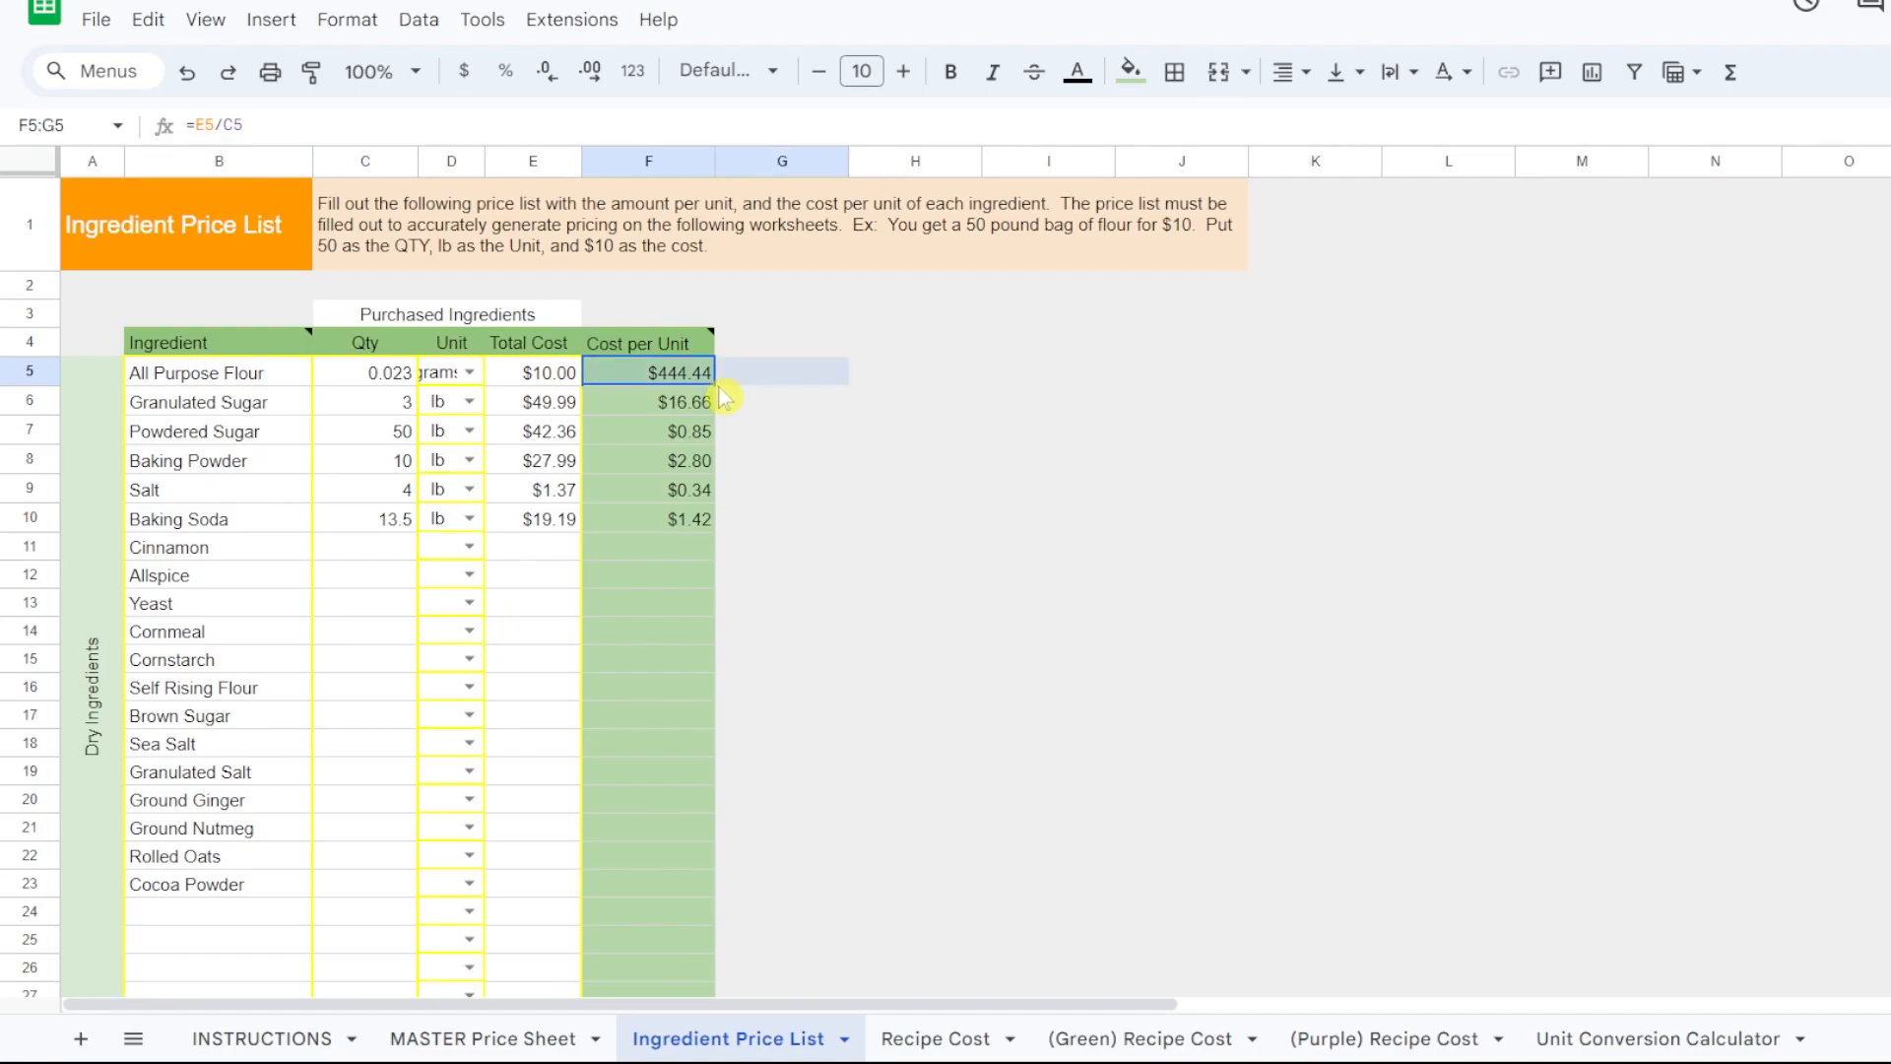
- Open the Recipe Cost sheet and examine its product name, production time and hourly rate fields
left_click(935, 1042)
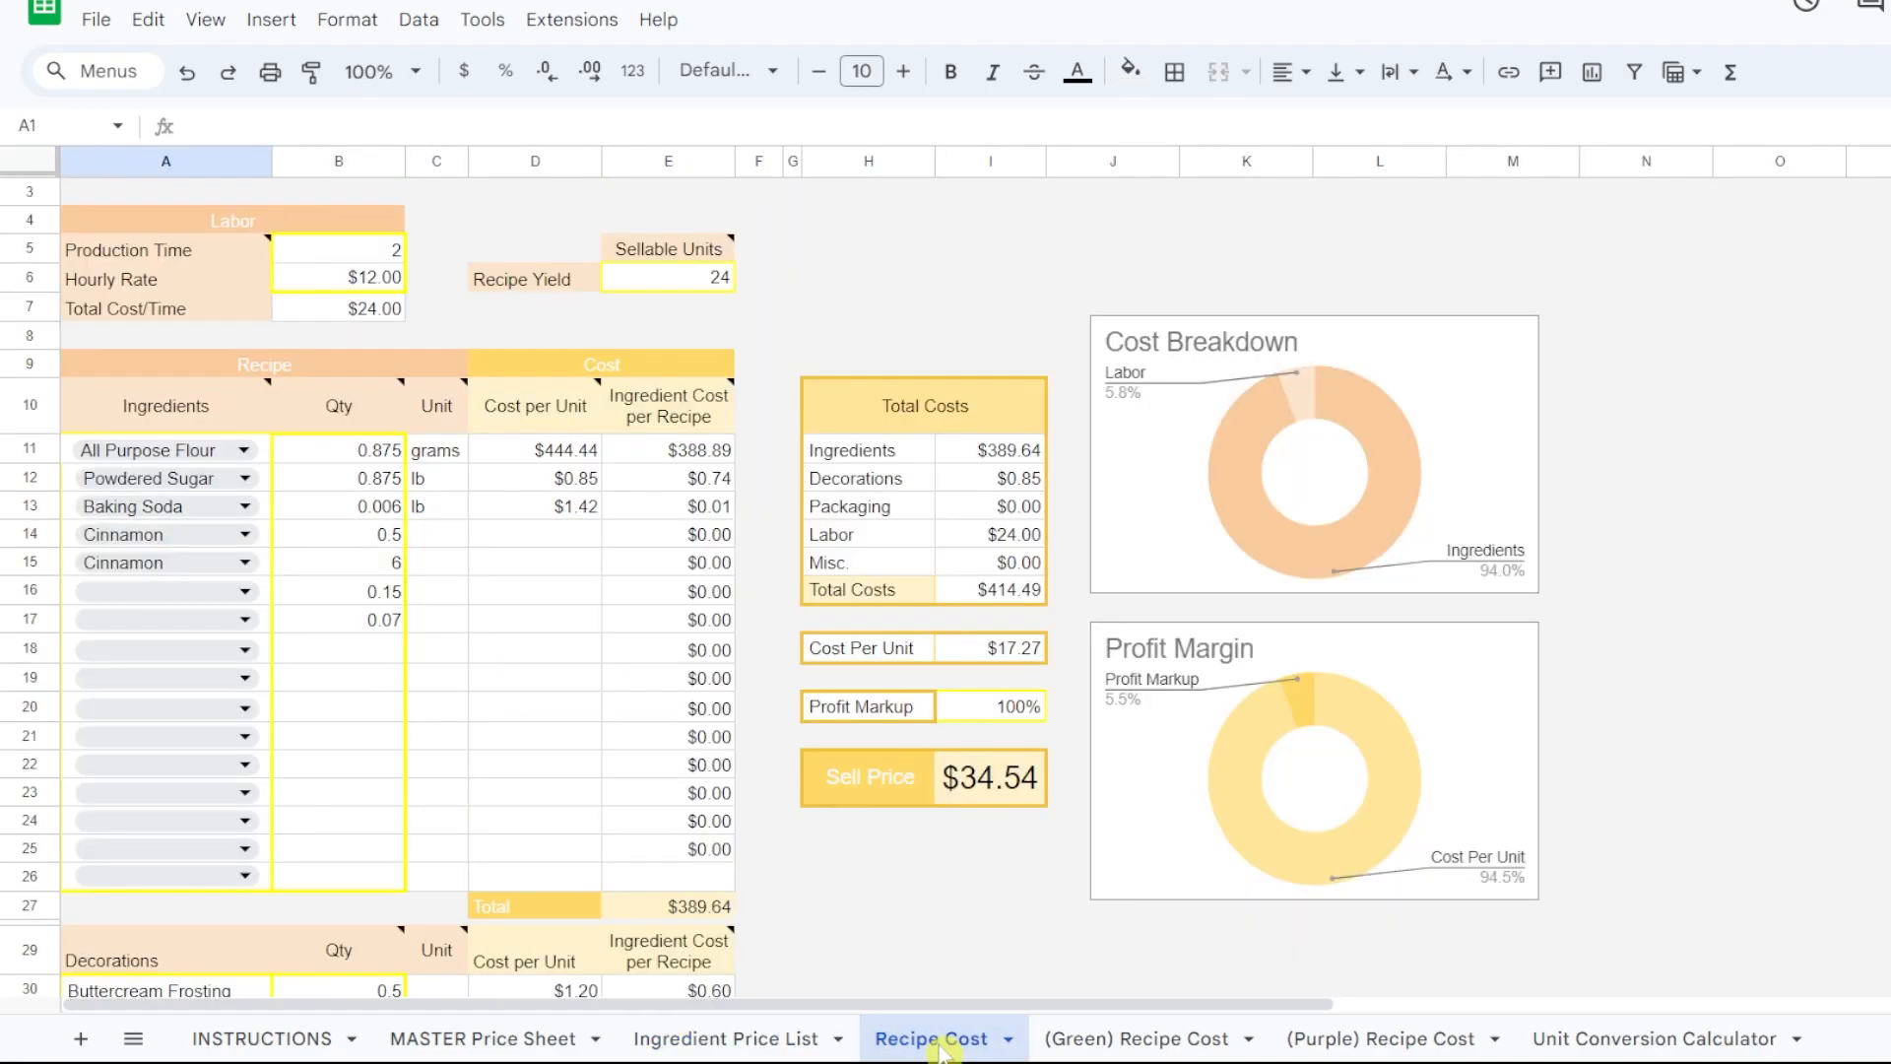
scroll(486, 435, "up", 2)
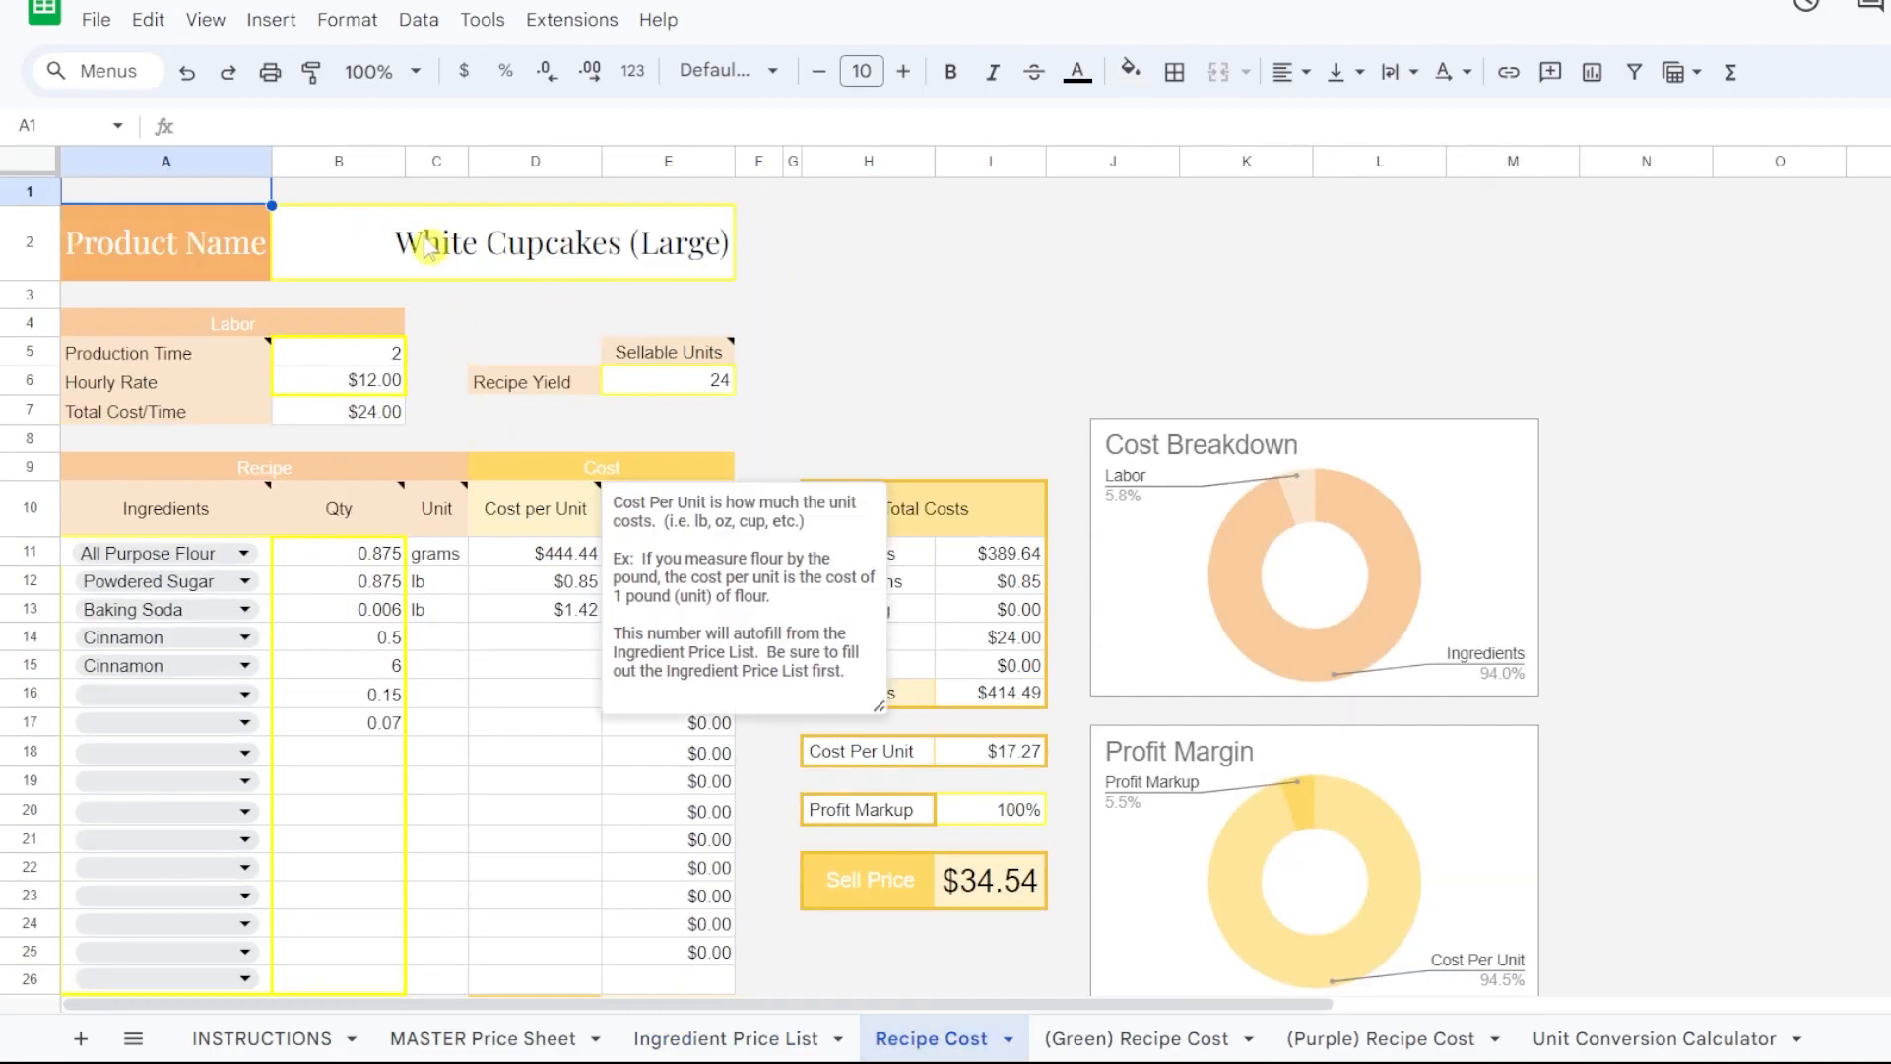
left_click(364, 241)
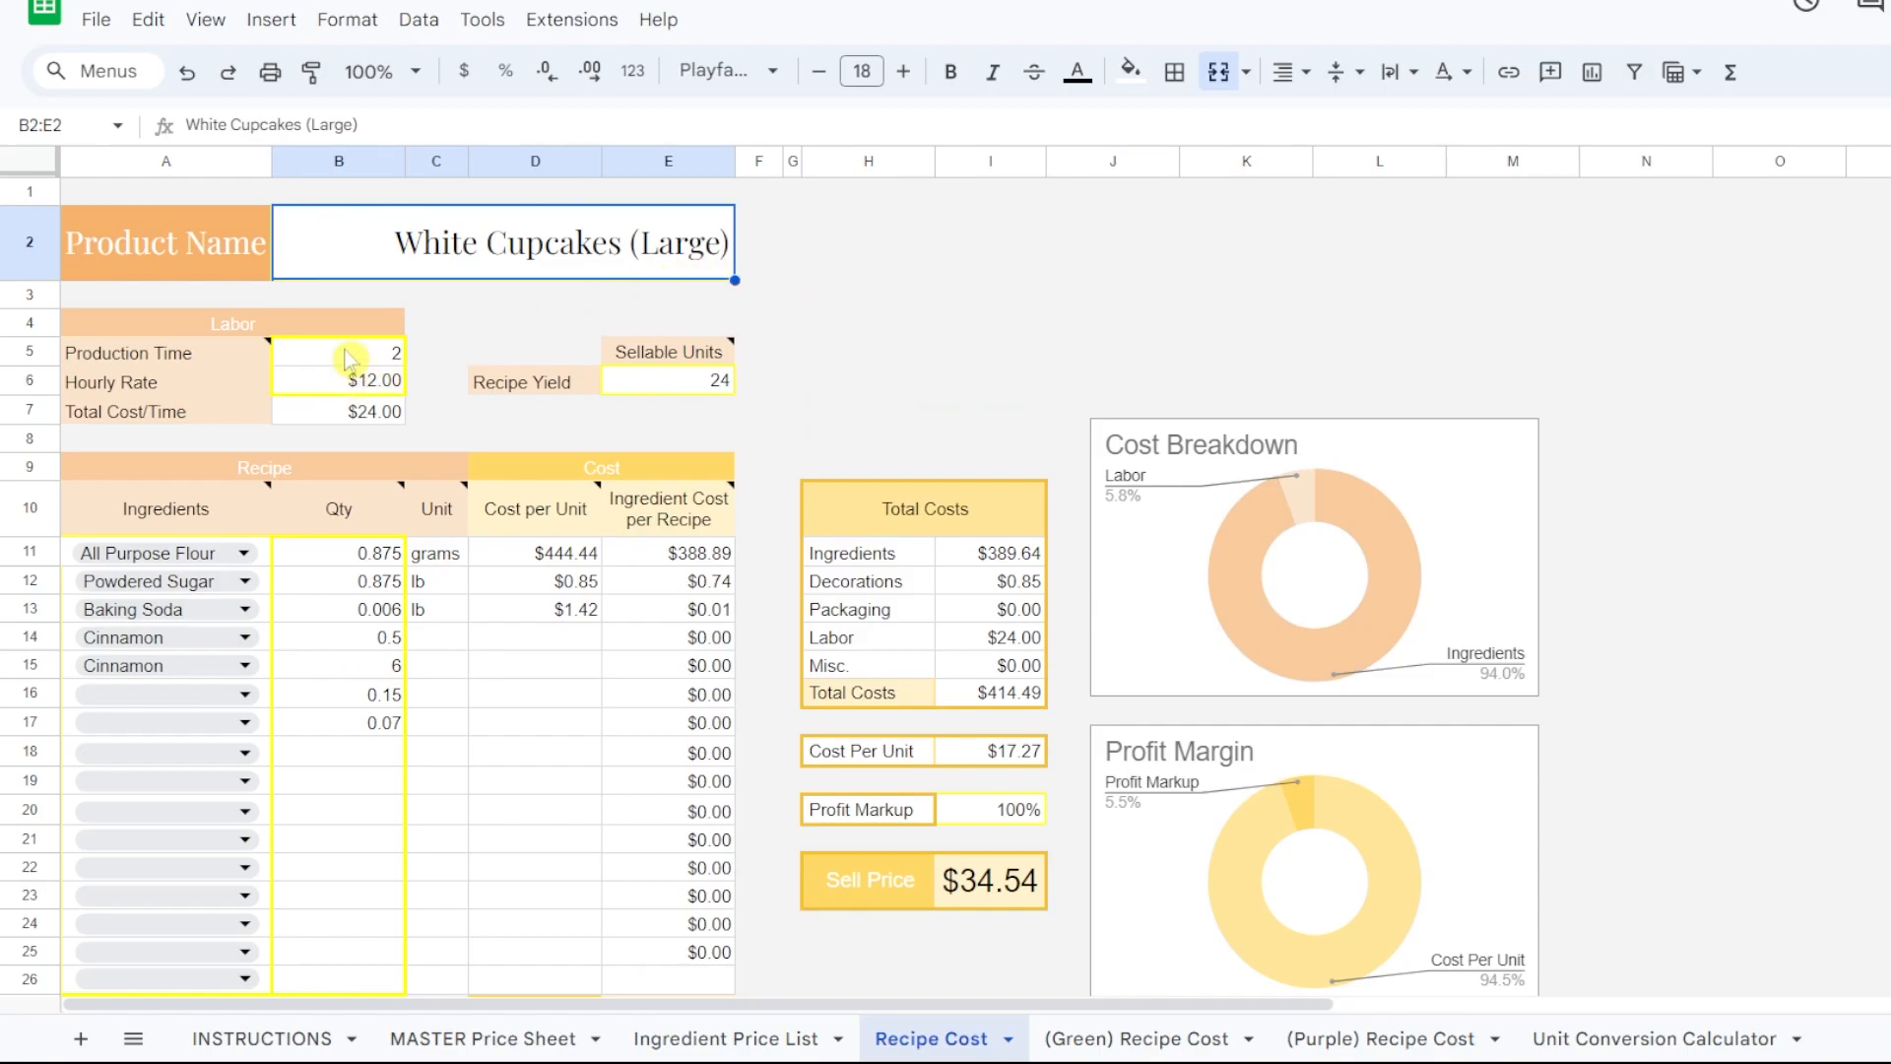
left_click_drag(319, 360, 309, 387)
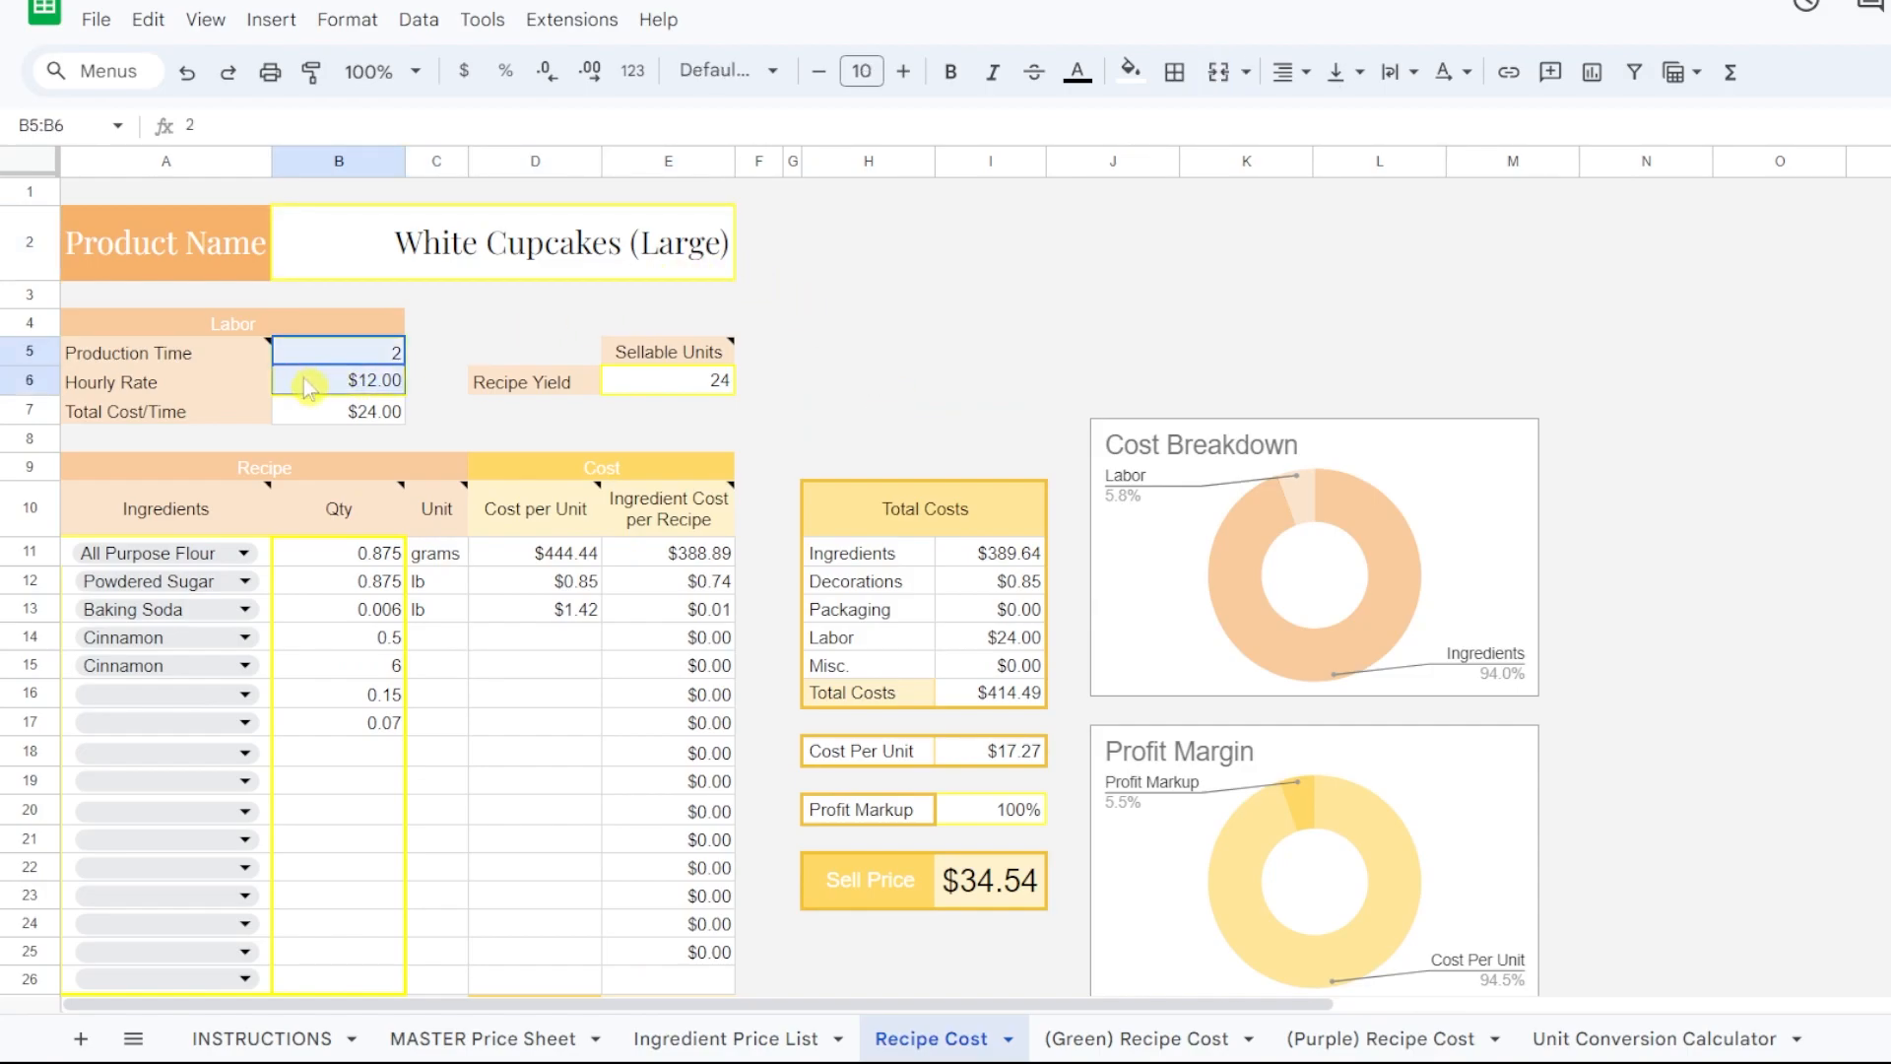
left_click(391, 257)
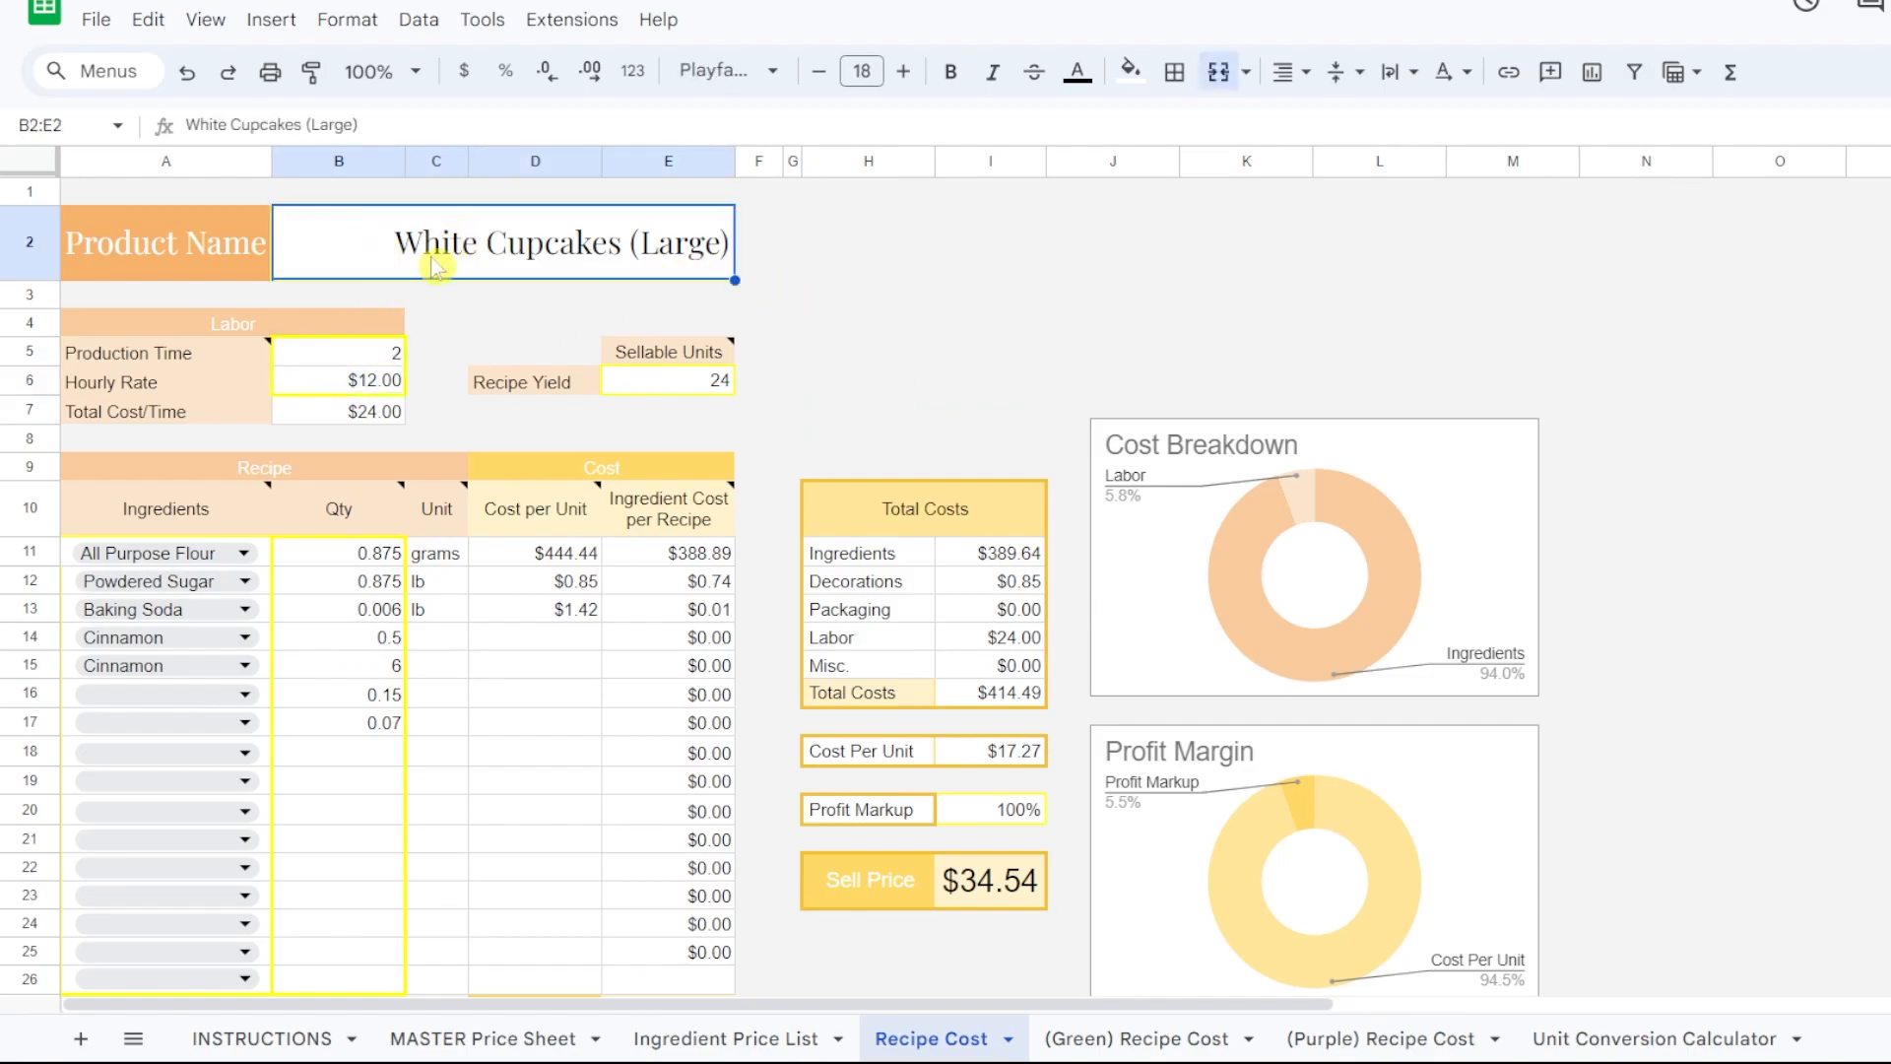
left_click_drag(340, 354, 337, 392)
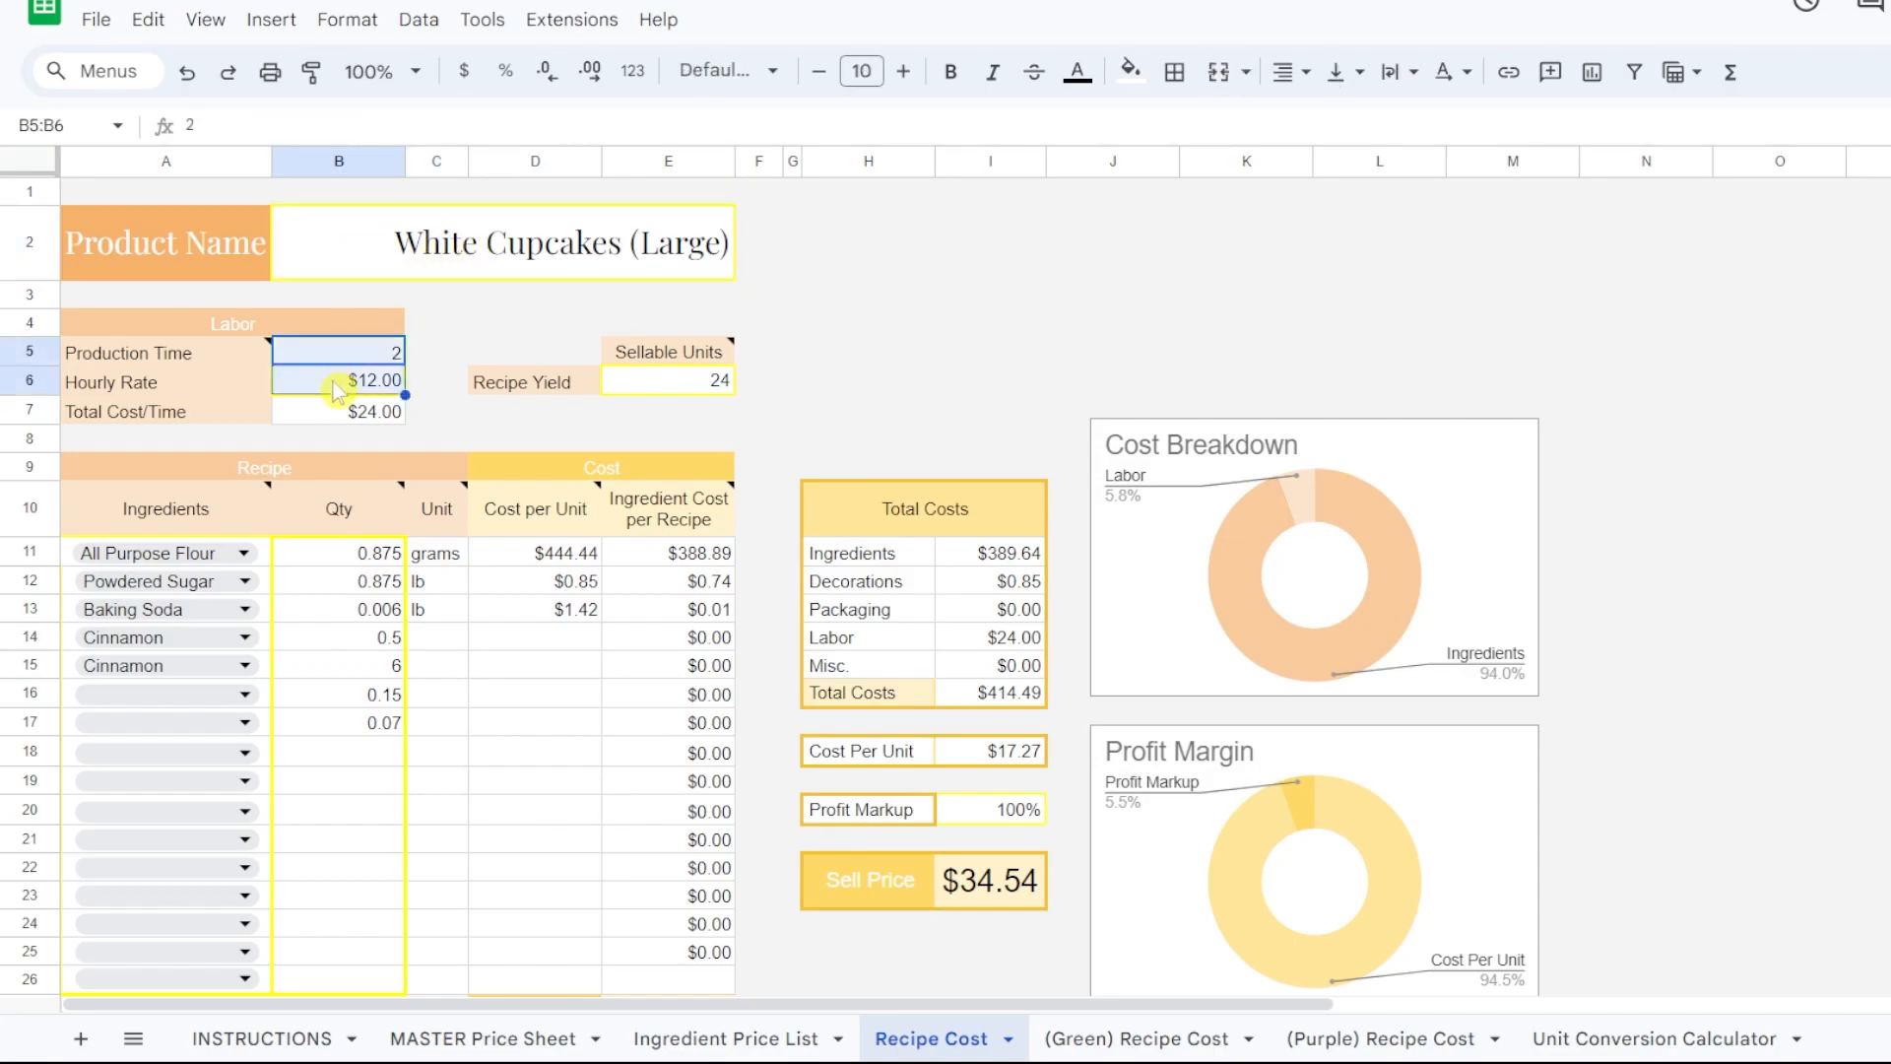
- Examine the Recipe section's ingredient choices, quantities and cost per unit values
left_click(401, 471)
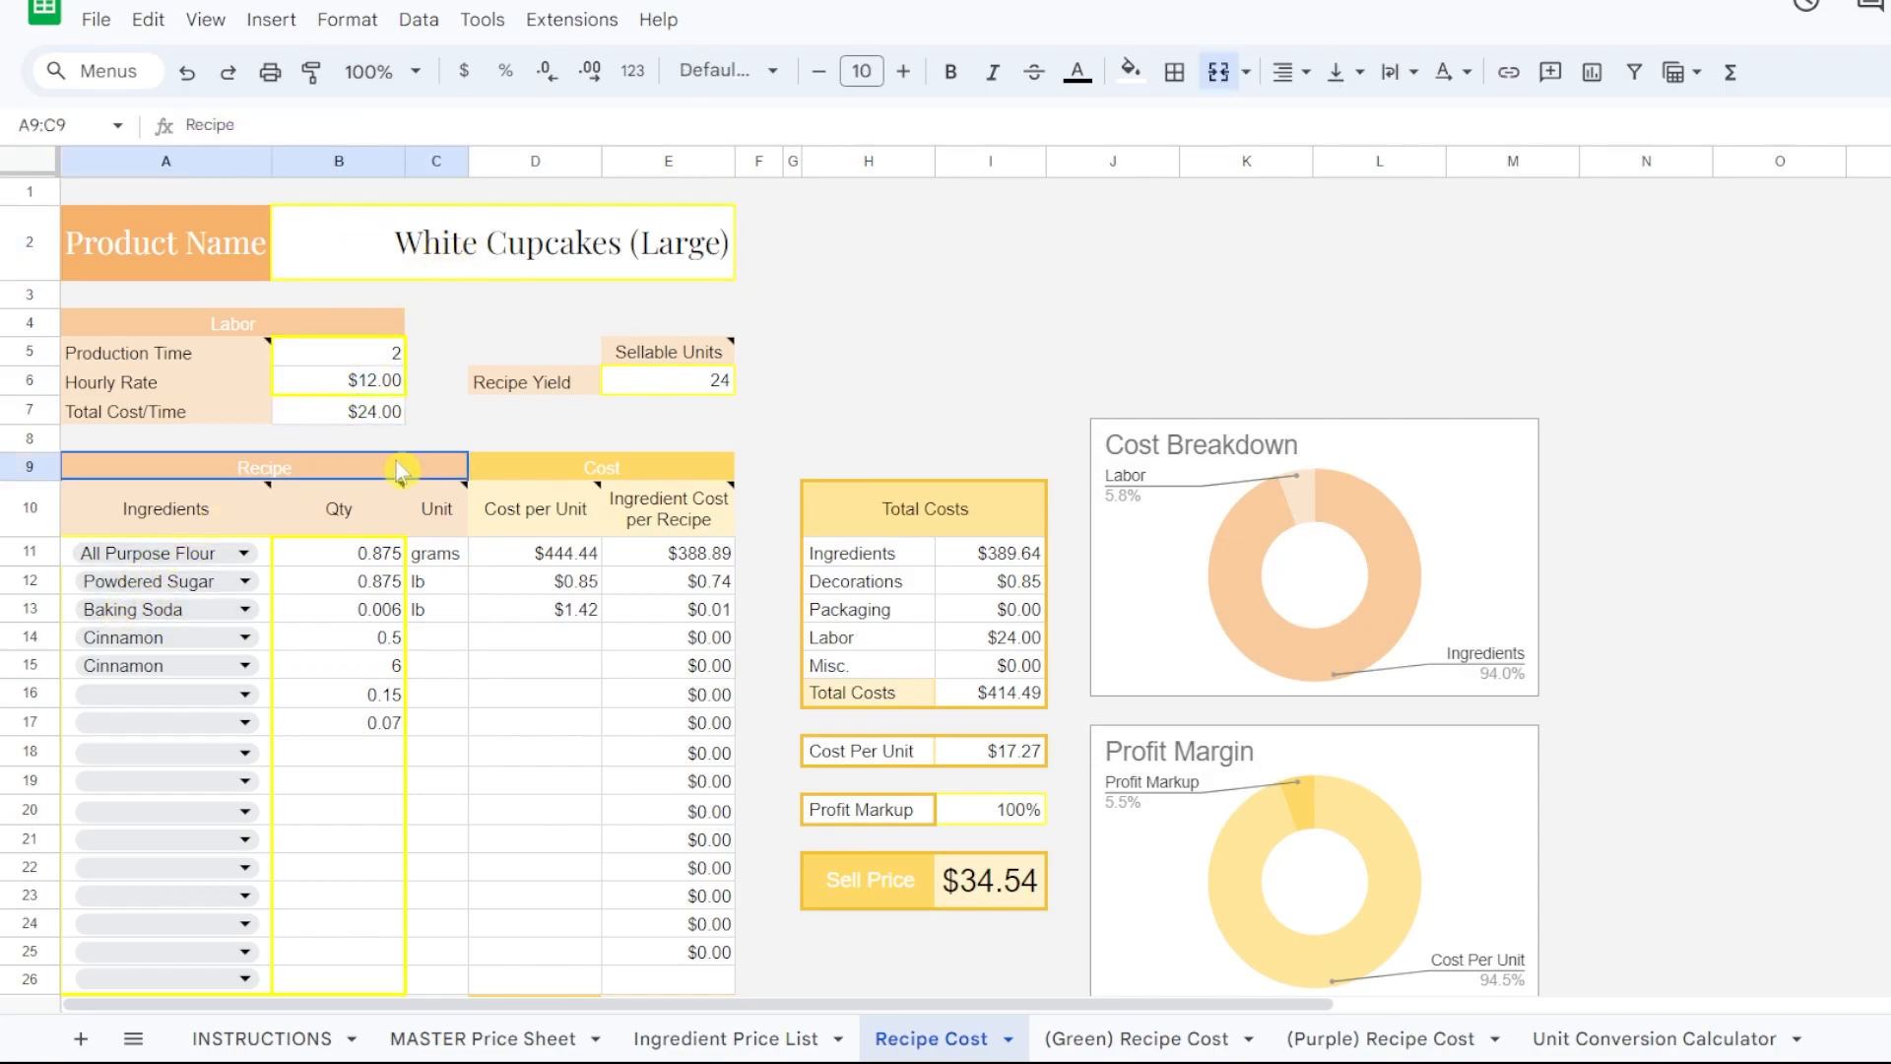
double_click(198, 693)
left_click(327, 679)
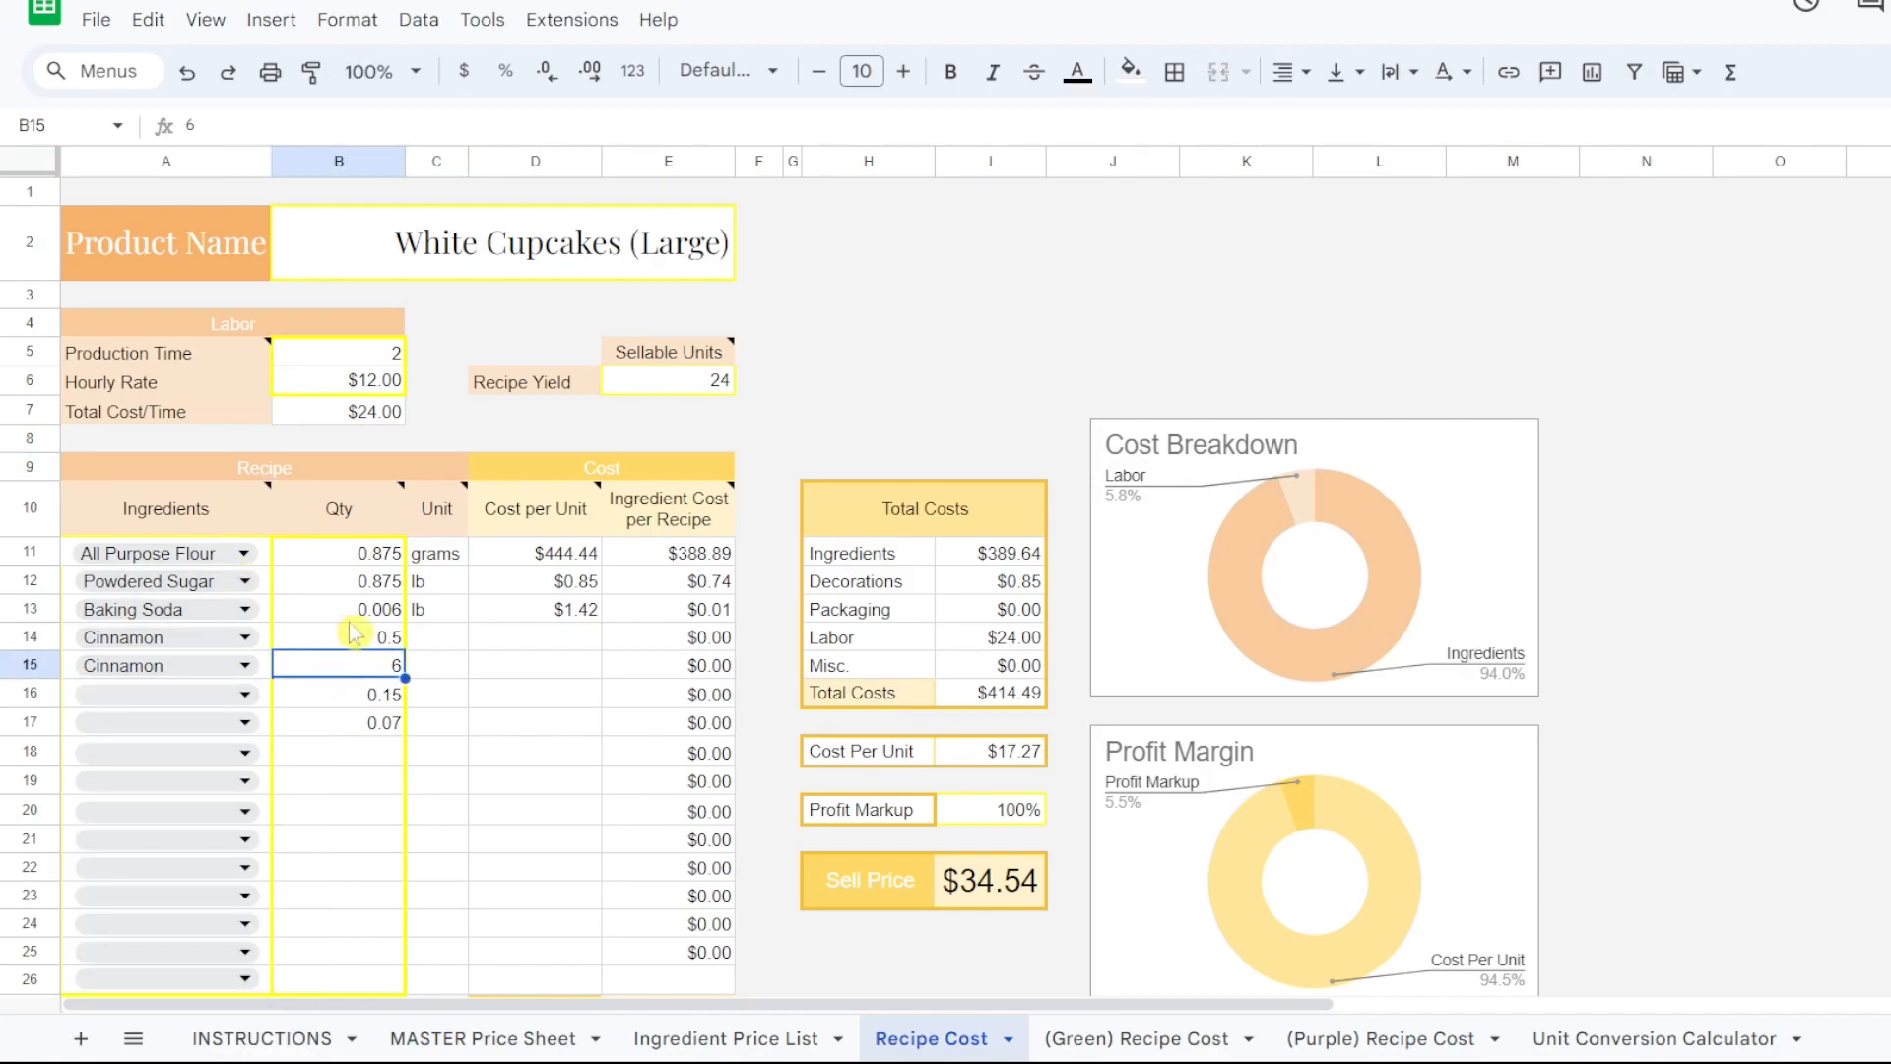
left_click_drag(352, 560, 308, 899)
left_click(335, 839)
scroll(335, 775, "down", 3)
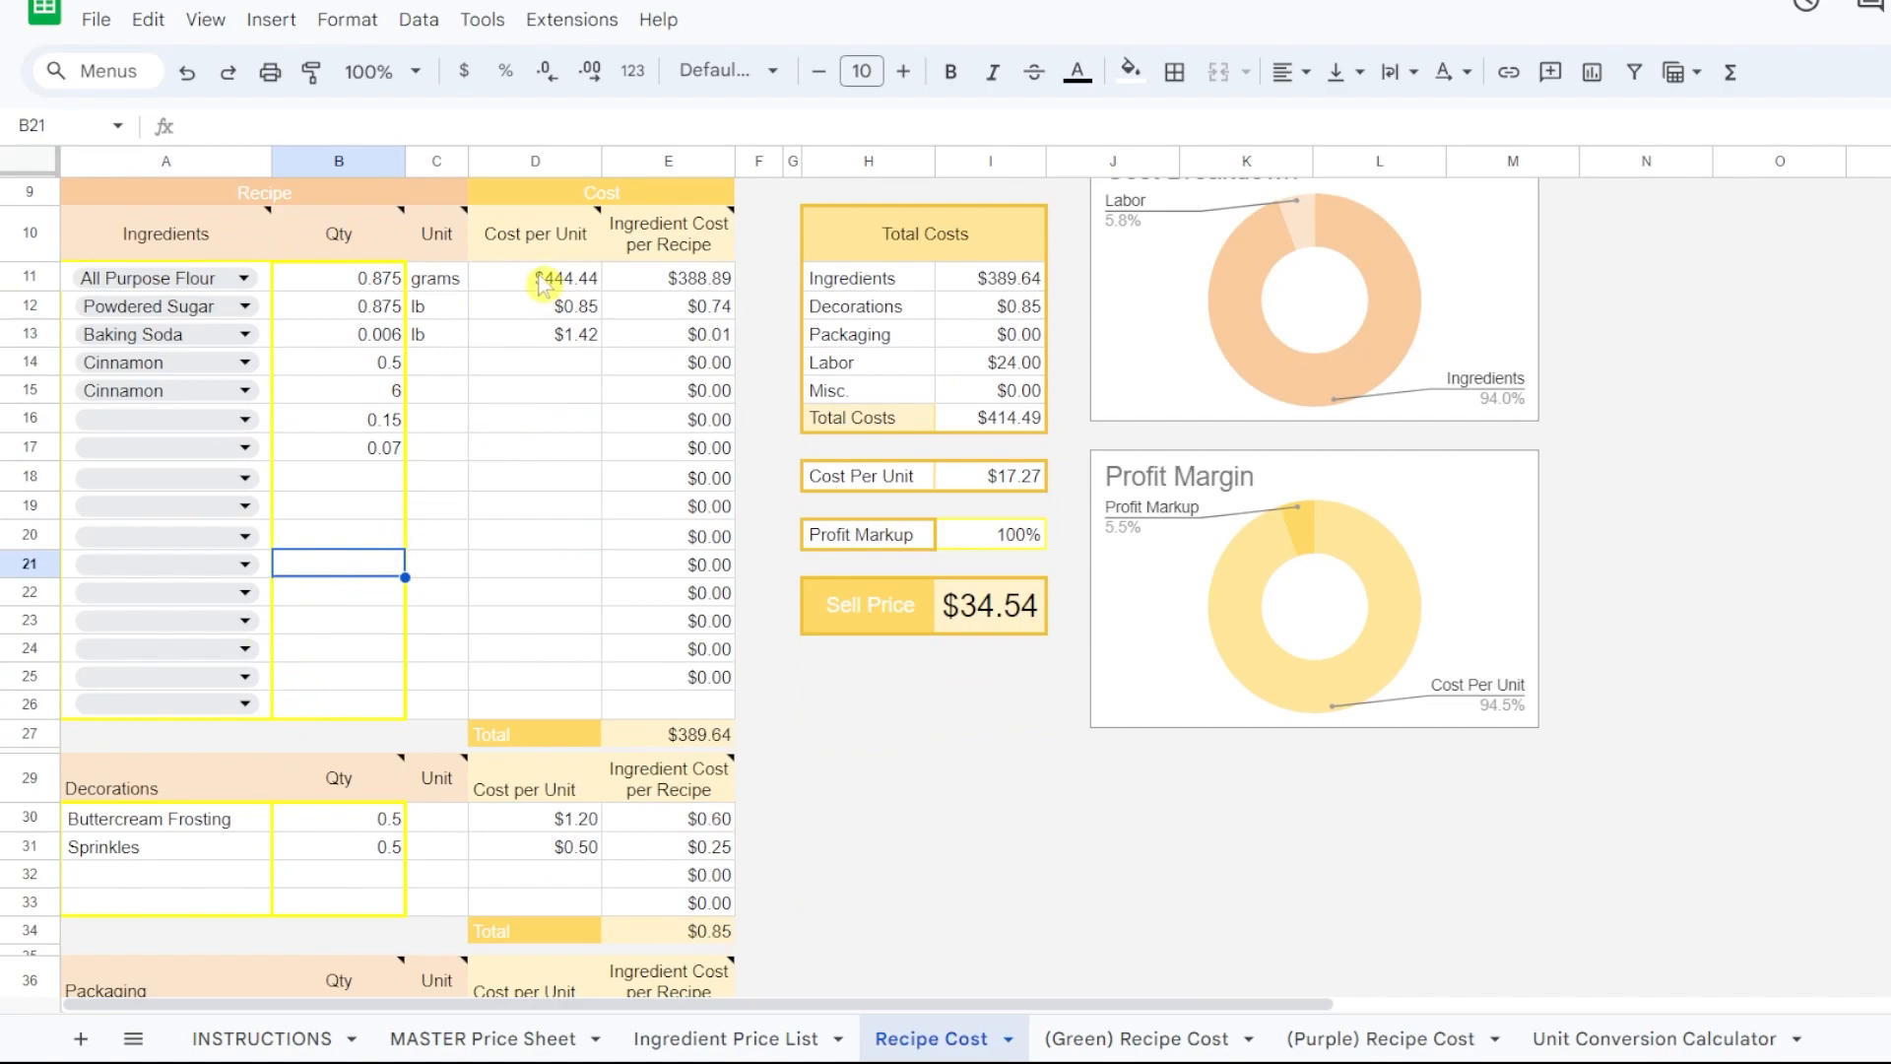
left_click(542, 284)
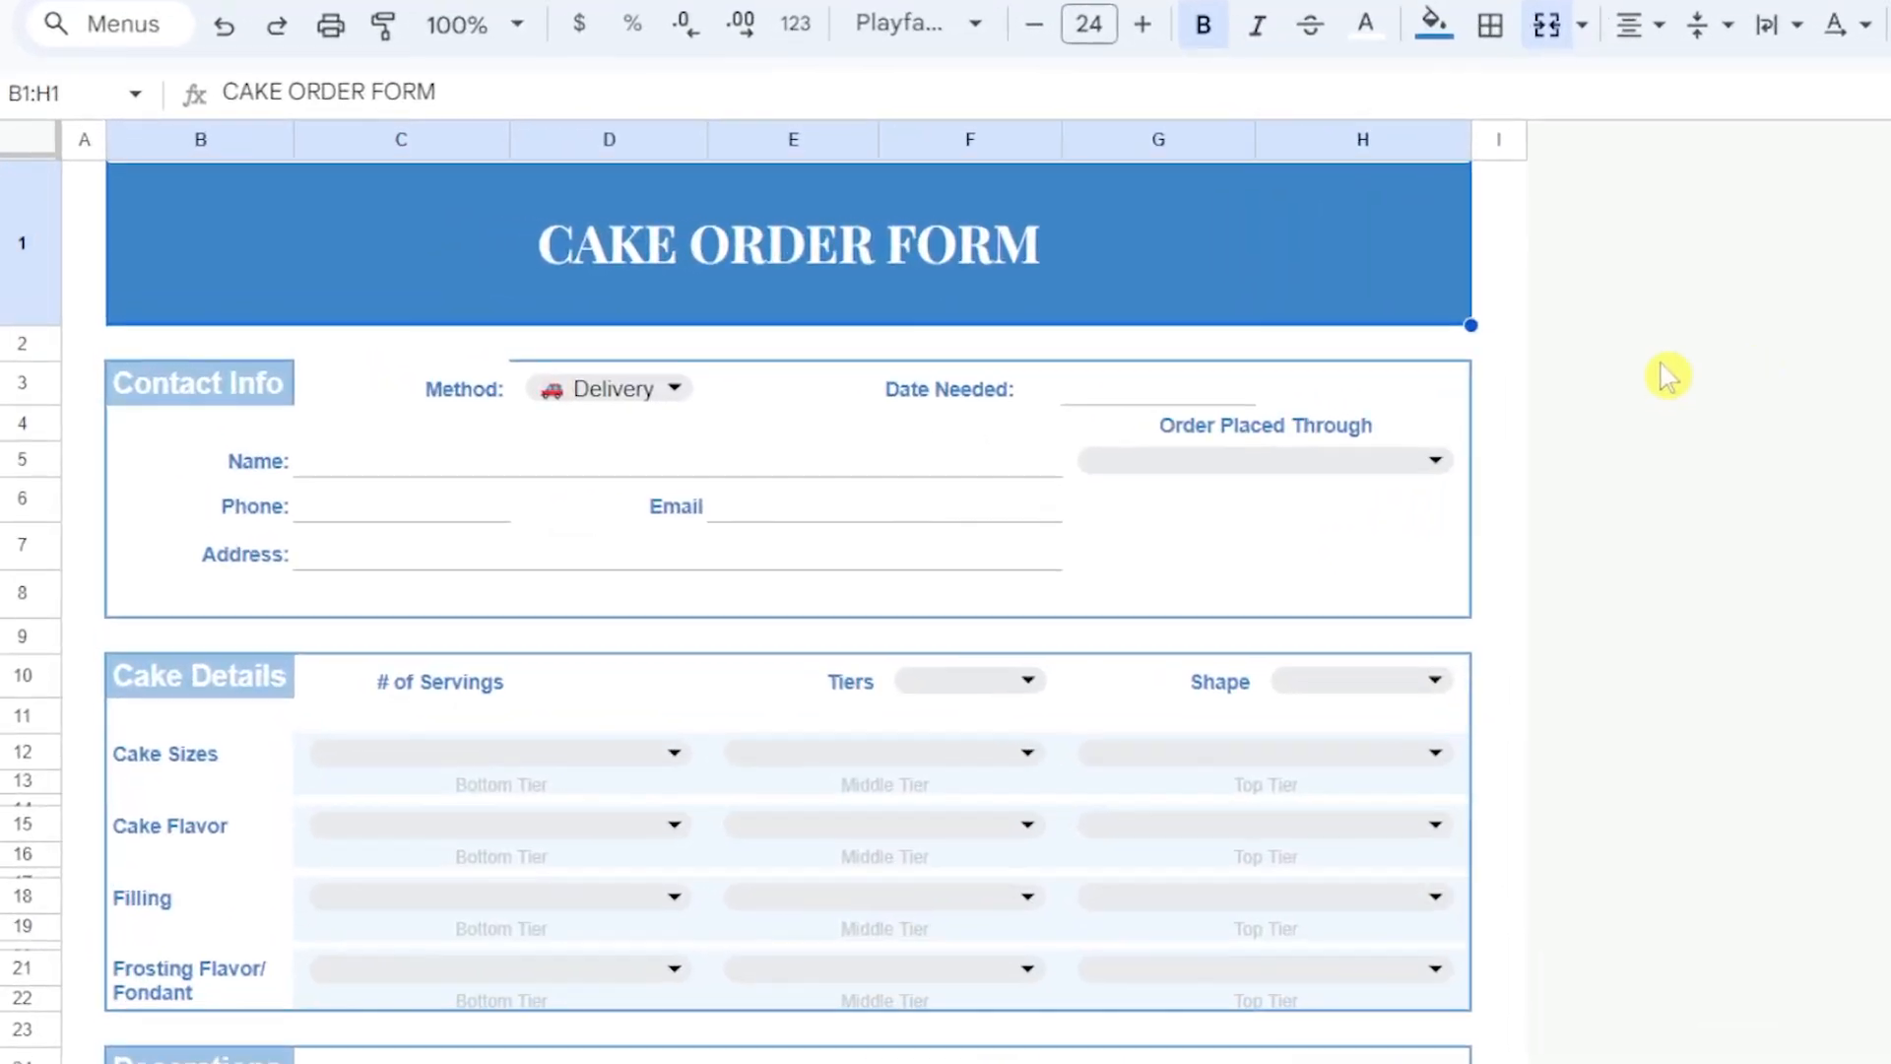
- Fill in the customer's name, phone number and e-mail, and mark the order as placed In Person
left_click(358, 472)
type("Brittany")
key("Return")
type("90")
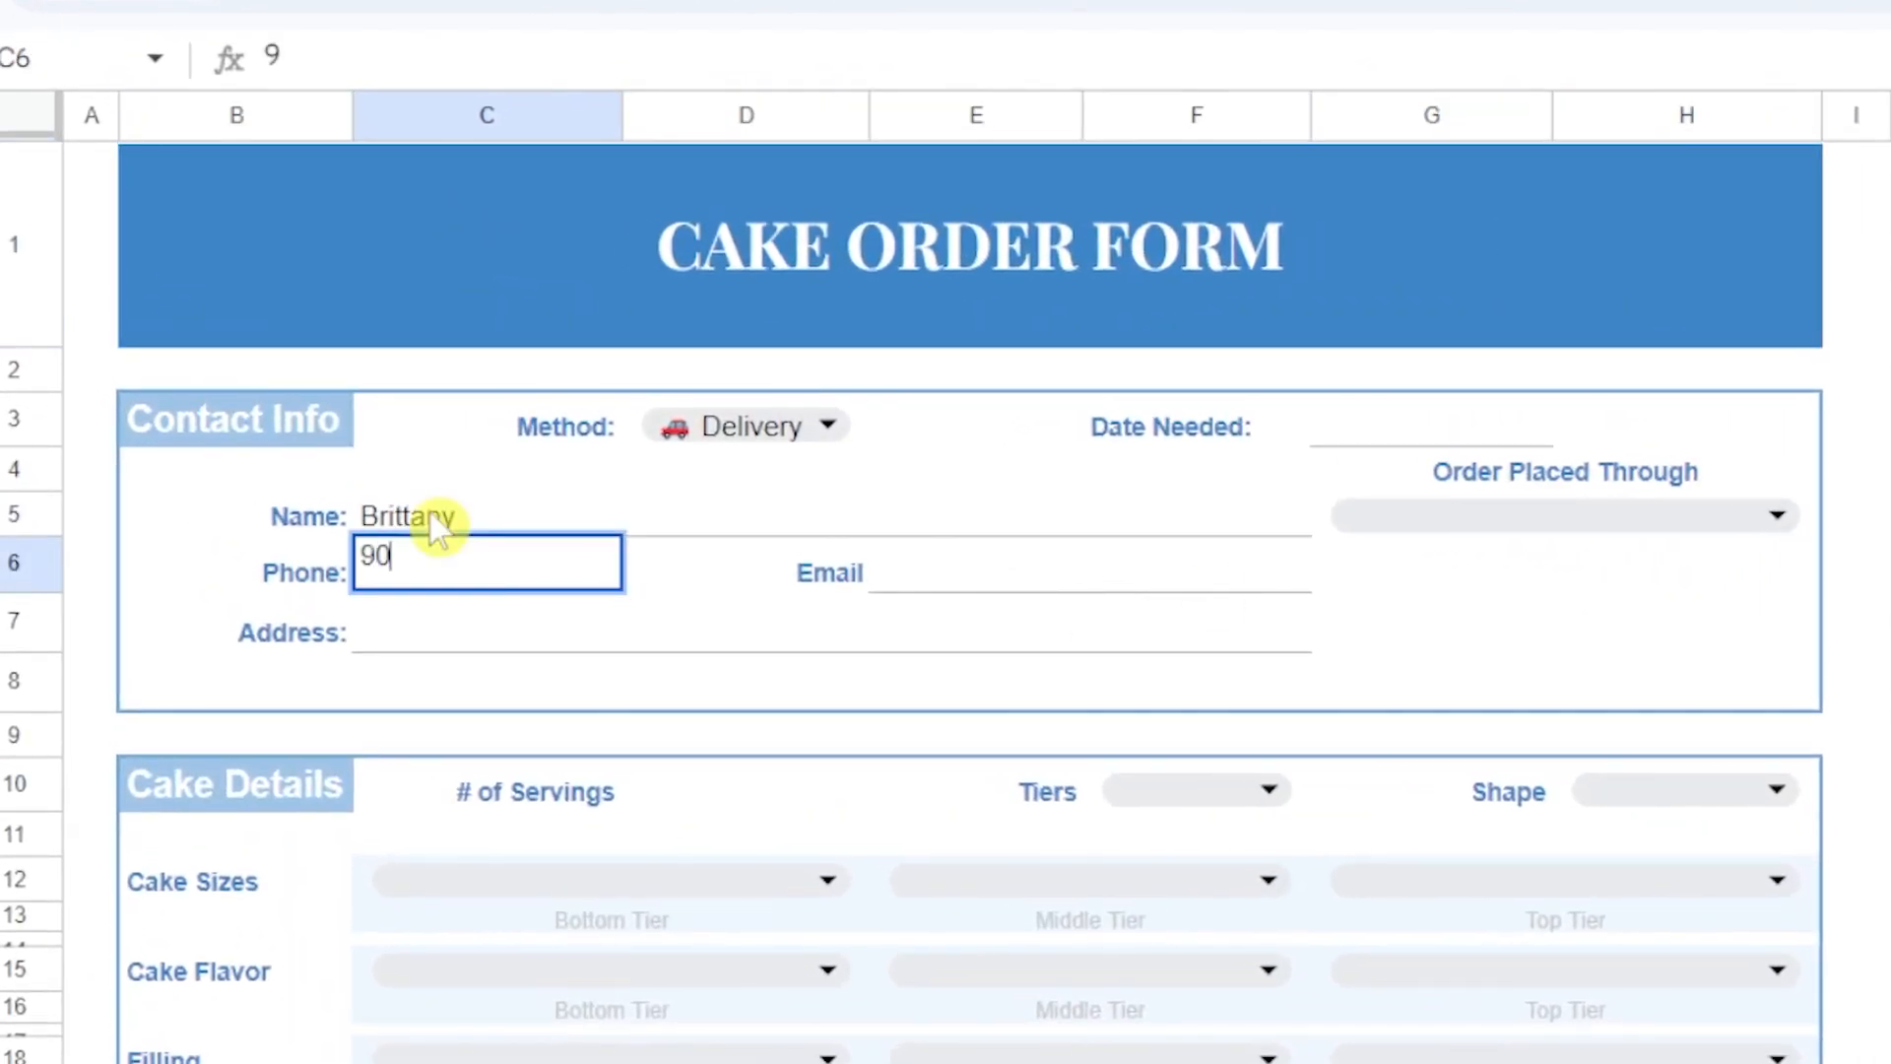
type("5-6789")
key("Tab")
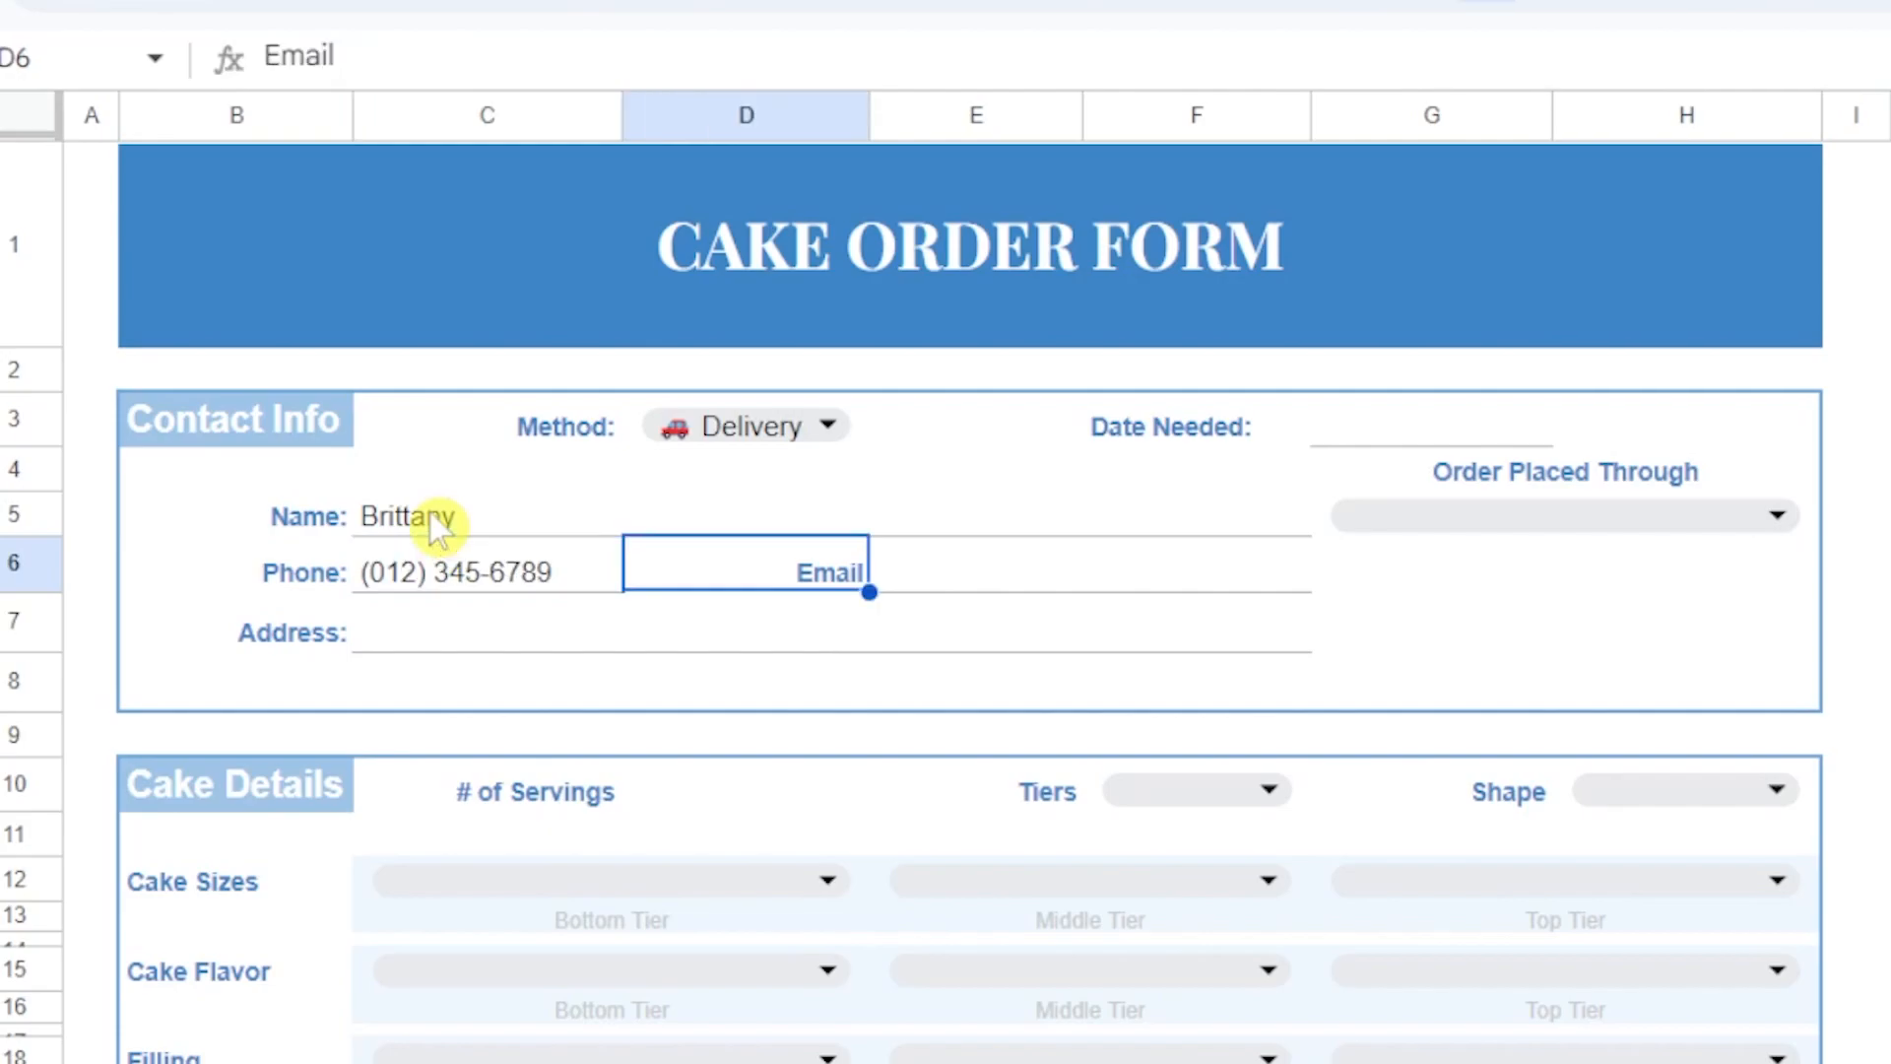
key("Tab")
type("email@address.com")
left_click(1412, 507)
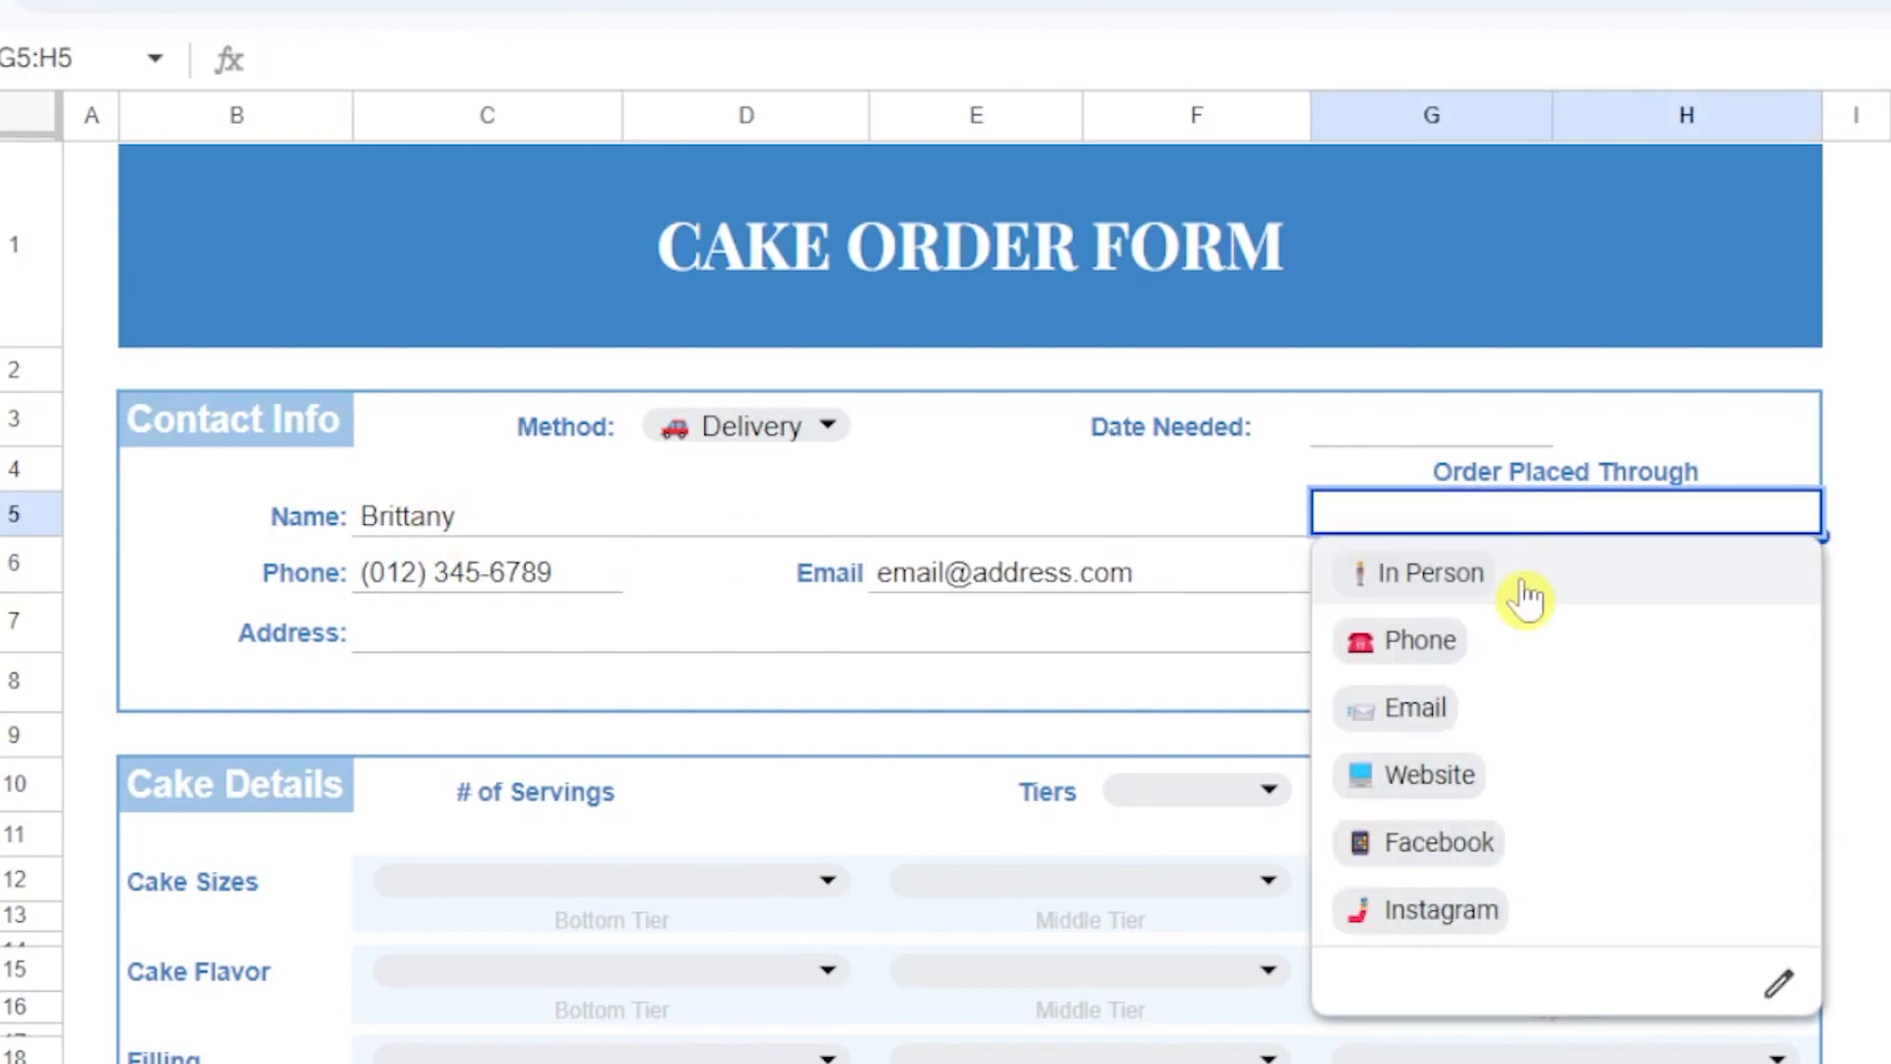
left_click(1527, 594)
- In Cake Details, enter 25 servings, 2 tiers and a Round shape
scroll(709, 453, "down", 3)
left_click(711, 454)
type("25")
left_click(1231, 439)
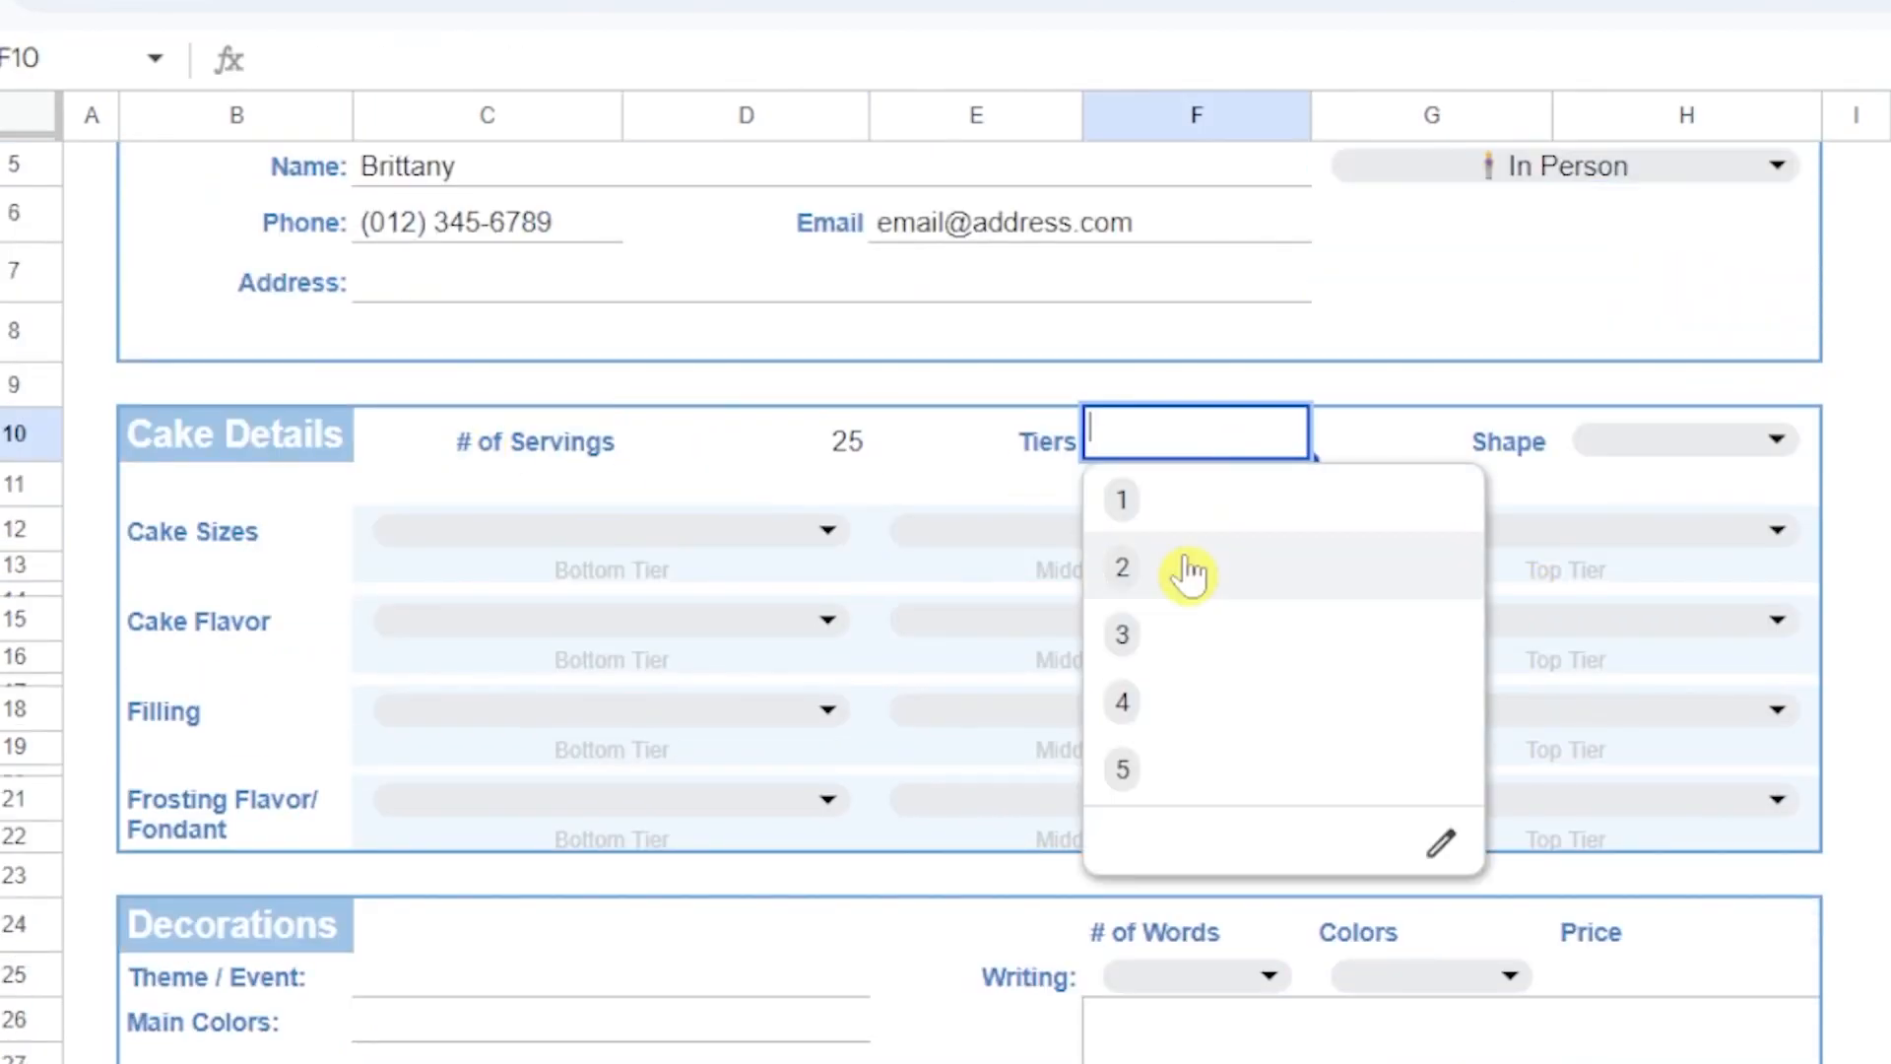
left_click(1195, 570)
left_click(1679, 439)
left_click(1616, 498)
- Set the cake sizes to 6" for the bottom tier and 4" for the top tier
left_click(815, 530)
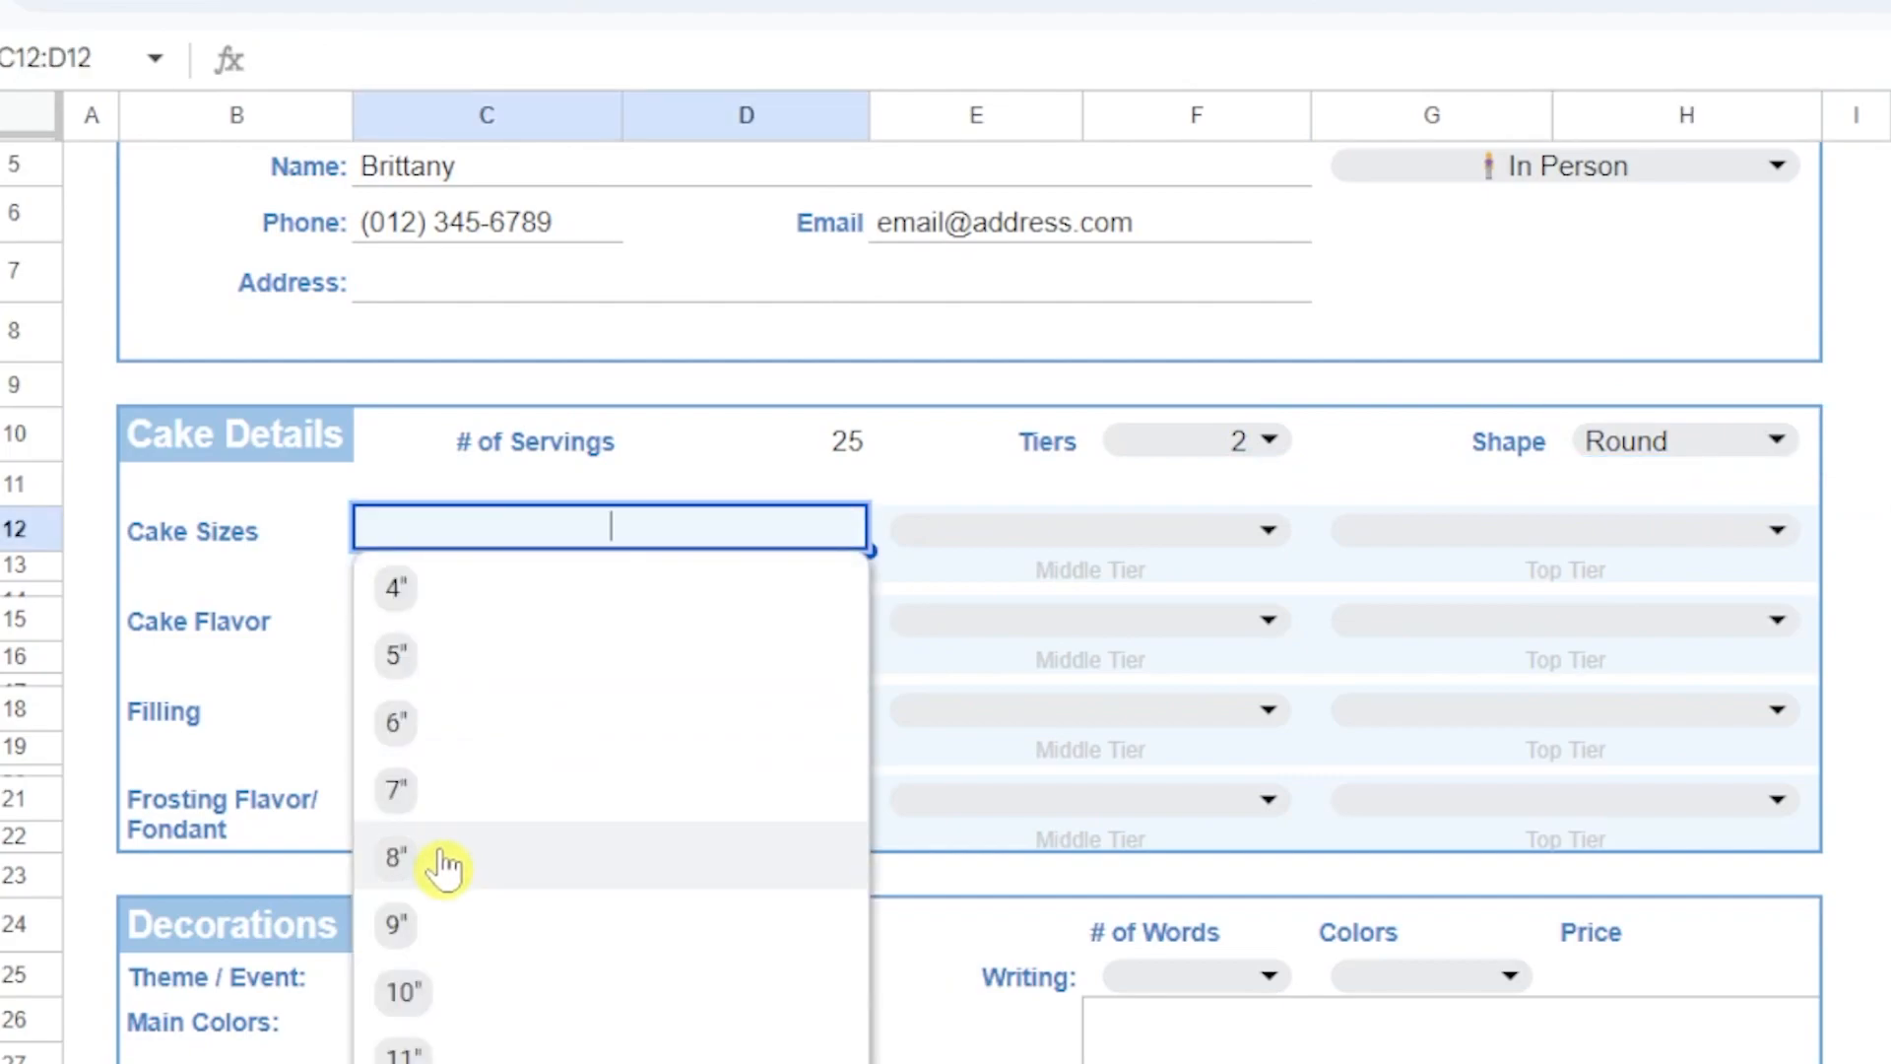
left_click(423, 722)
left_click(1083, 530)
left_click(1565, 530)
left_click(1379, 587)
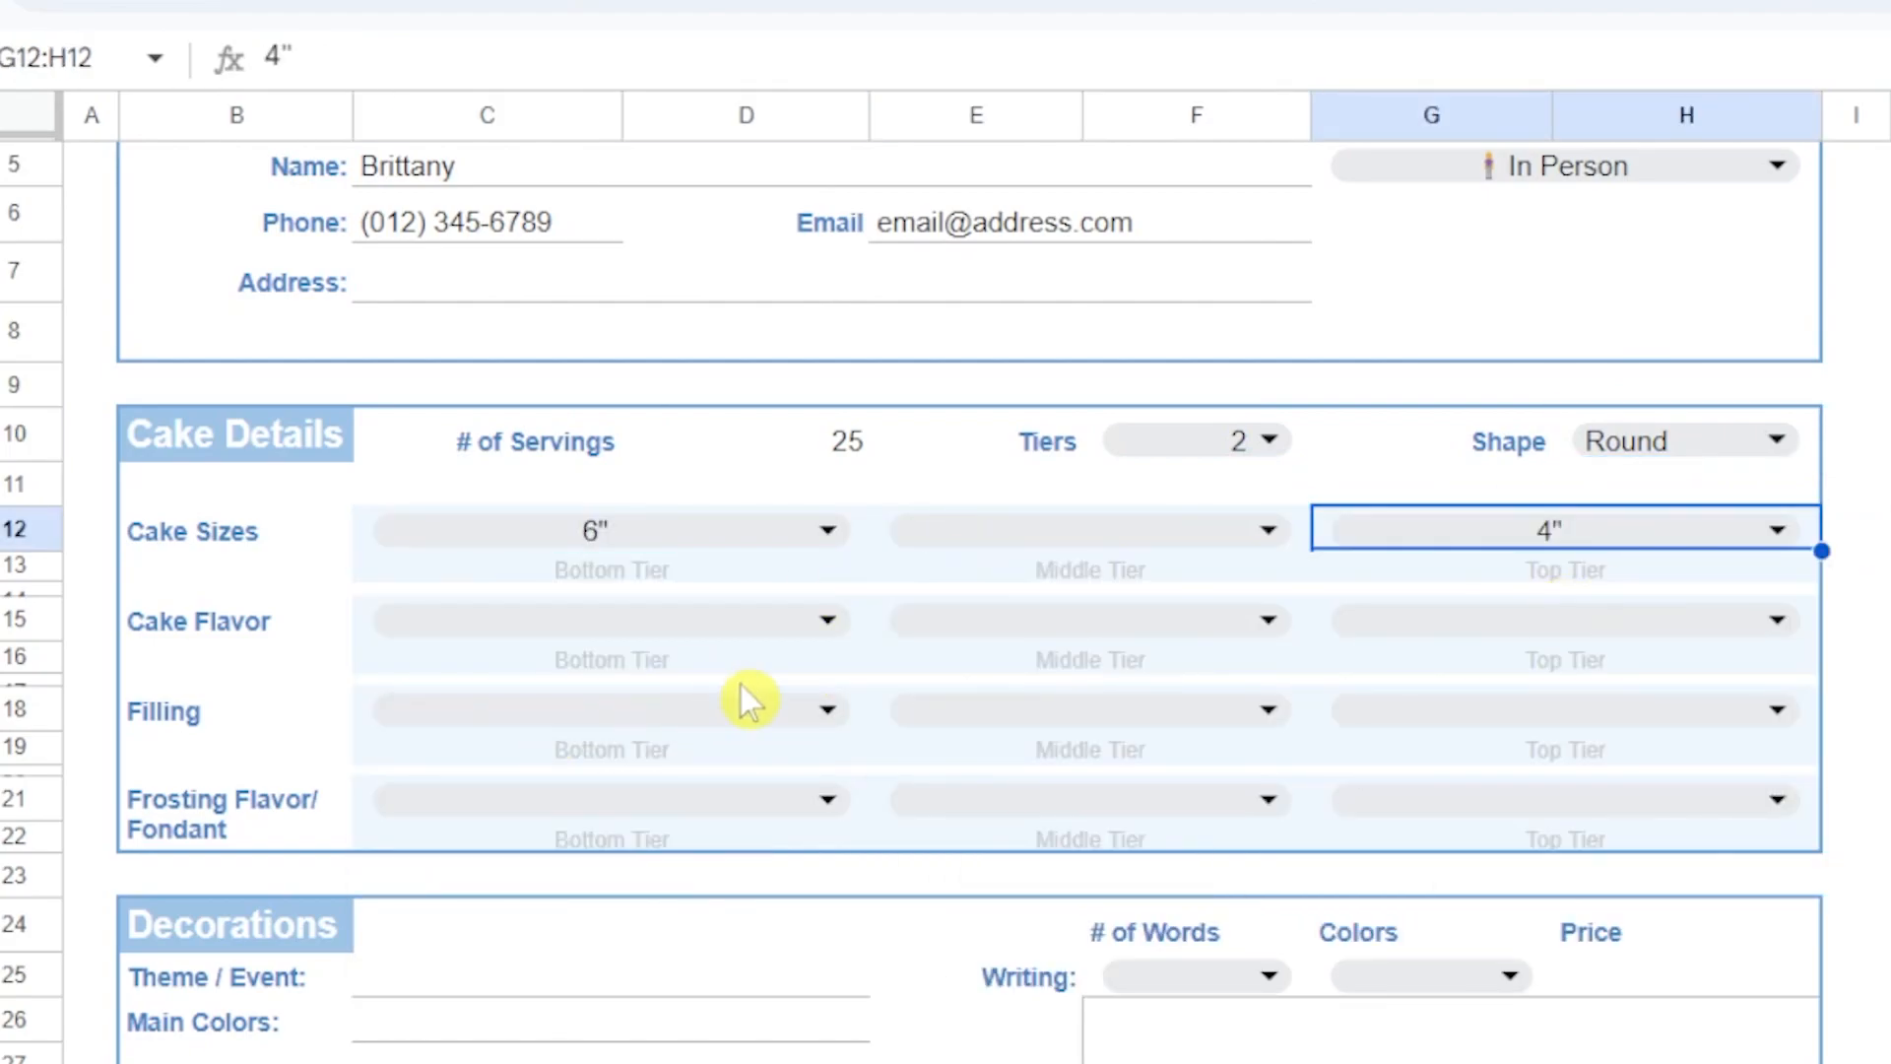
- Choose Chocolate as the bottom tier's flavor and Funfetti as the top tier's flavor
left_click(749, 620)
left_click(576, 746)
left_click(1428, 620)
left_click(1418, 1009)
left_click(650, 709)
key("Escape")
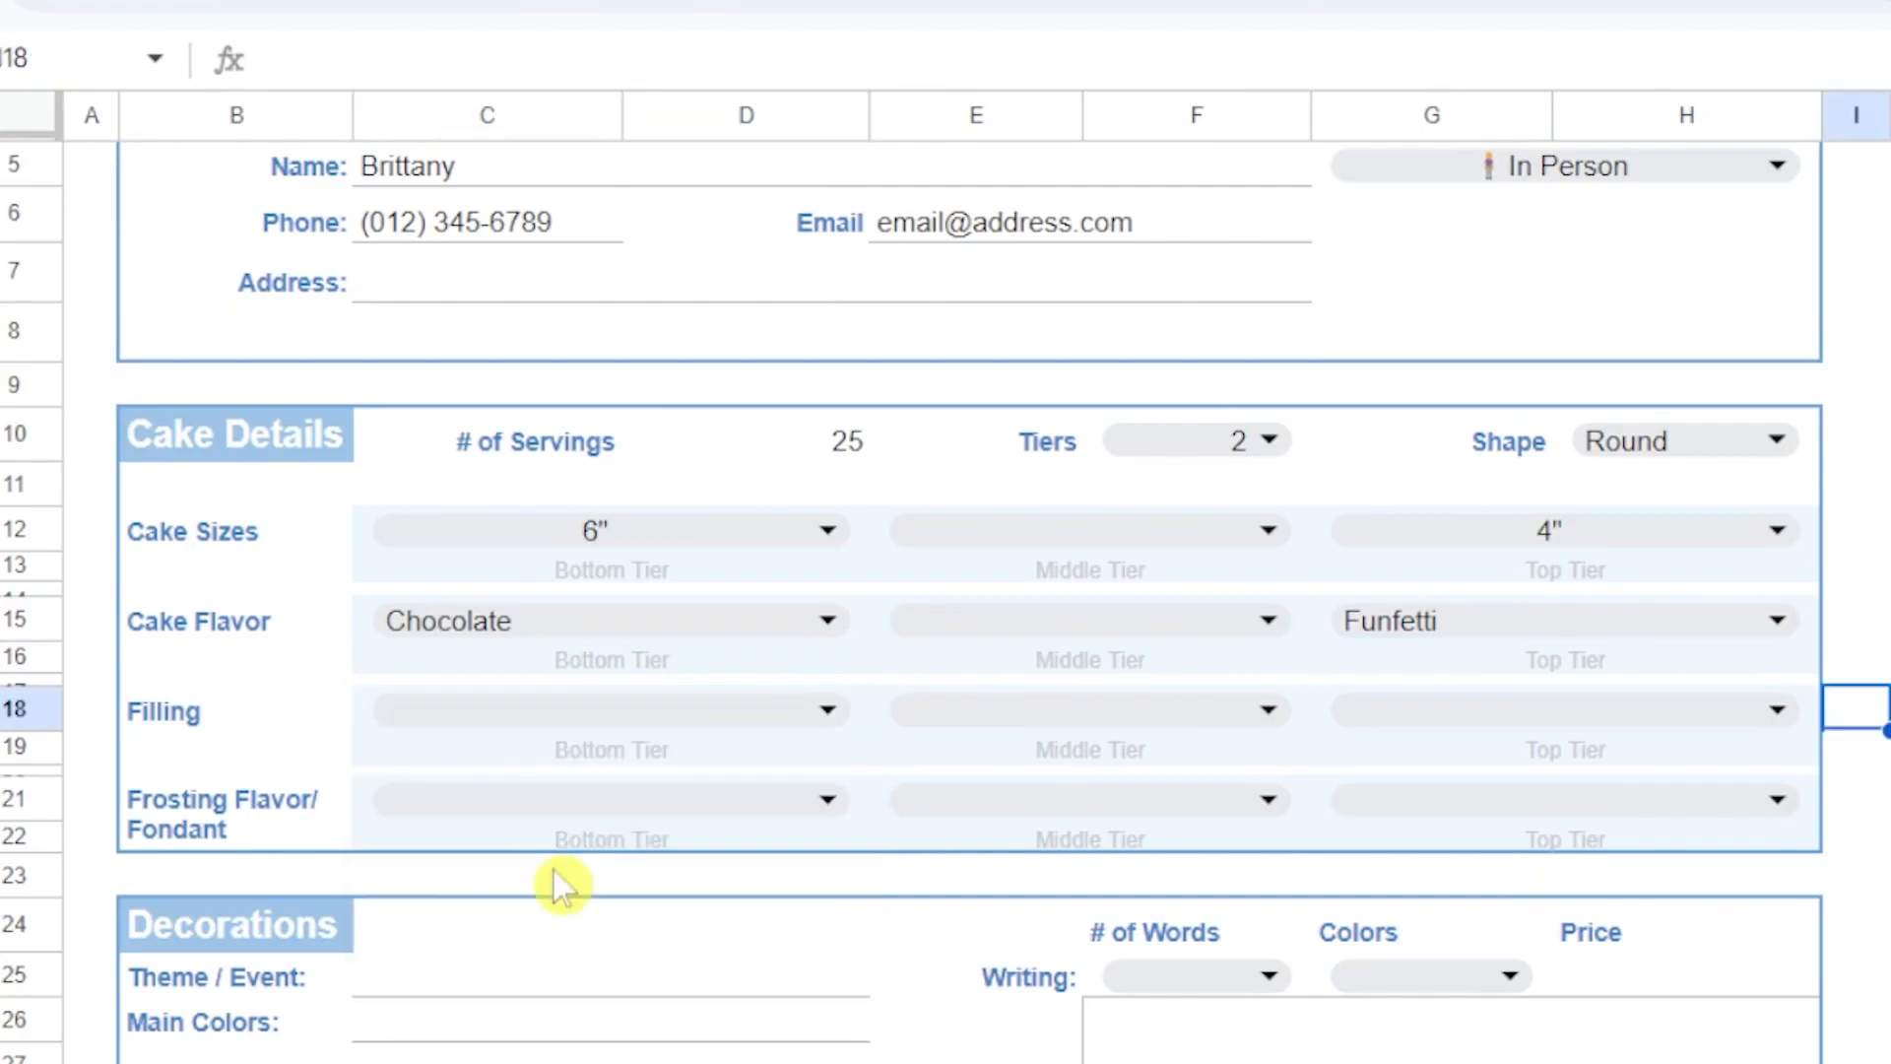
- Enter Pink as the main color in the Decorations section
scroll(764, 760, "down", 5)
left_click(426, 581)
type("Pink")
key("Return")
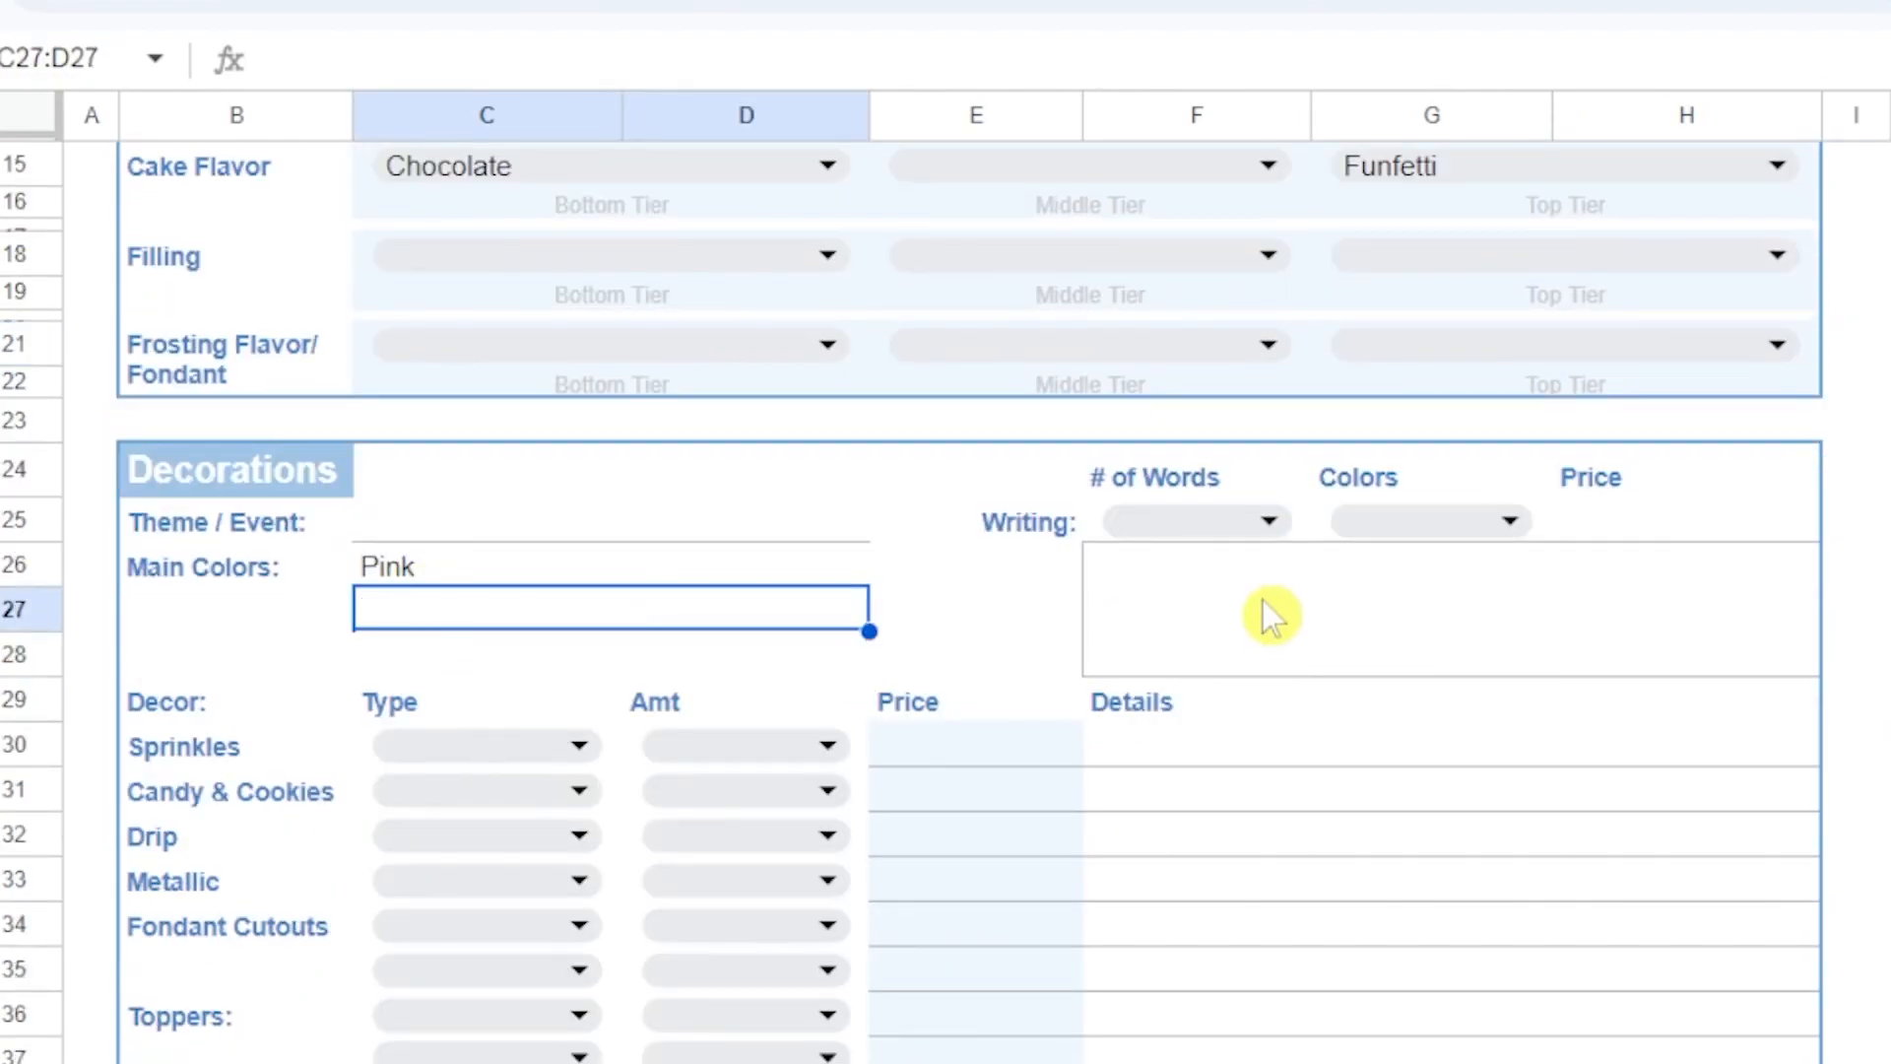
- Set the cake writing to 4 Words in One Color and enter a Happy Birthday message with the recipient's name
left_click(1267, 521)
left_click(1182, 779)
left_click(1215, 606)
type("Happy Birthday Caroline")
left_click(1463, 522)
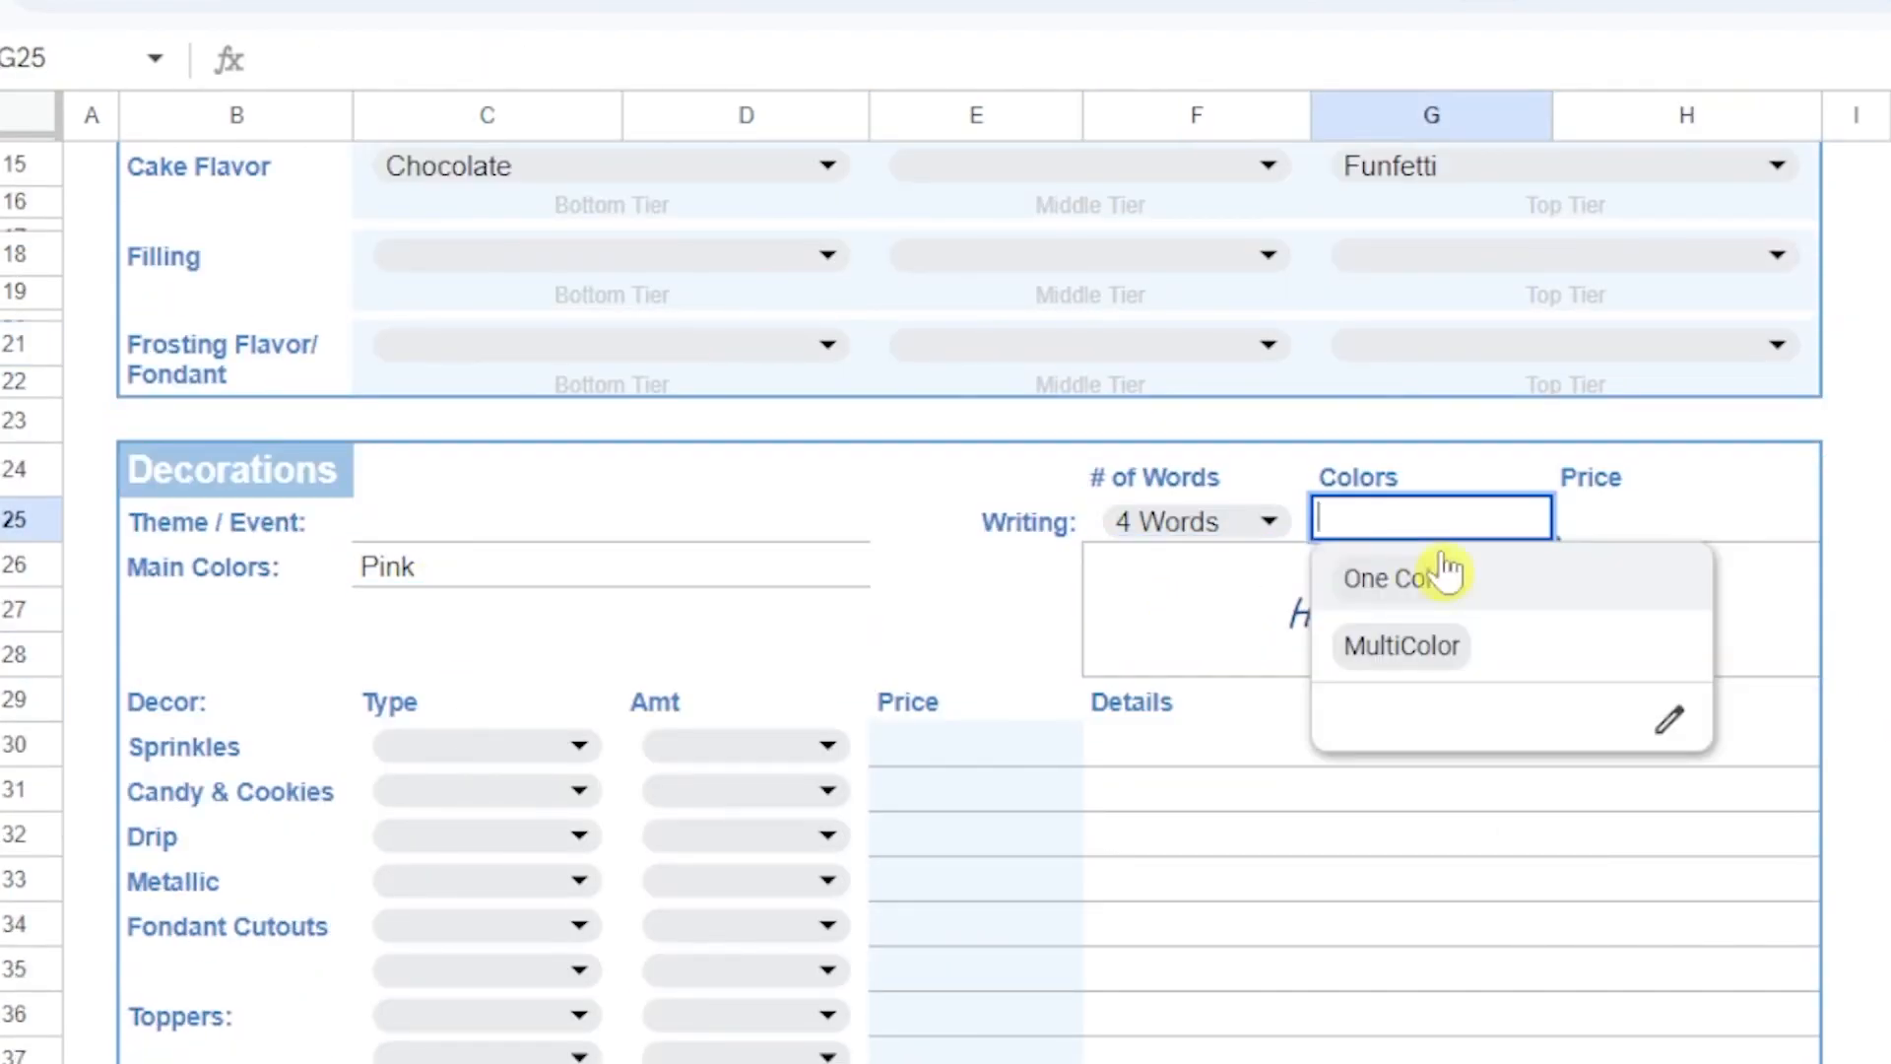
left_click(1445, 571)
- Set the Sprinkles decor to Premium with the Borders / Accent amount and the details Pink Jimmies
left_click(578, 746)
left_click(522, 802)
left_click(580, 745)
left_click(522, 870)
left_click(825, 745)
left_click(737, 809)
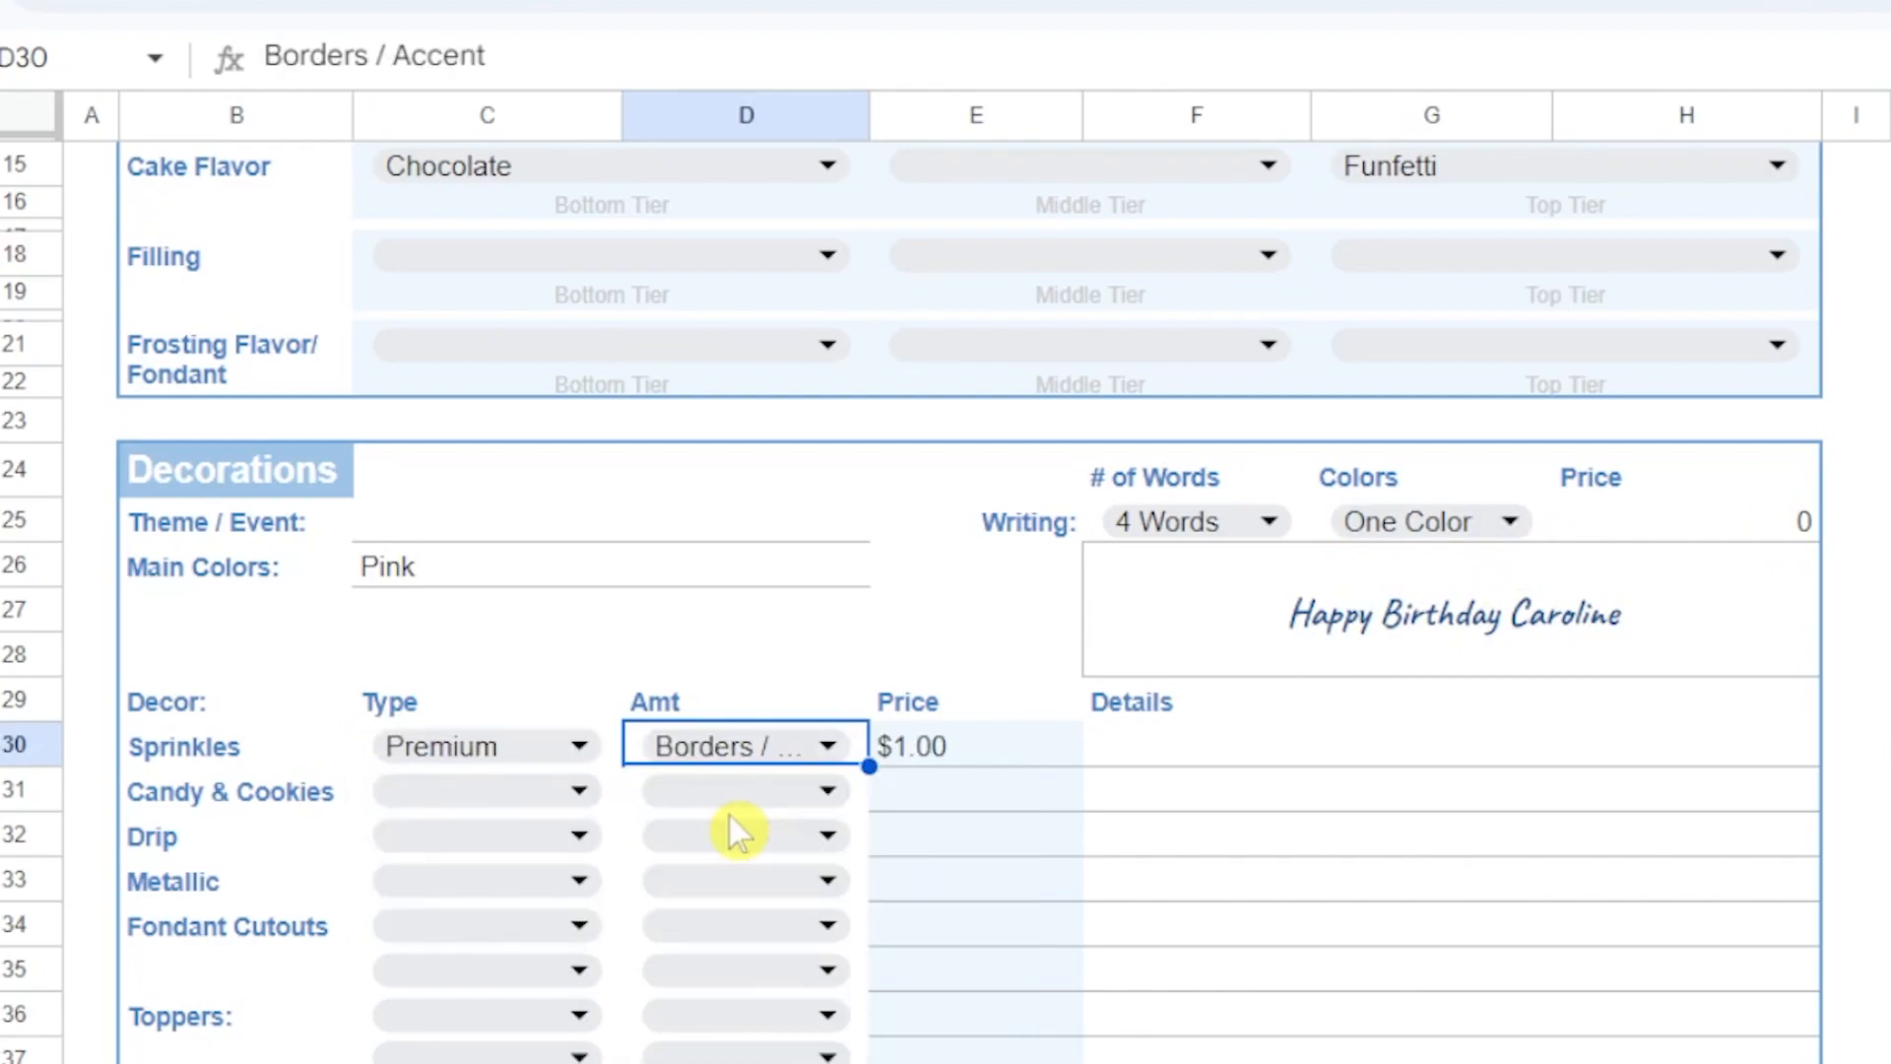
left_click(1178, 746)
type("Pink Jimmies")
- Set Candy & Cookies to Crushed over 1/4 Cake with the details Oreos around bottom
left_click(579, 790)
left_click(522, 848)
left_click(826, 790)
left_click(719, 912)
left_click(1177, 808)
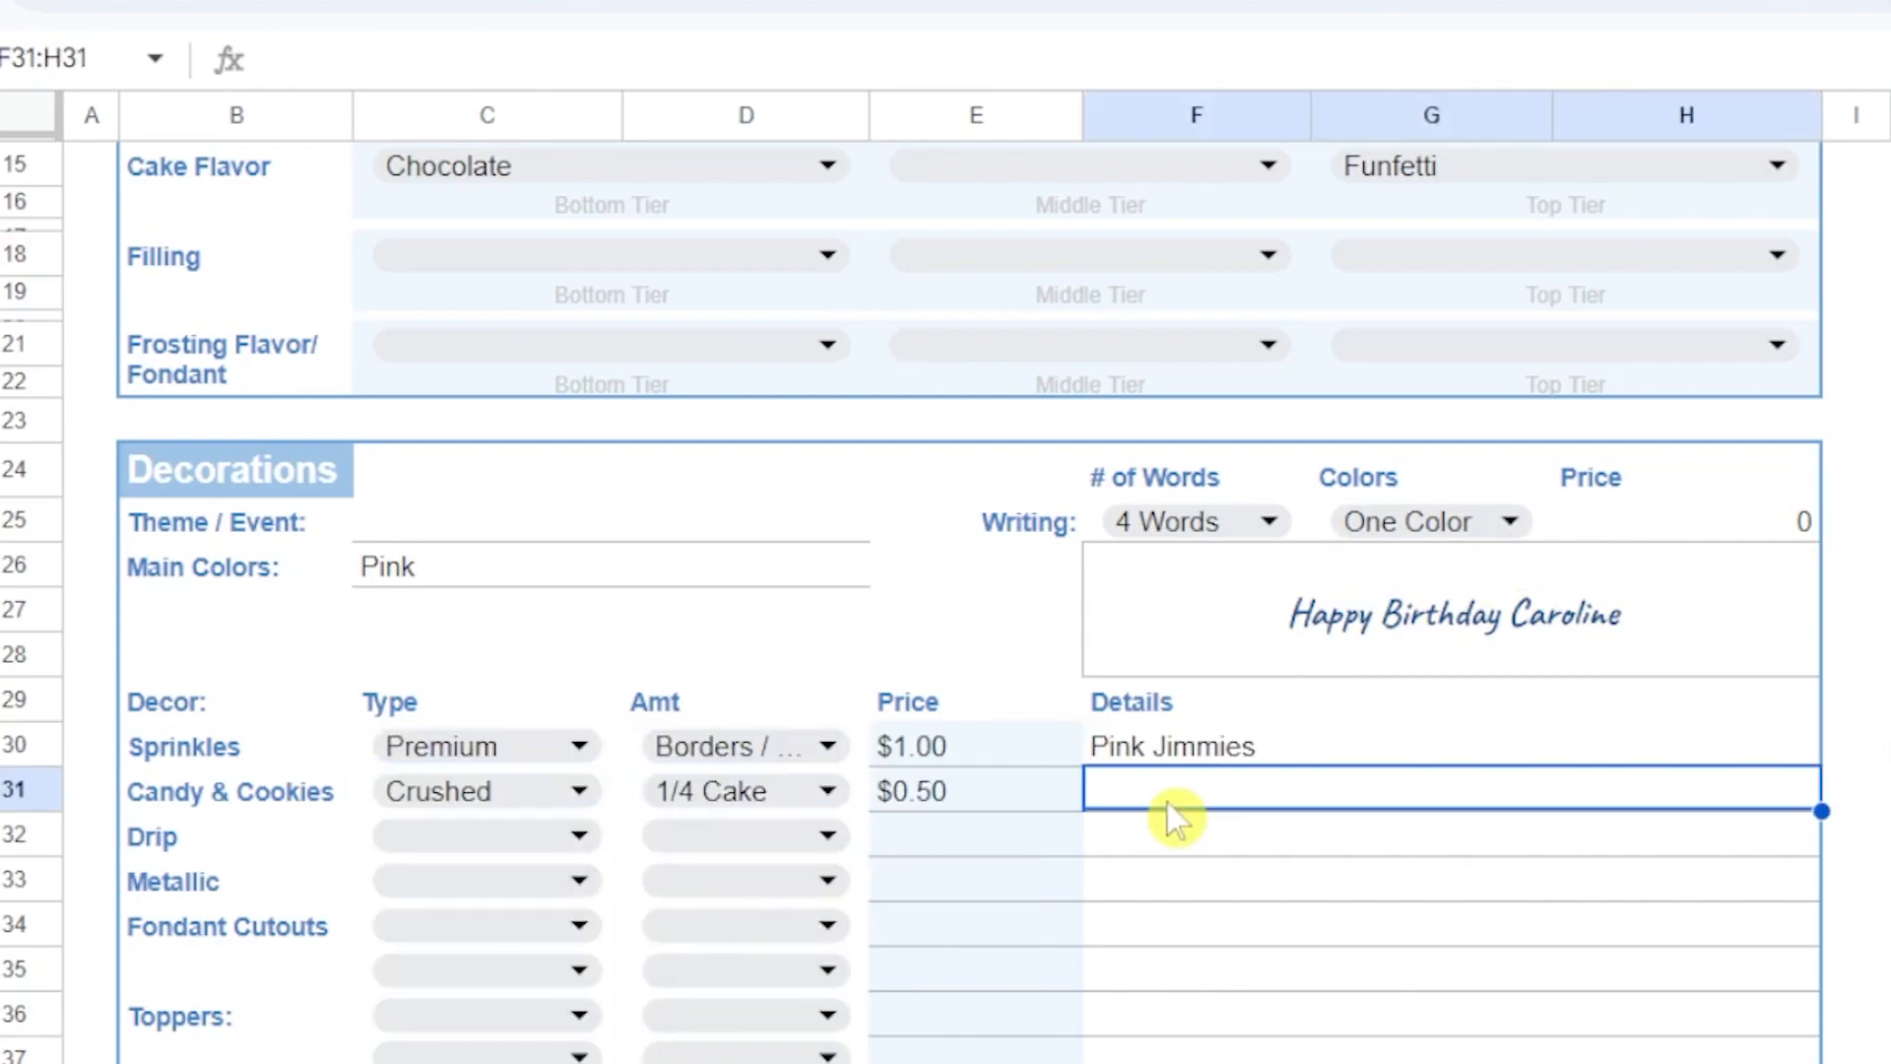
type("Oreos")
key("Return")
double_click(1197, 791)
type("around bottom")
left_click(1856, 879)
- Review the Payment section's breakdown and format the Quote amount as dollar currency
scroll(552, 921, "down", 1)
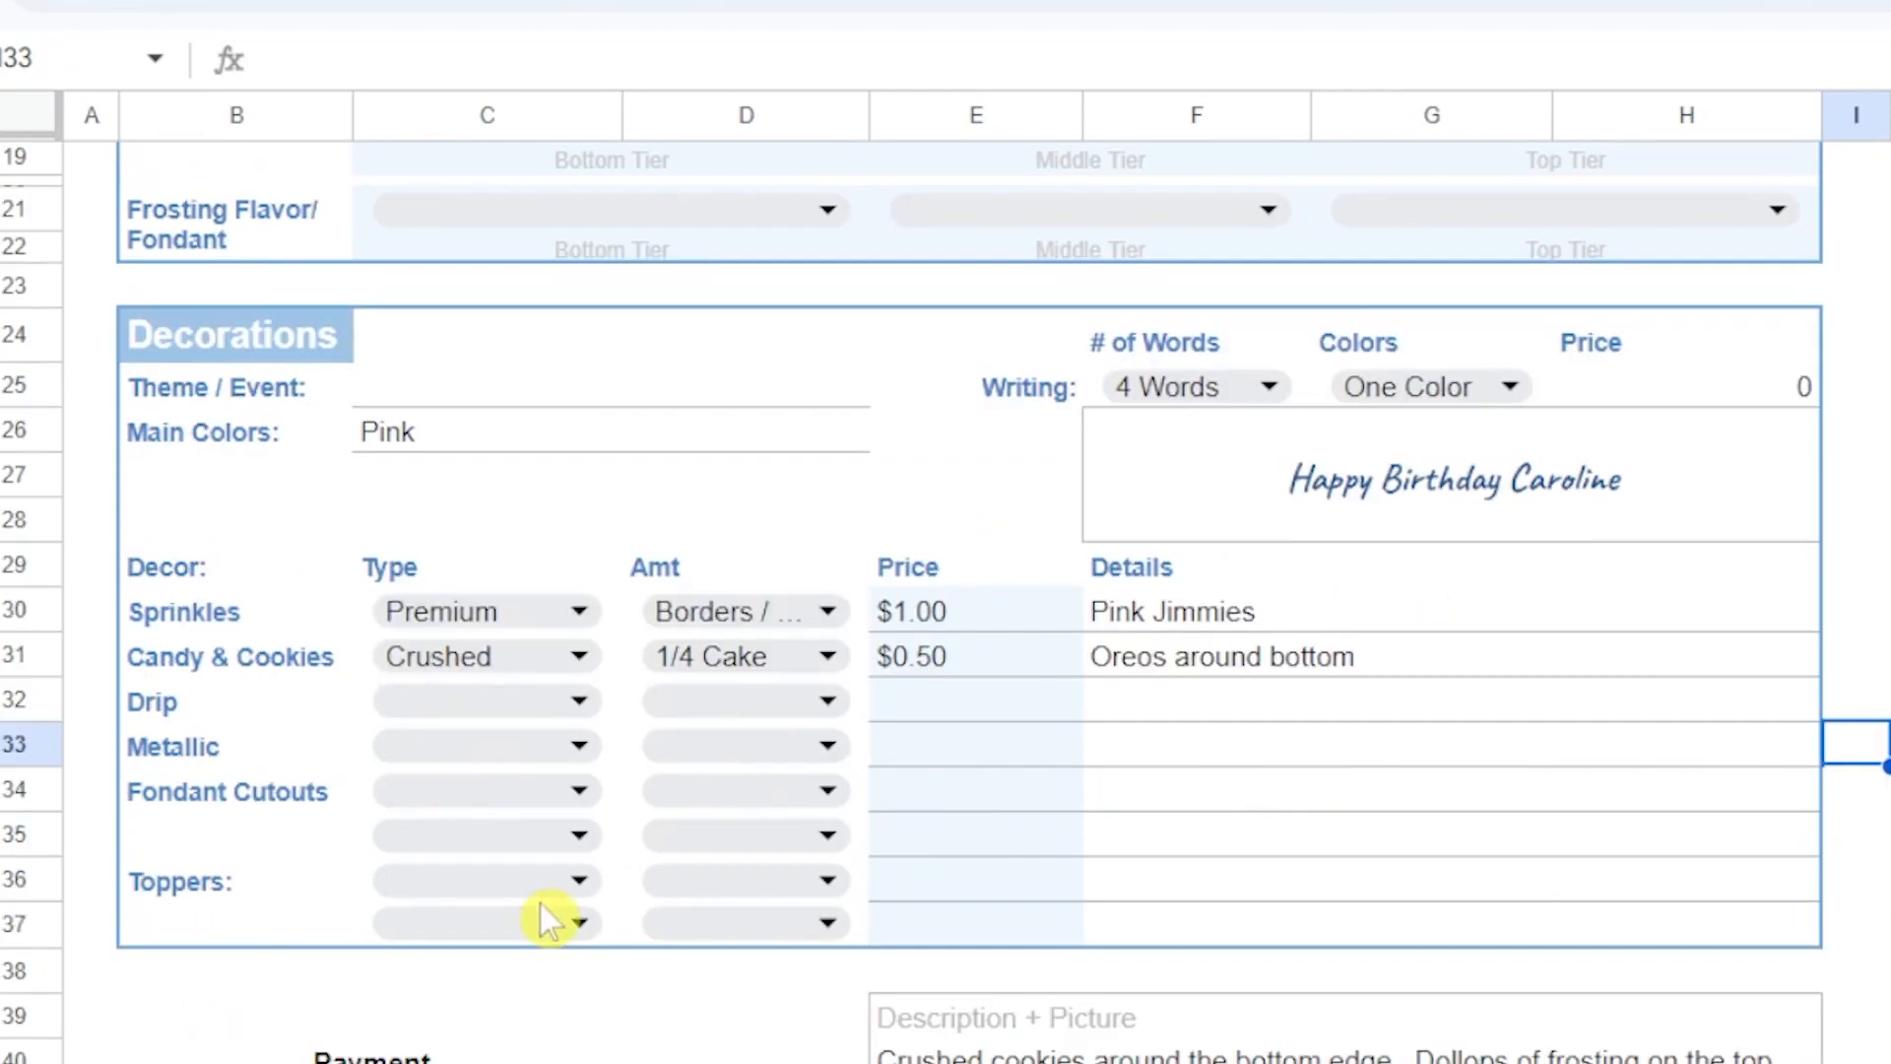
scroll(551, 920, "down", 2)
left_click(551, 891)
key("Down")
key("Down")
key("Up")
key("Up")
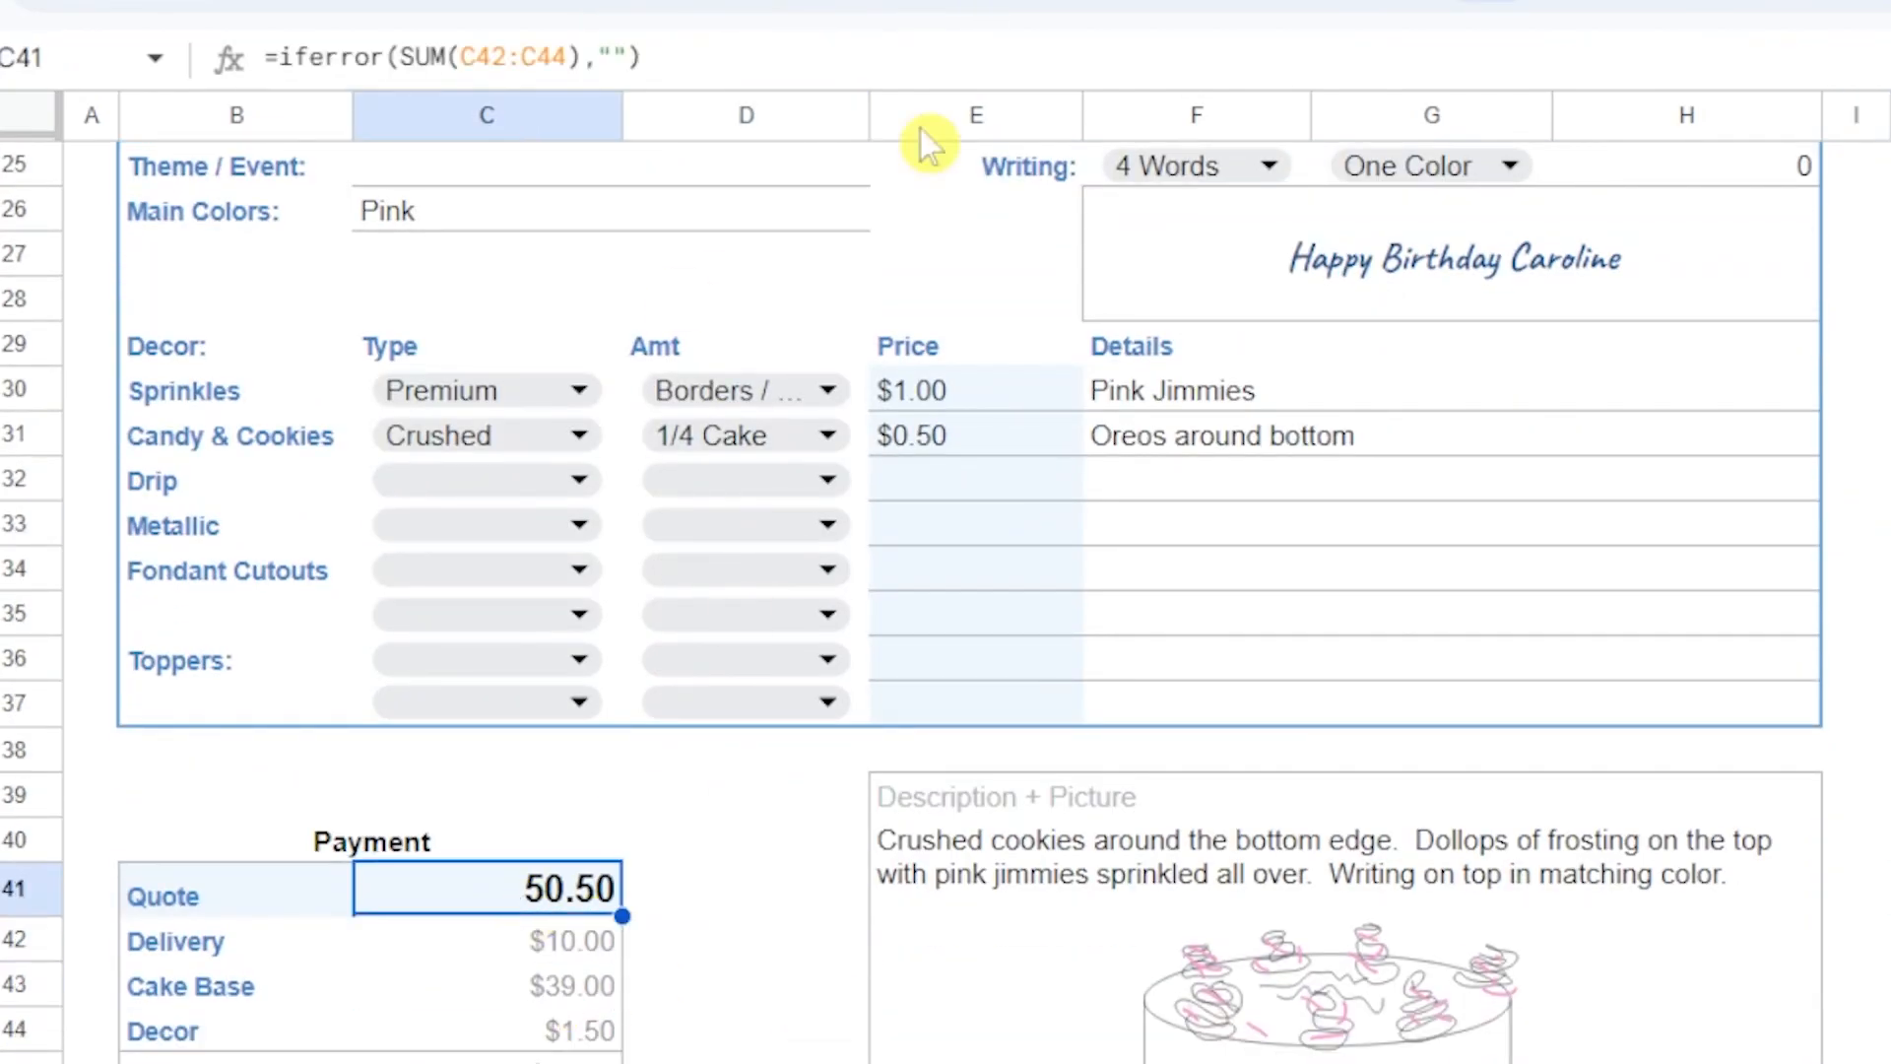
left_click(1390, 950)
left_click(579, 1061)
left_click(747, 795)
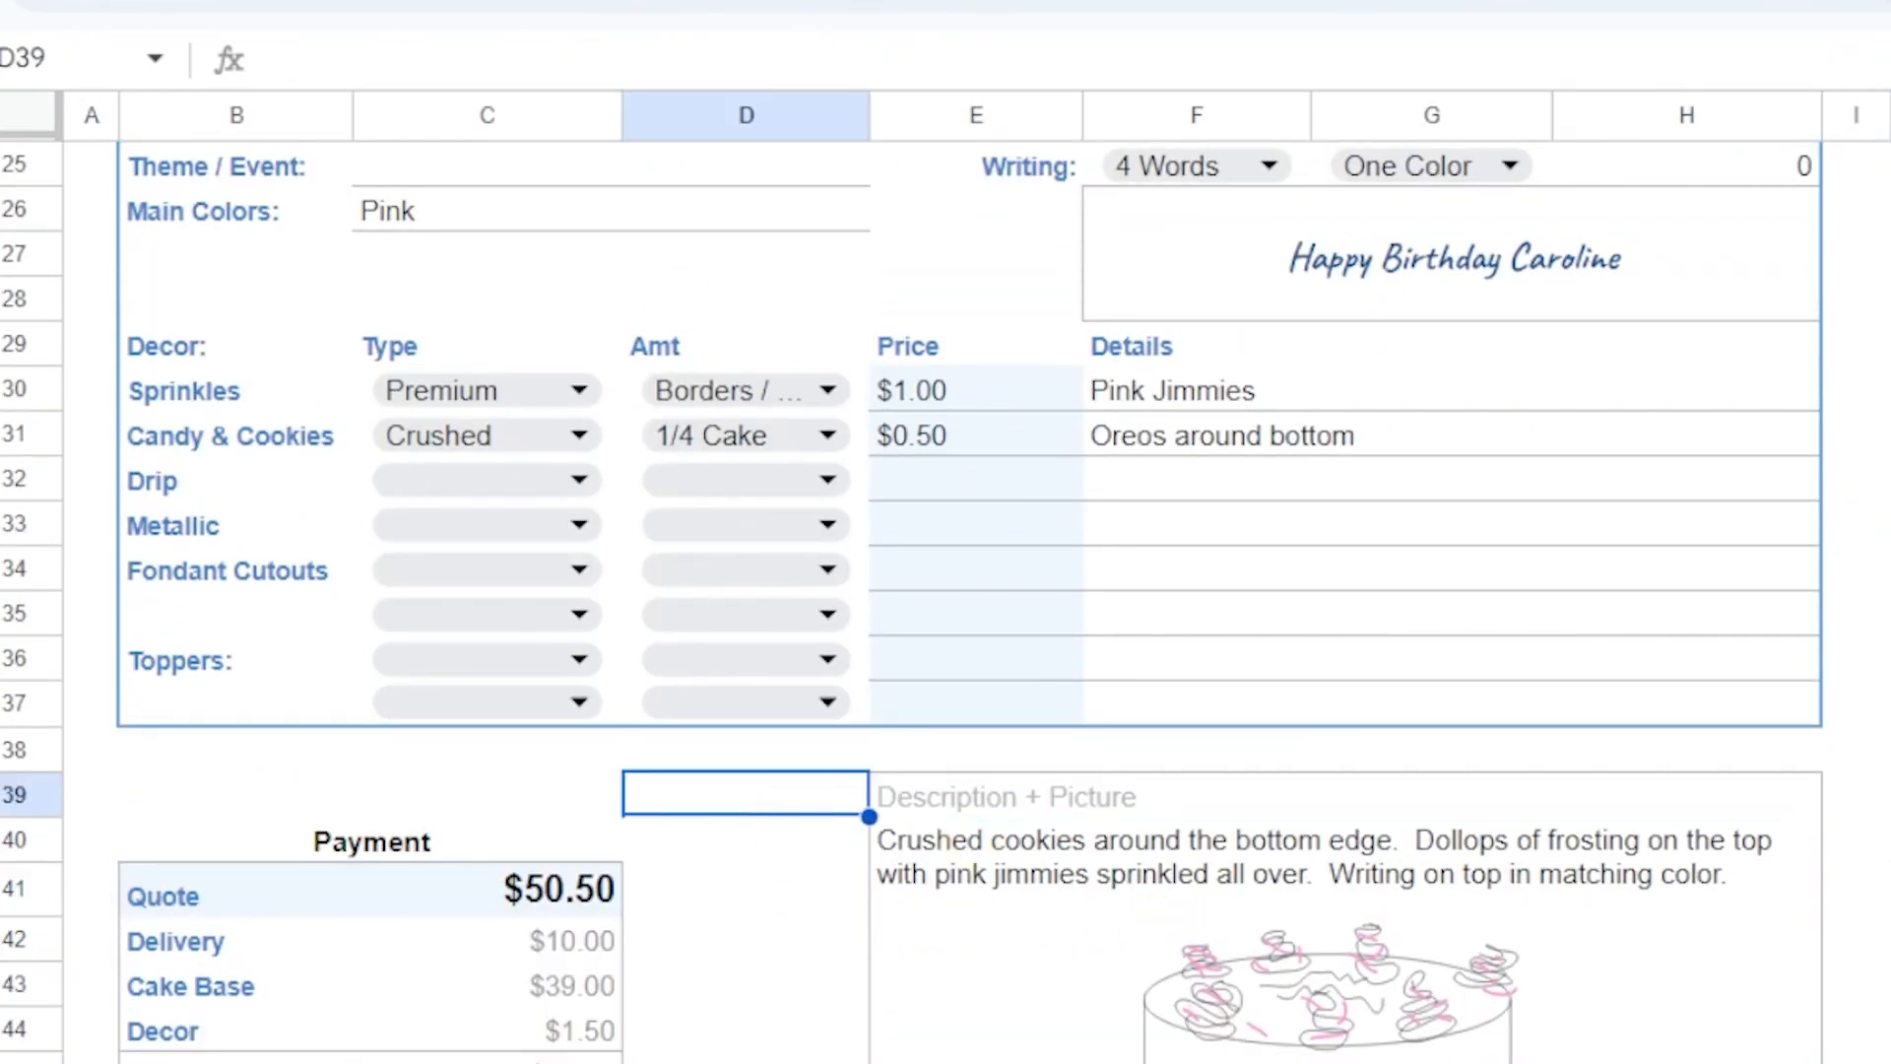
- Open the Price List sheet and set the Death by Choc flavor's price to 8
left_click(473, 1062)
left_click(1300, 575)
left_click(1342, 763)
double_click(1696, 718)
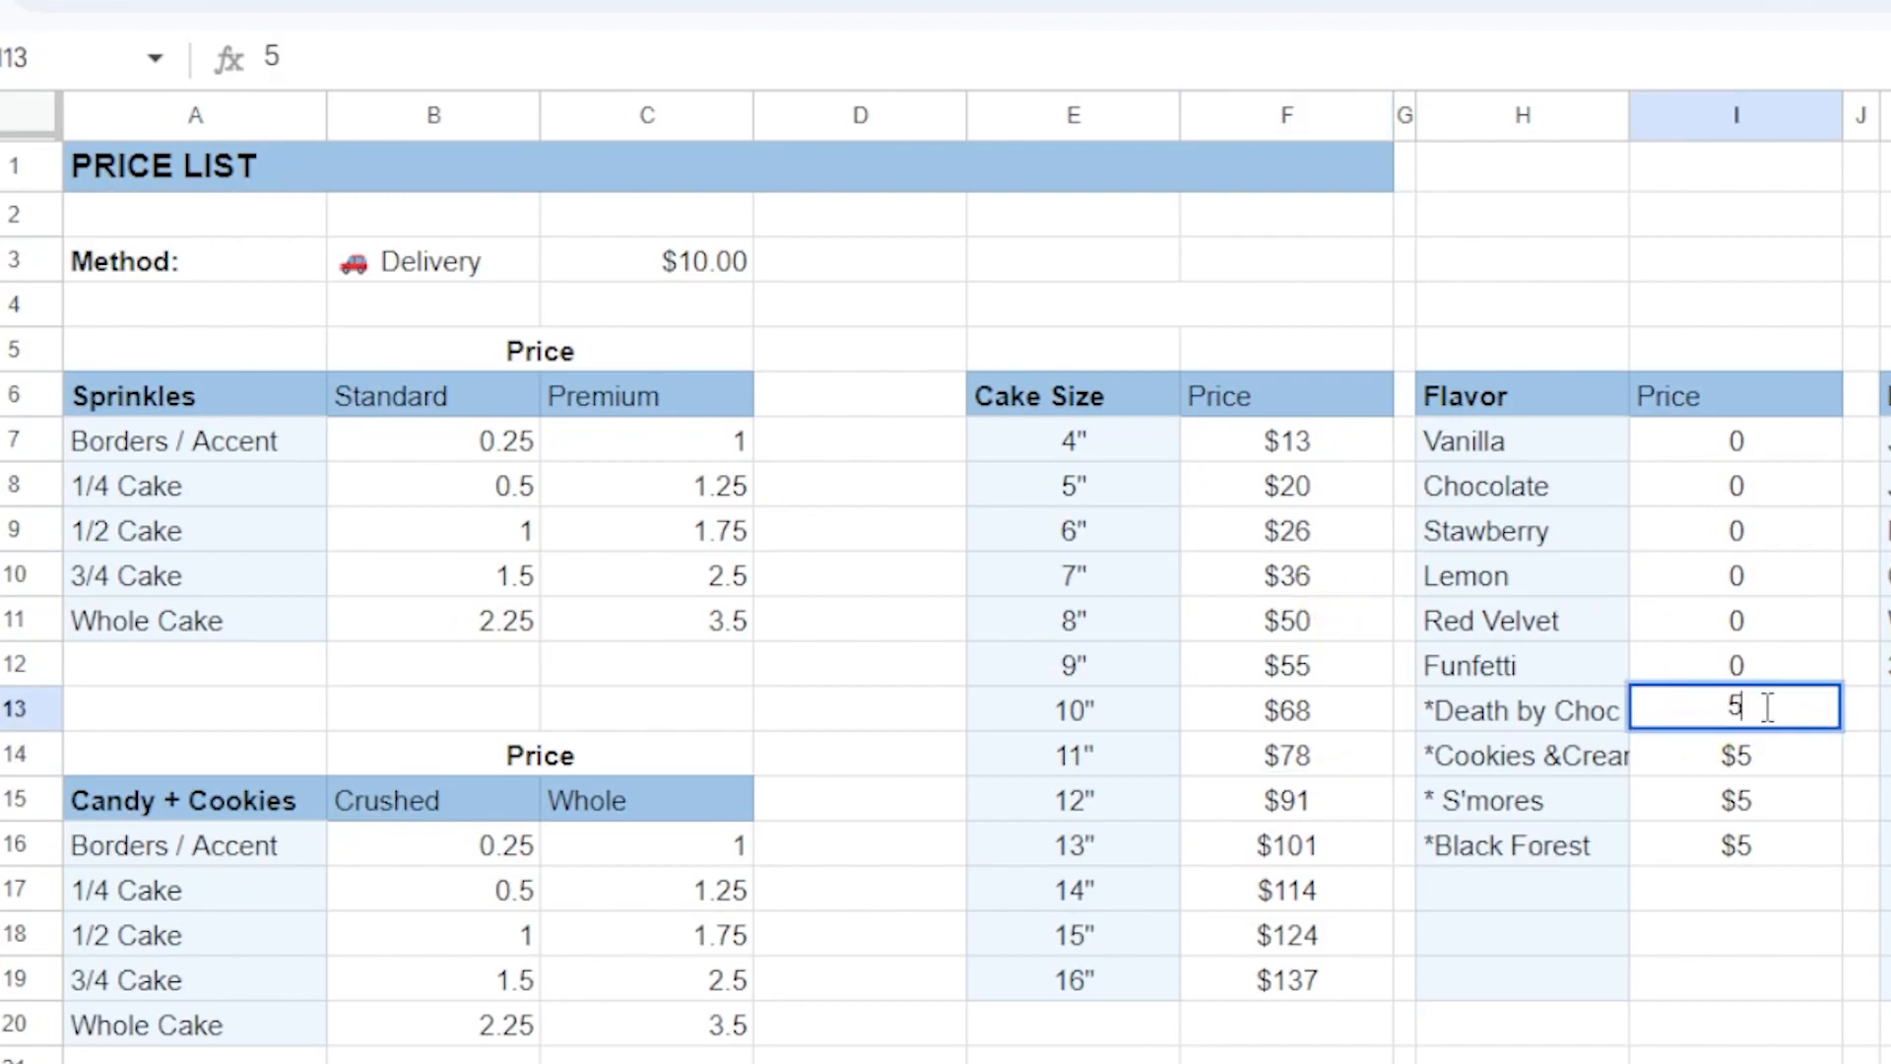
key("BackSpace")
type("8")
key("Return")
left_click(335, 1059)
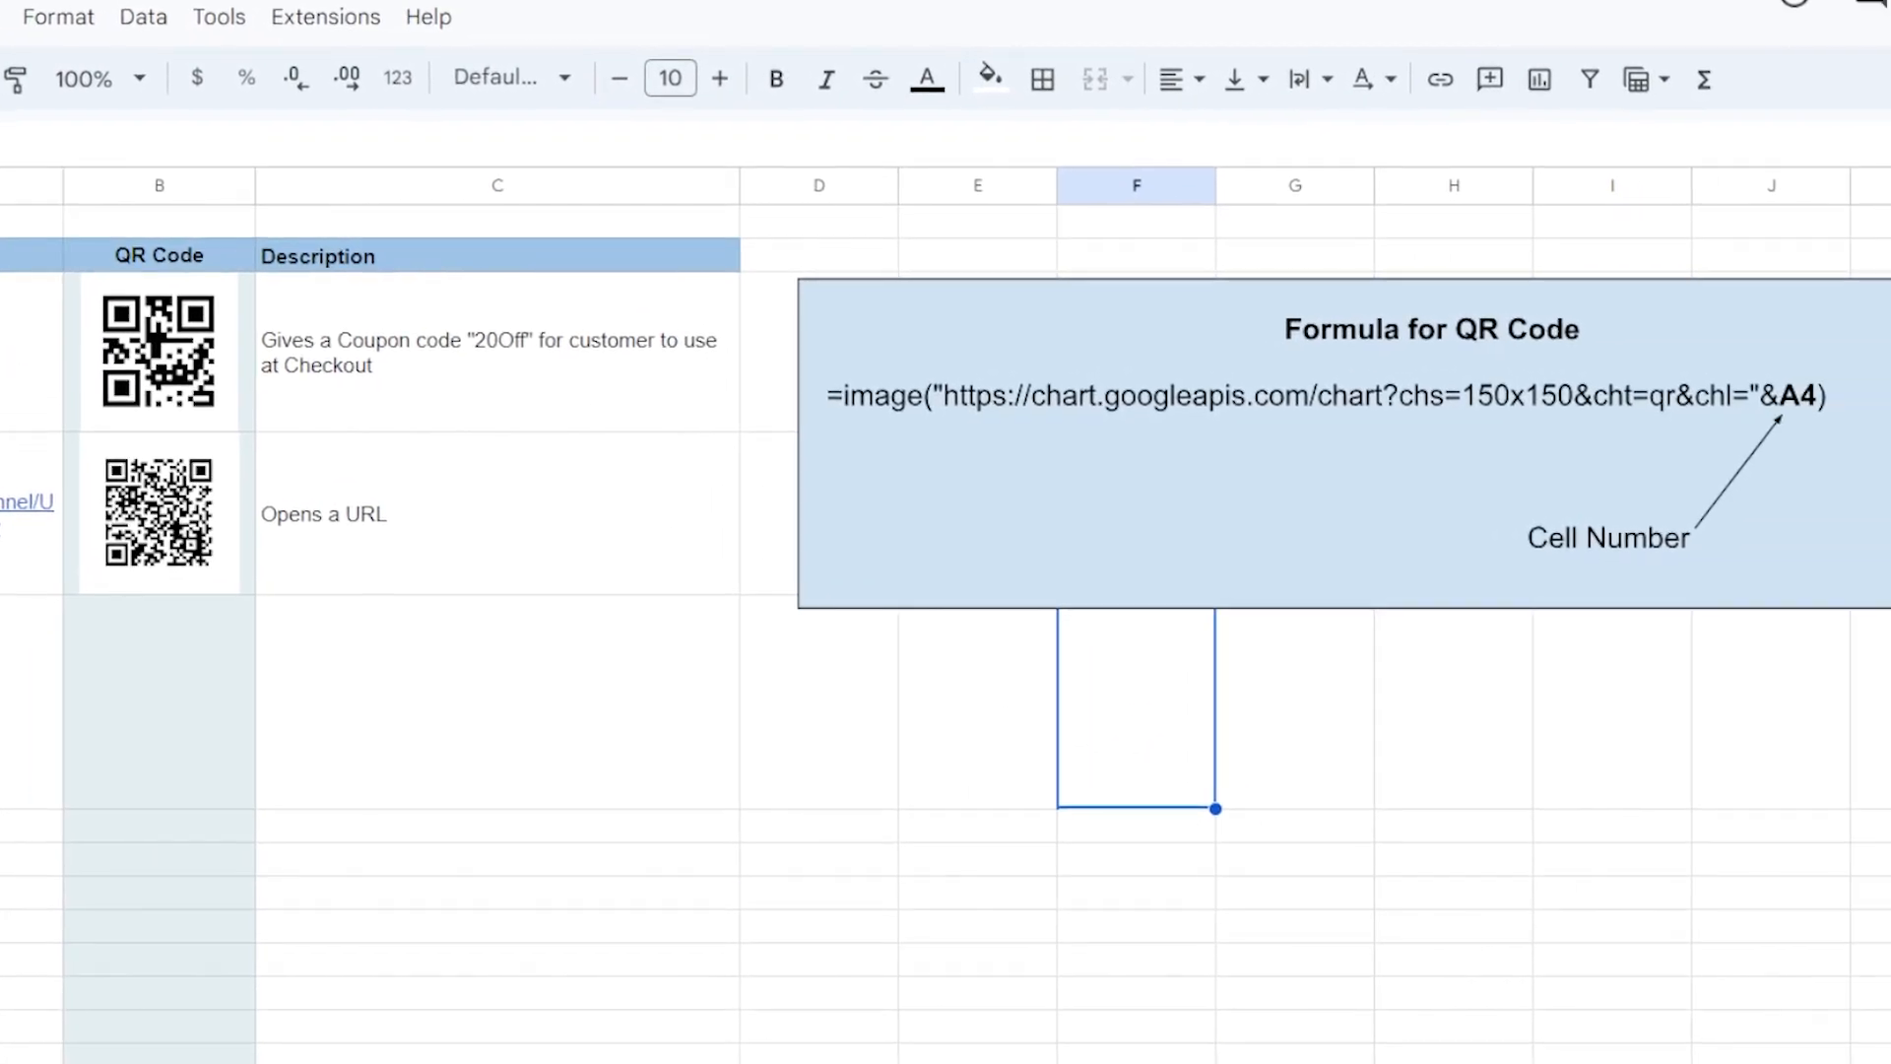
left_click(212, 285)
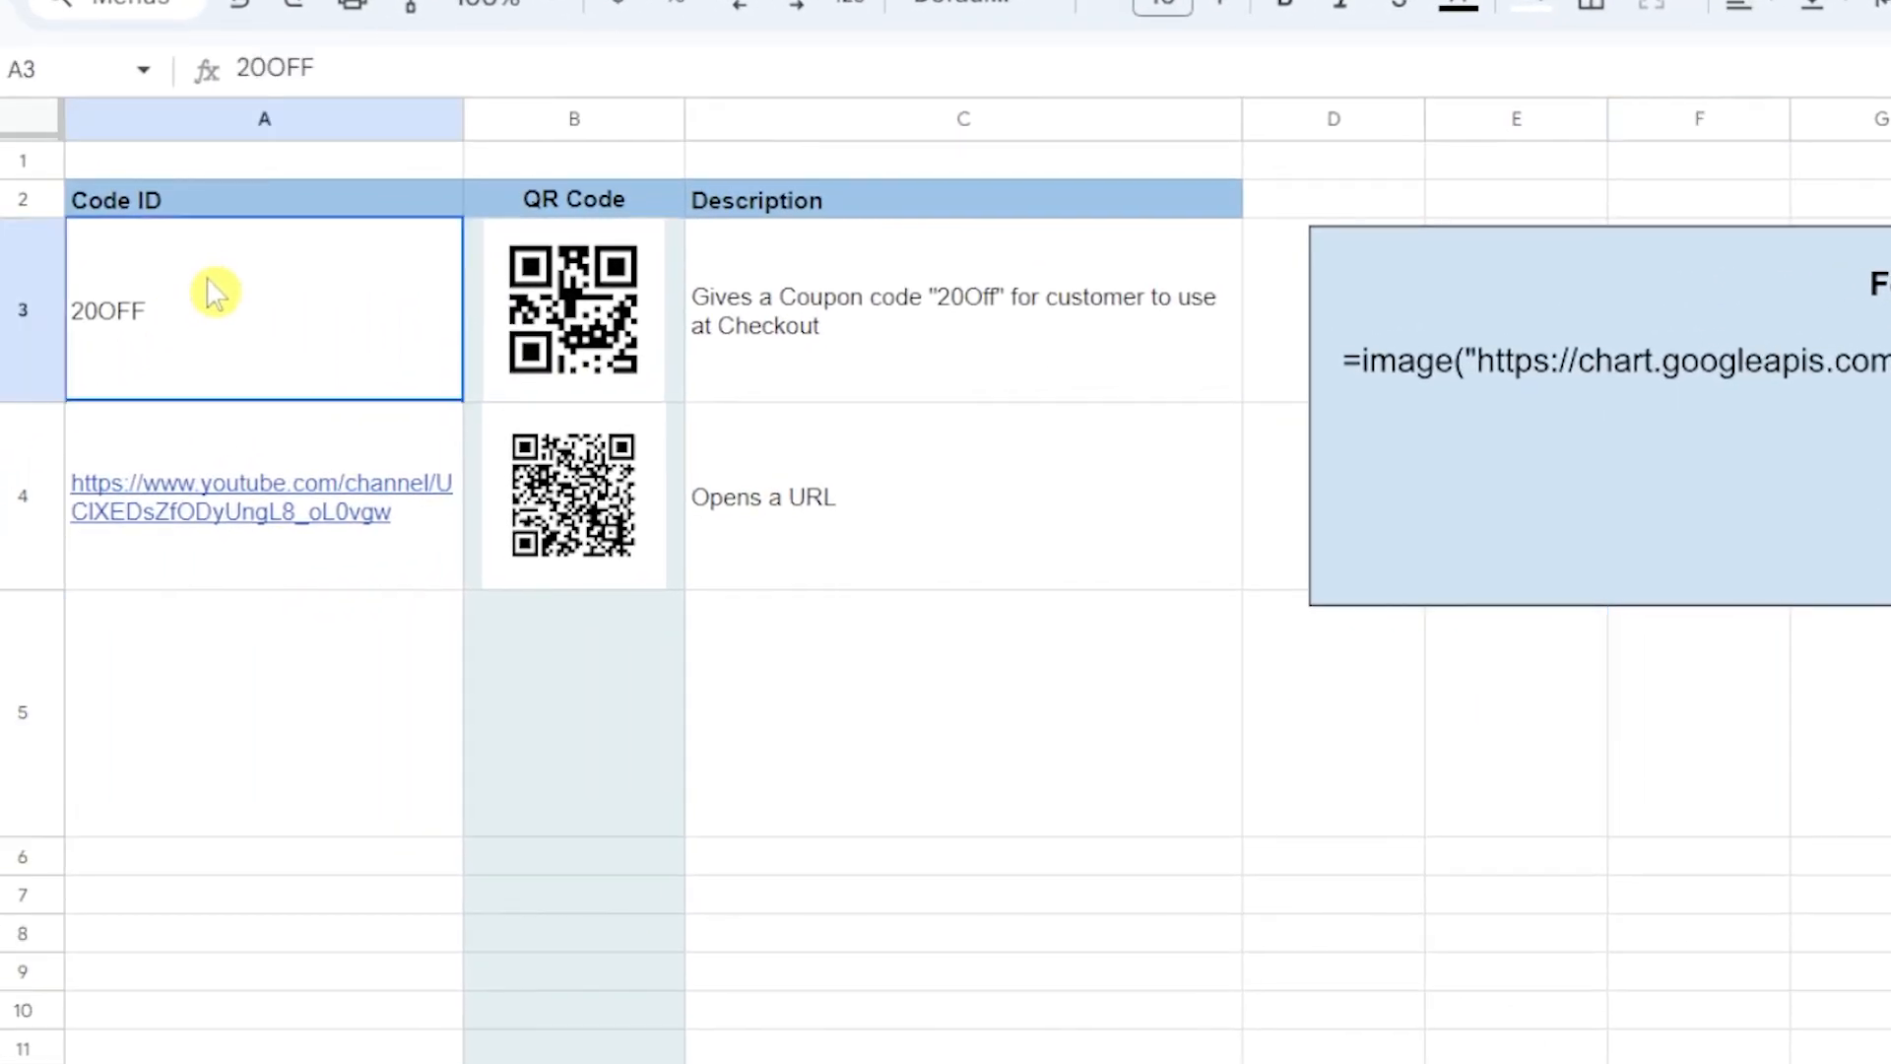
left_click(664, 384)
left_click(783, 335)
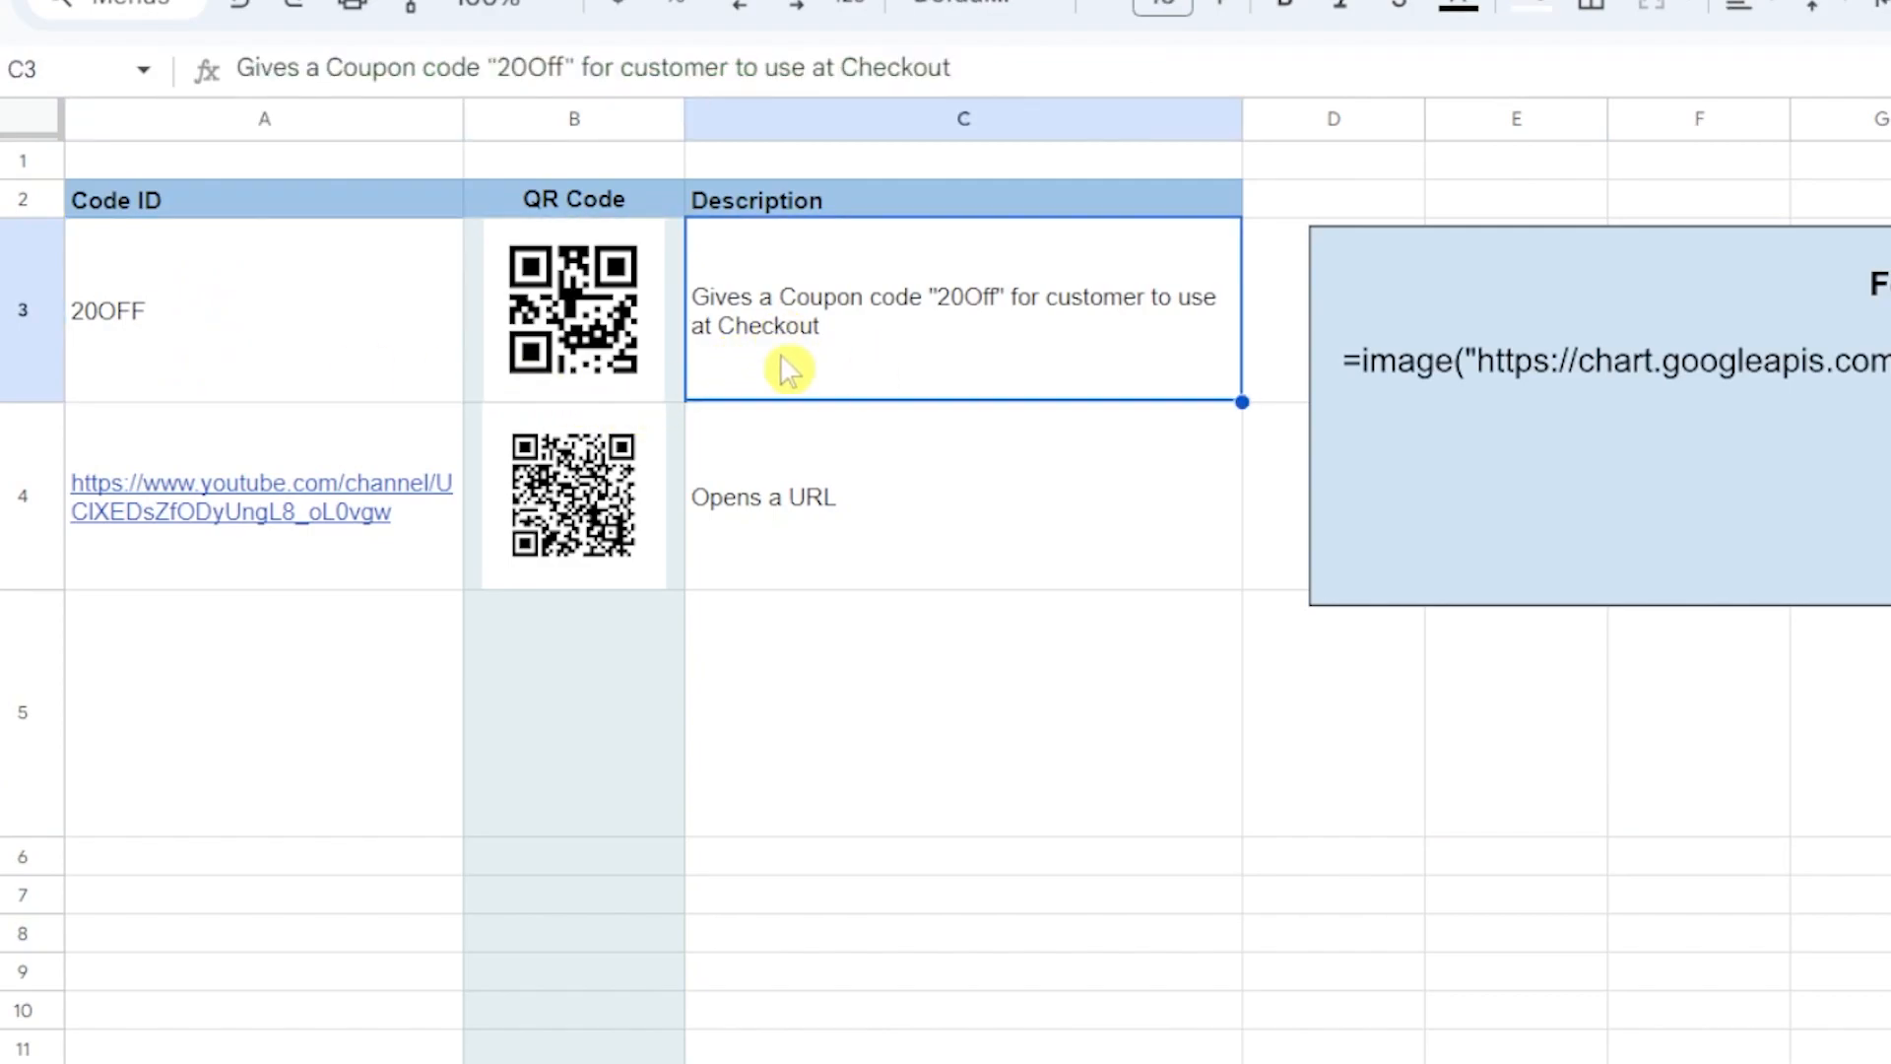
left_click(320, 704)
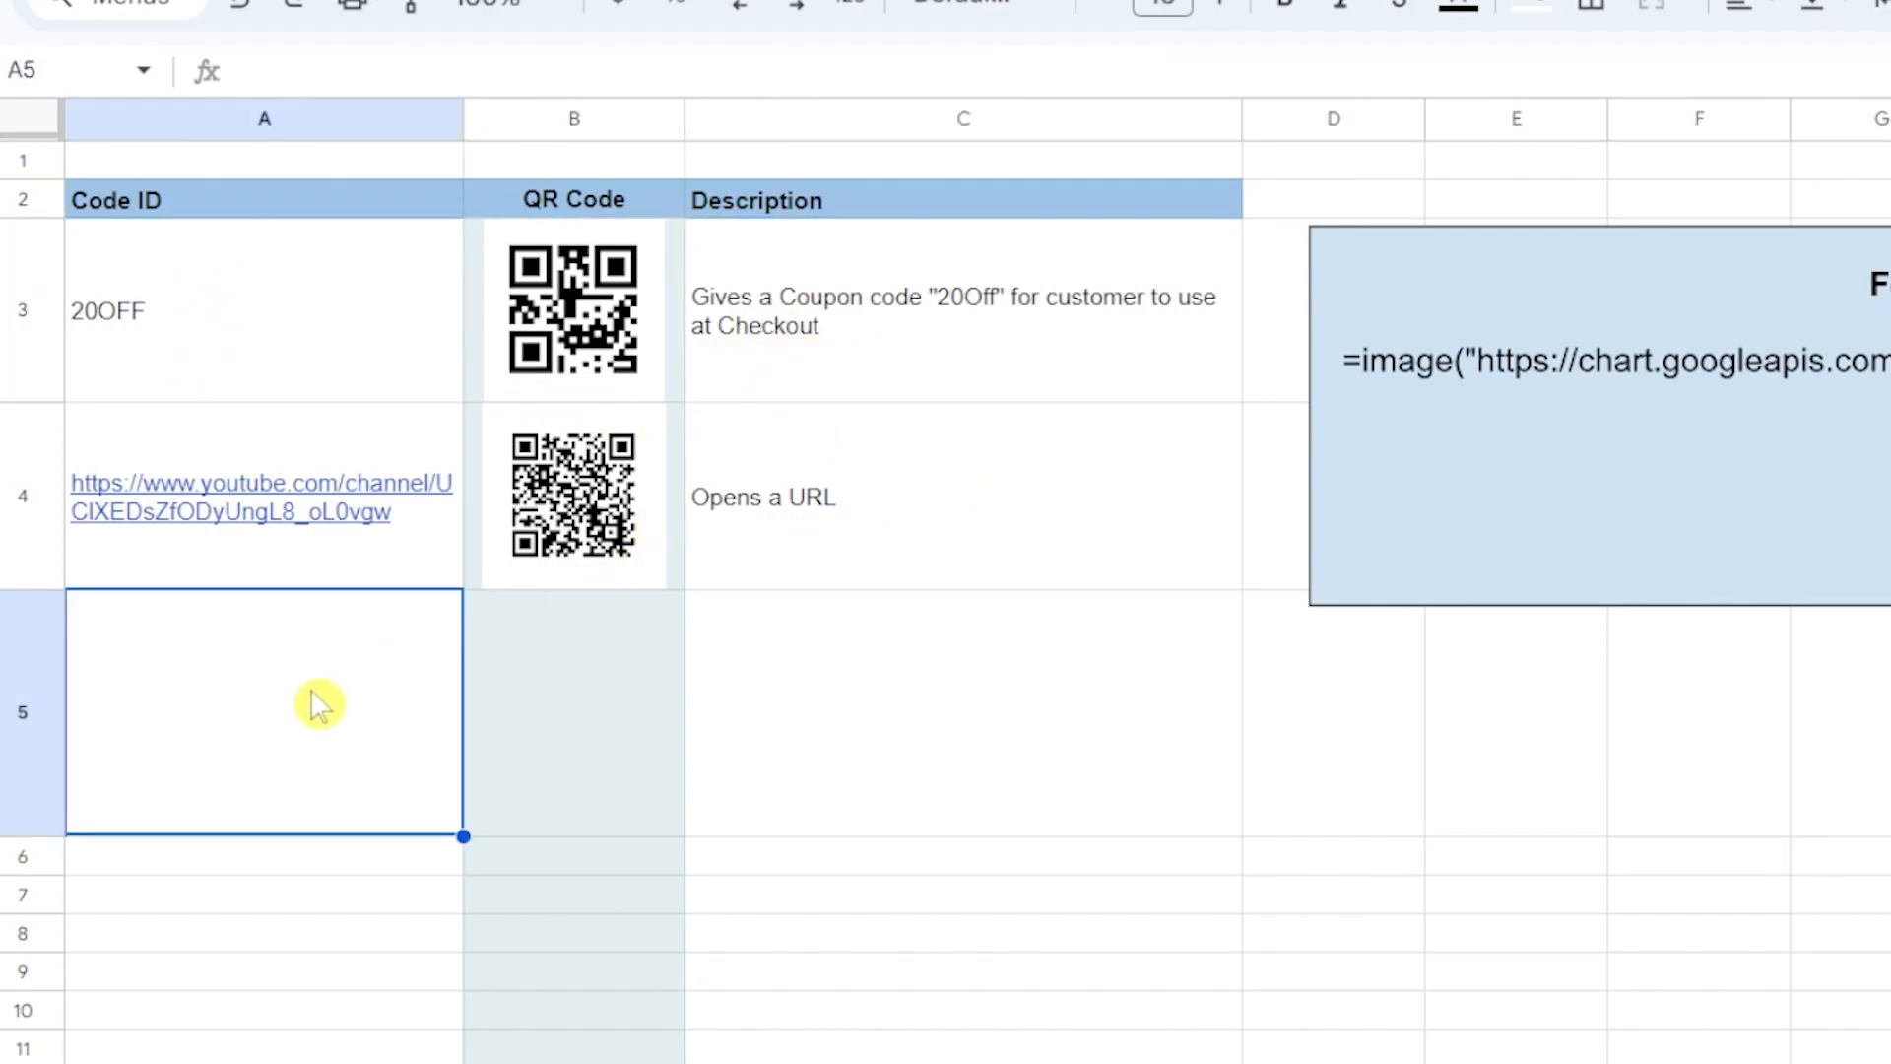
double_click(320, 705)
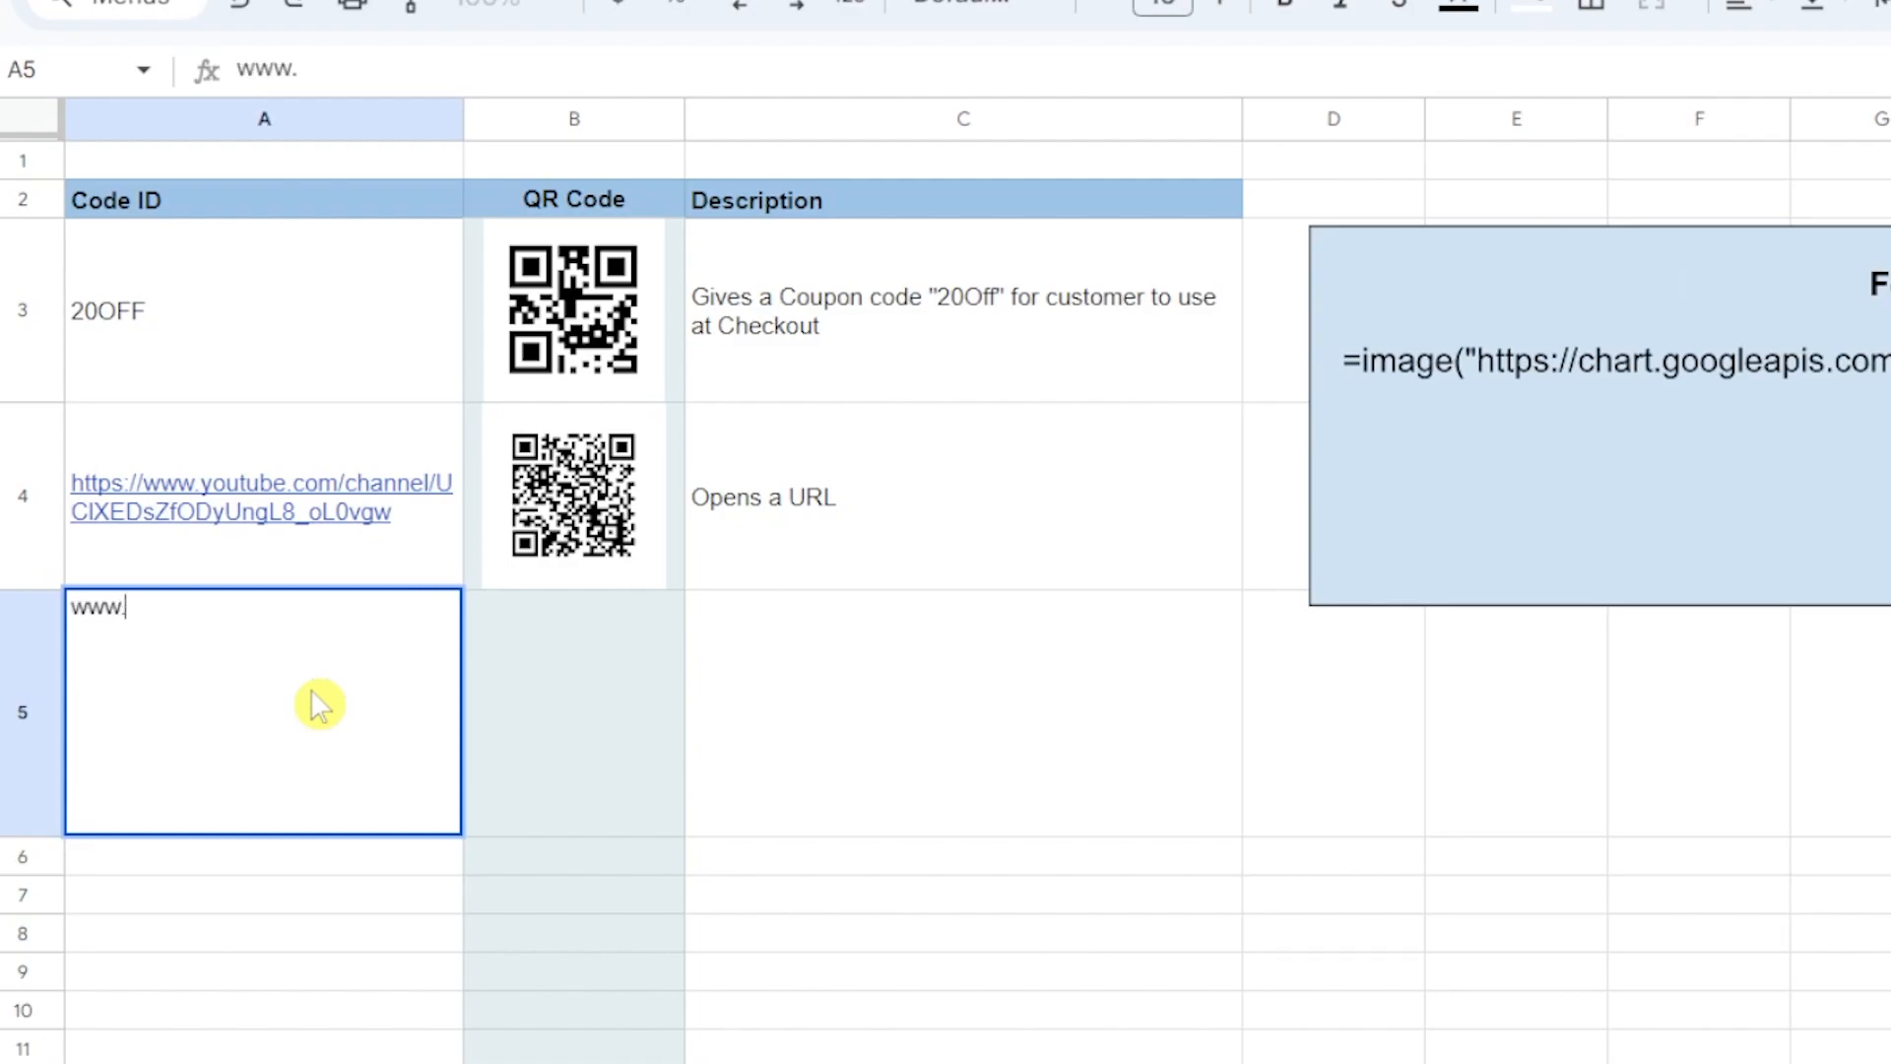
key("Tab")
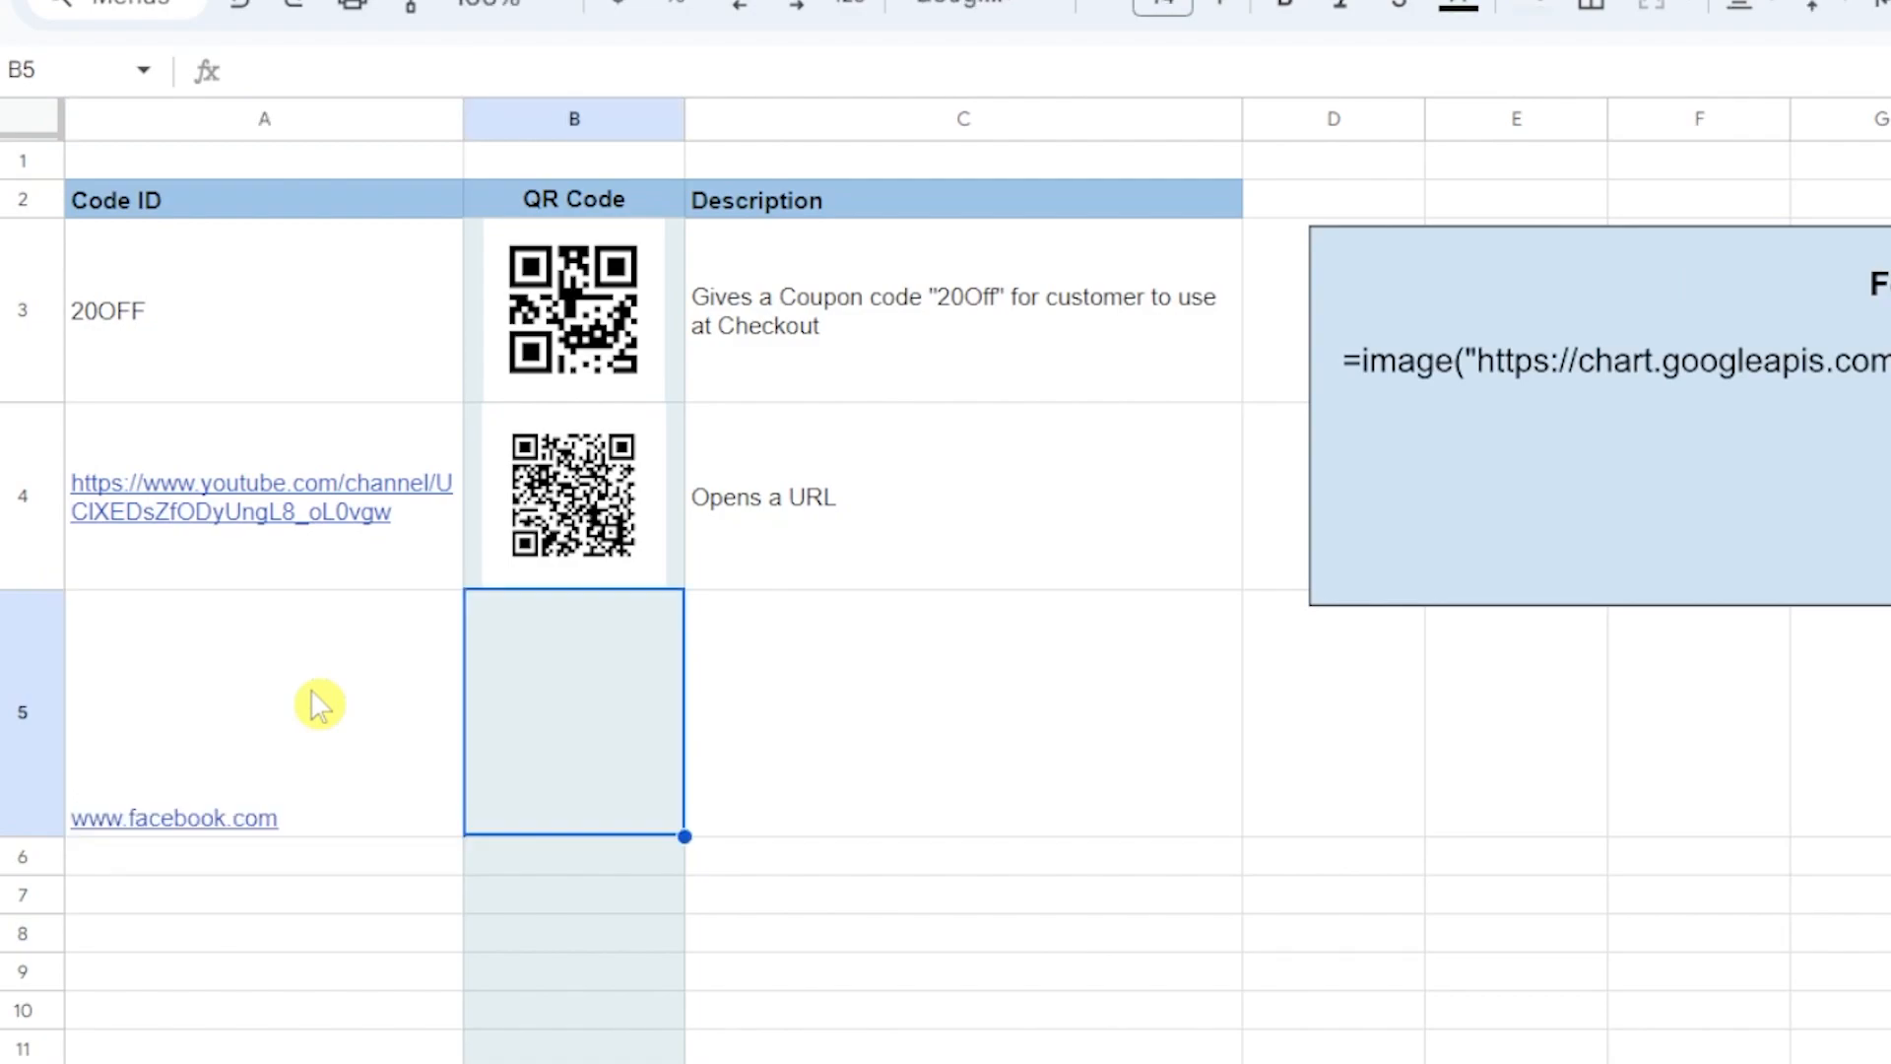
- Fill the QR code formula from B4 down into B5
left_click(672, 573)
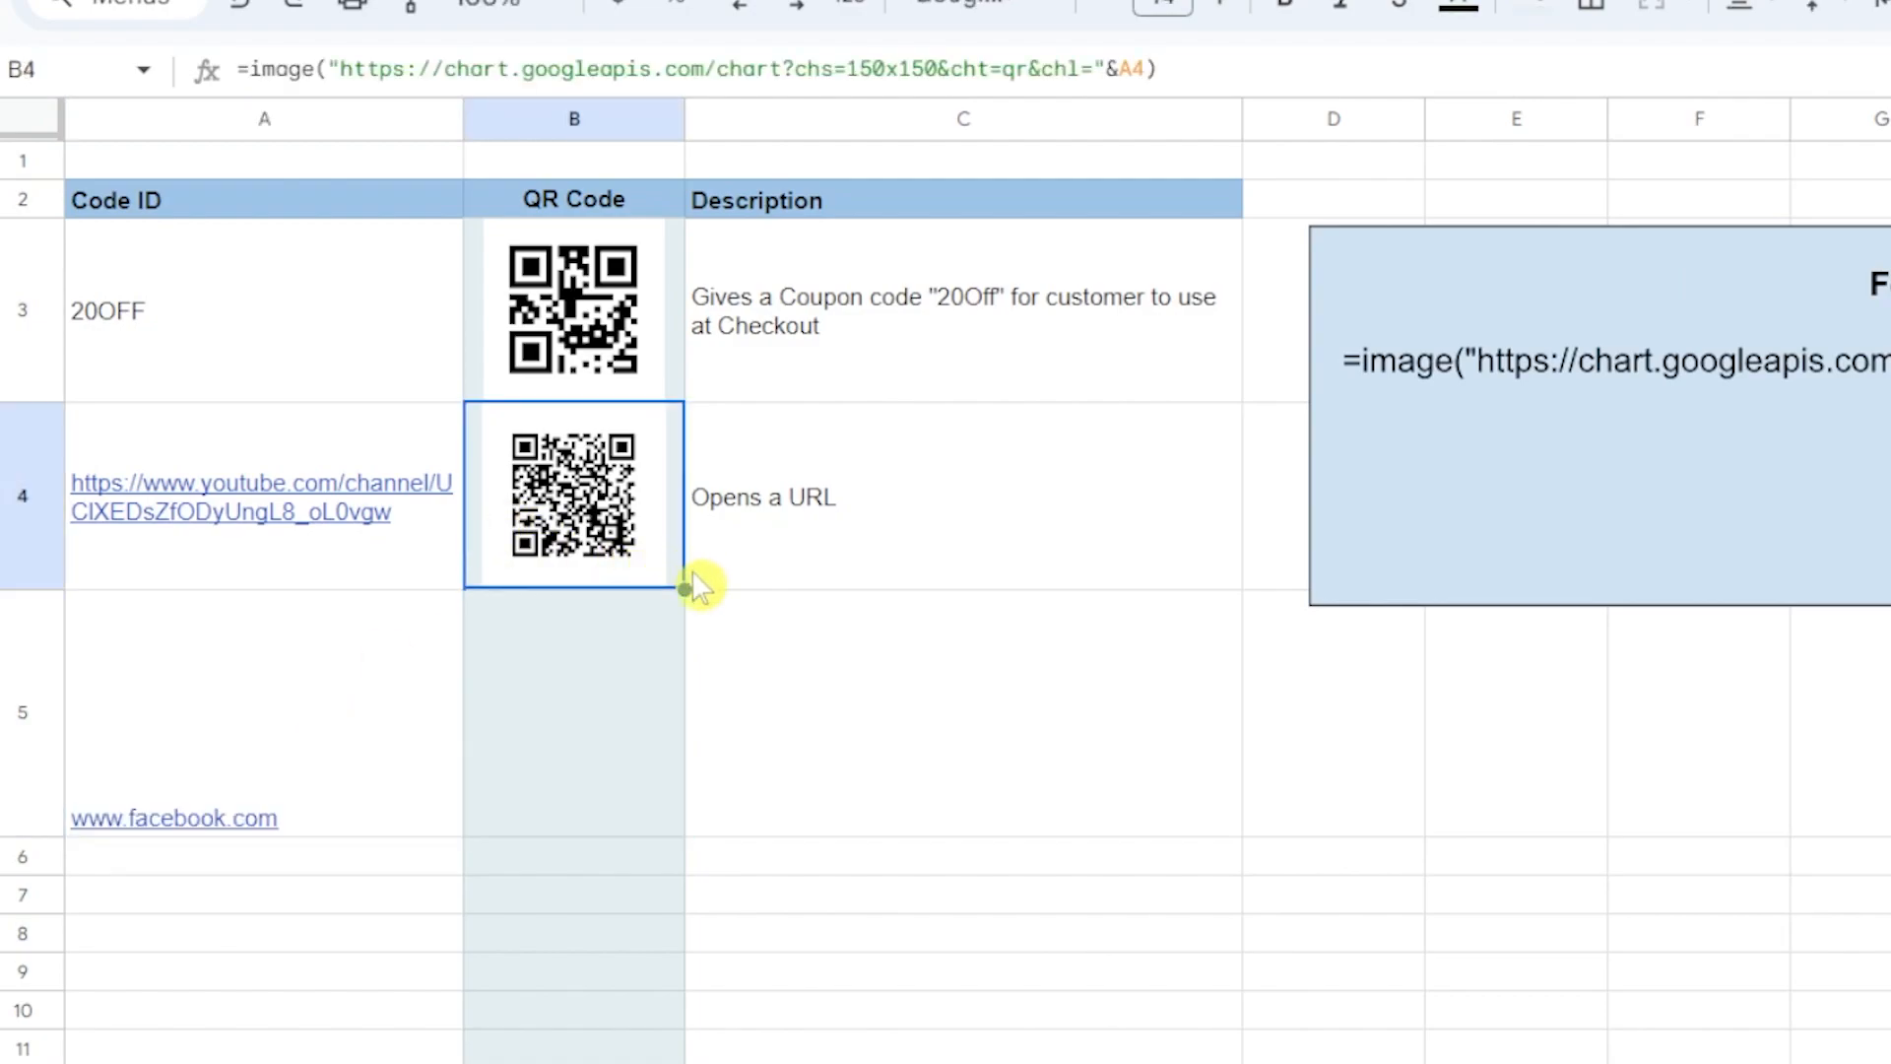
left_click_drag(632, 671, 638, 675)
left_click(660, 688)
- Enter the description Opens Facebook.com for the new QR code in C5
left_click(987, 721)
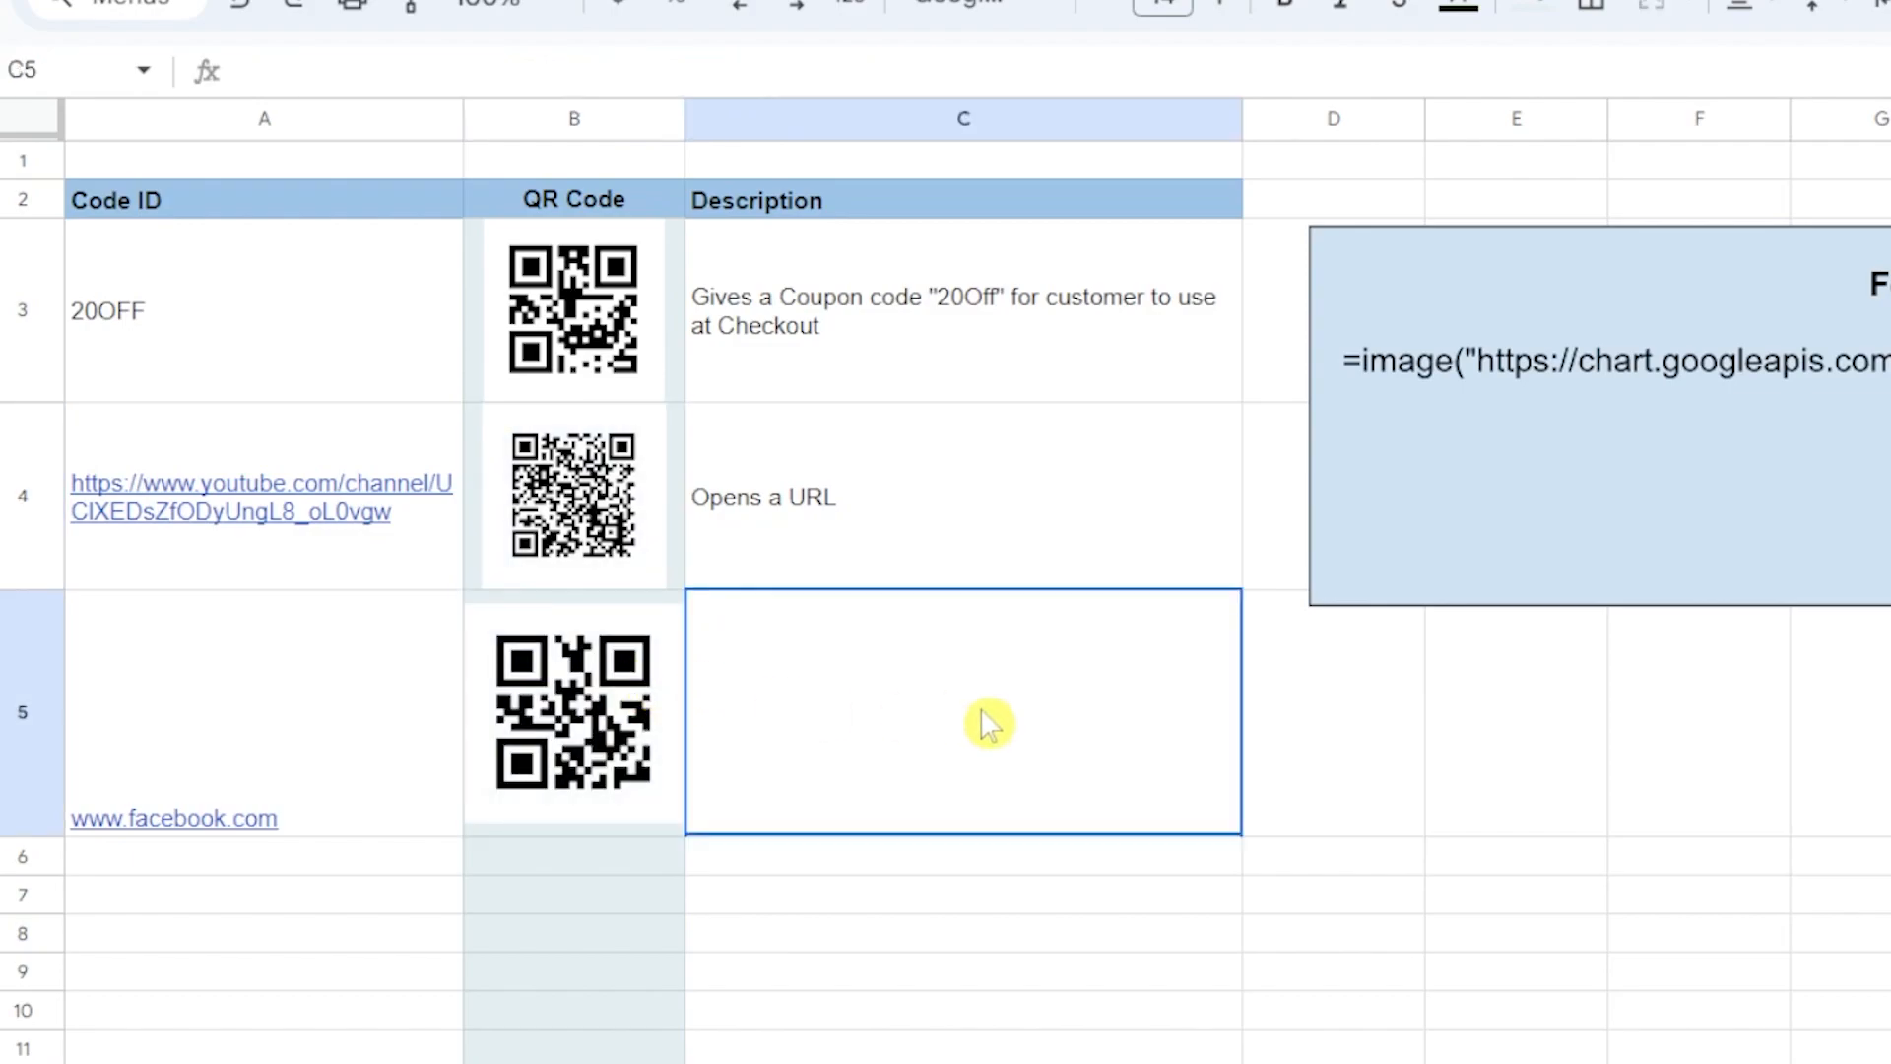
type("Opens Facebook.com")
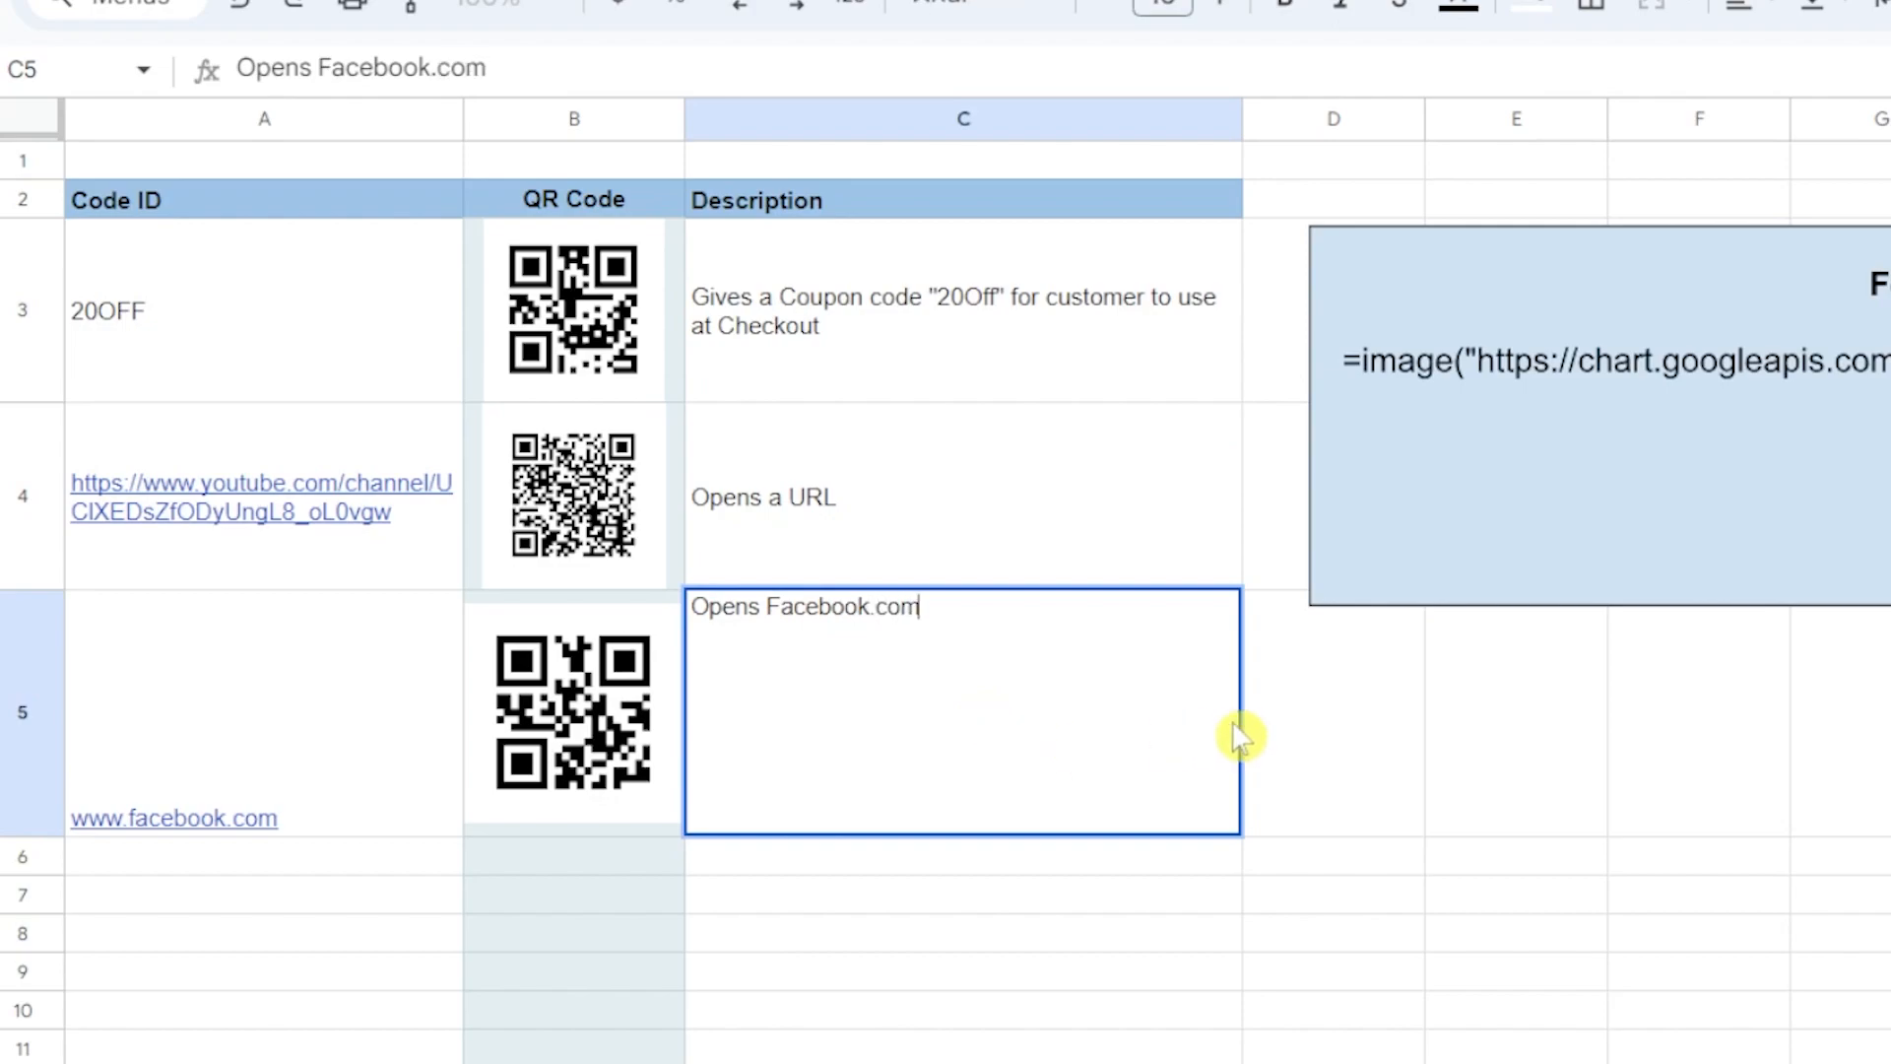
left_click(1452, 773)
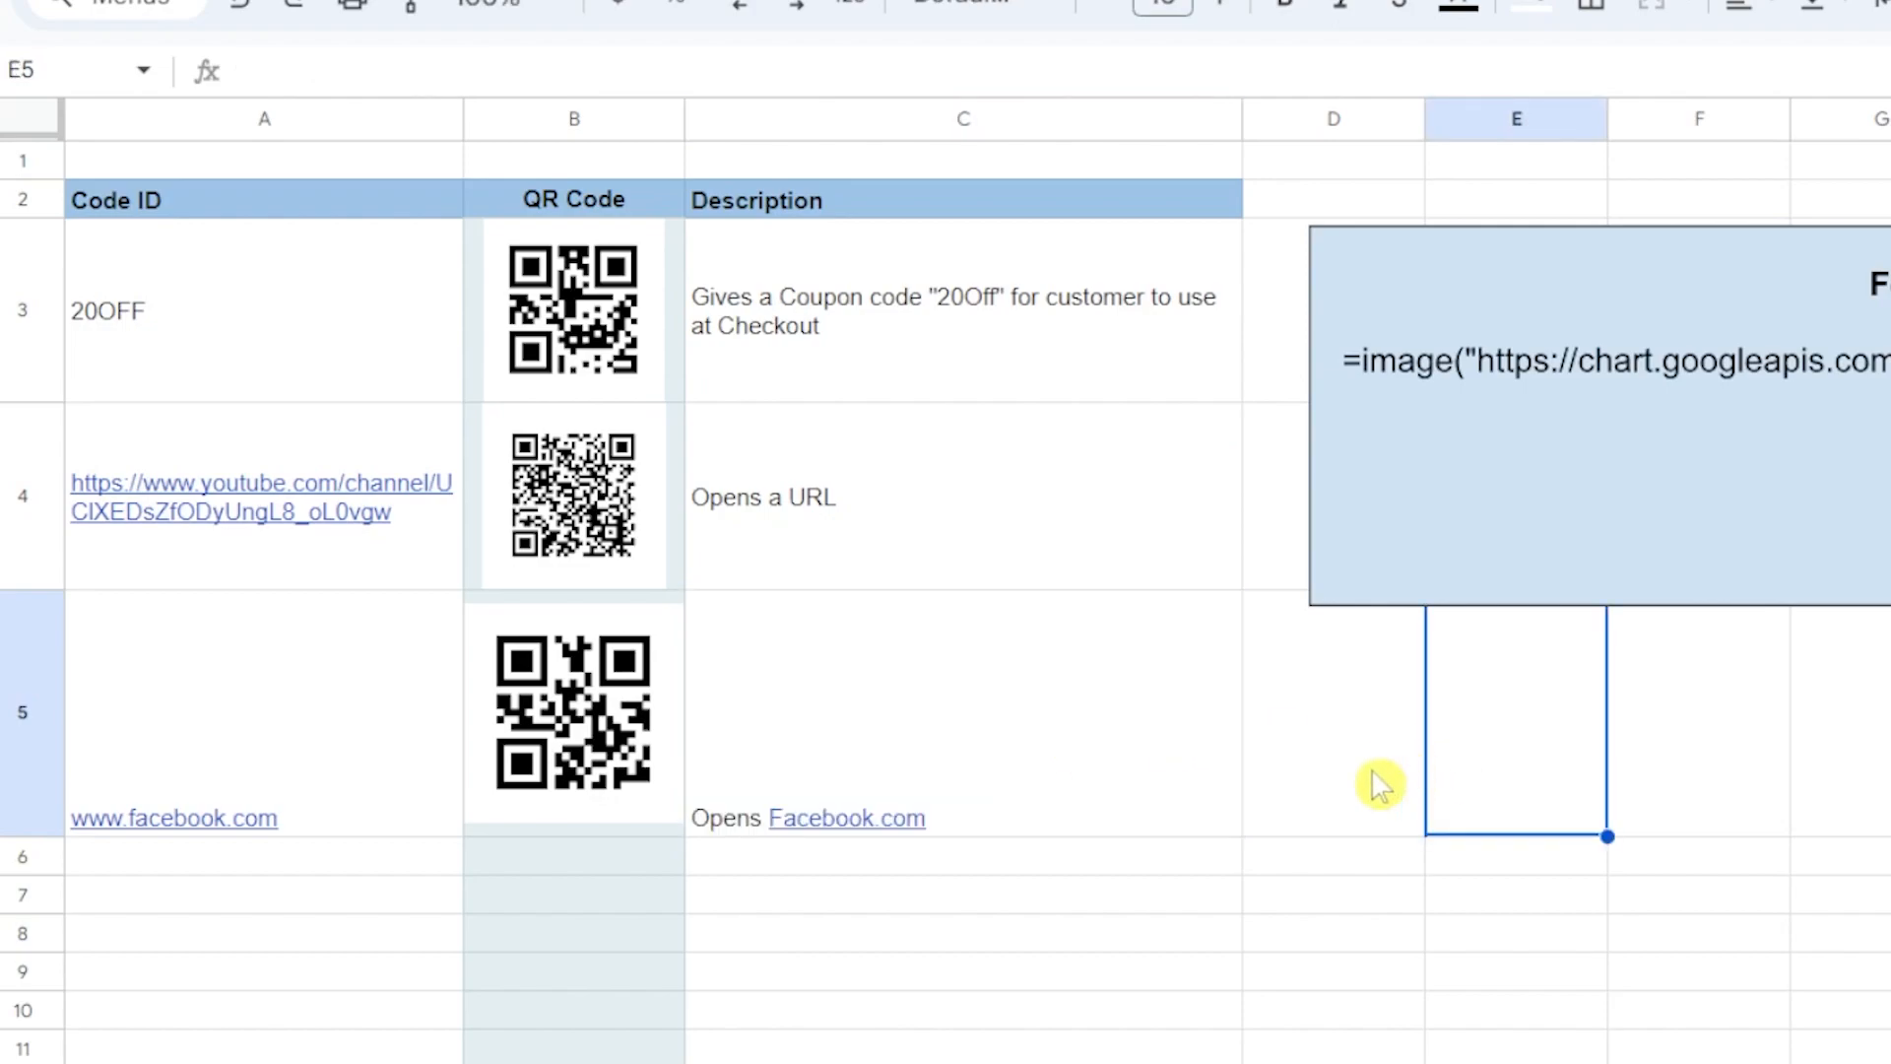
- Examine the Formula for QR Code note and the cell reference its arrow points to
left_click(1030, 832)
left_click(1813, 5)
left_click(1866, 54)
left_click(1516, 855)
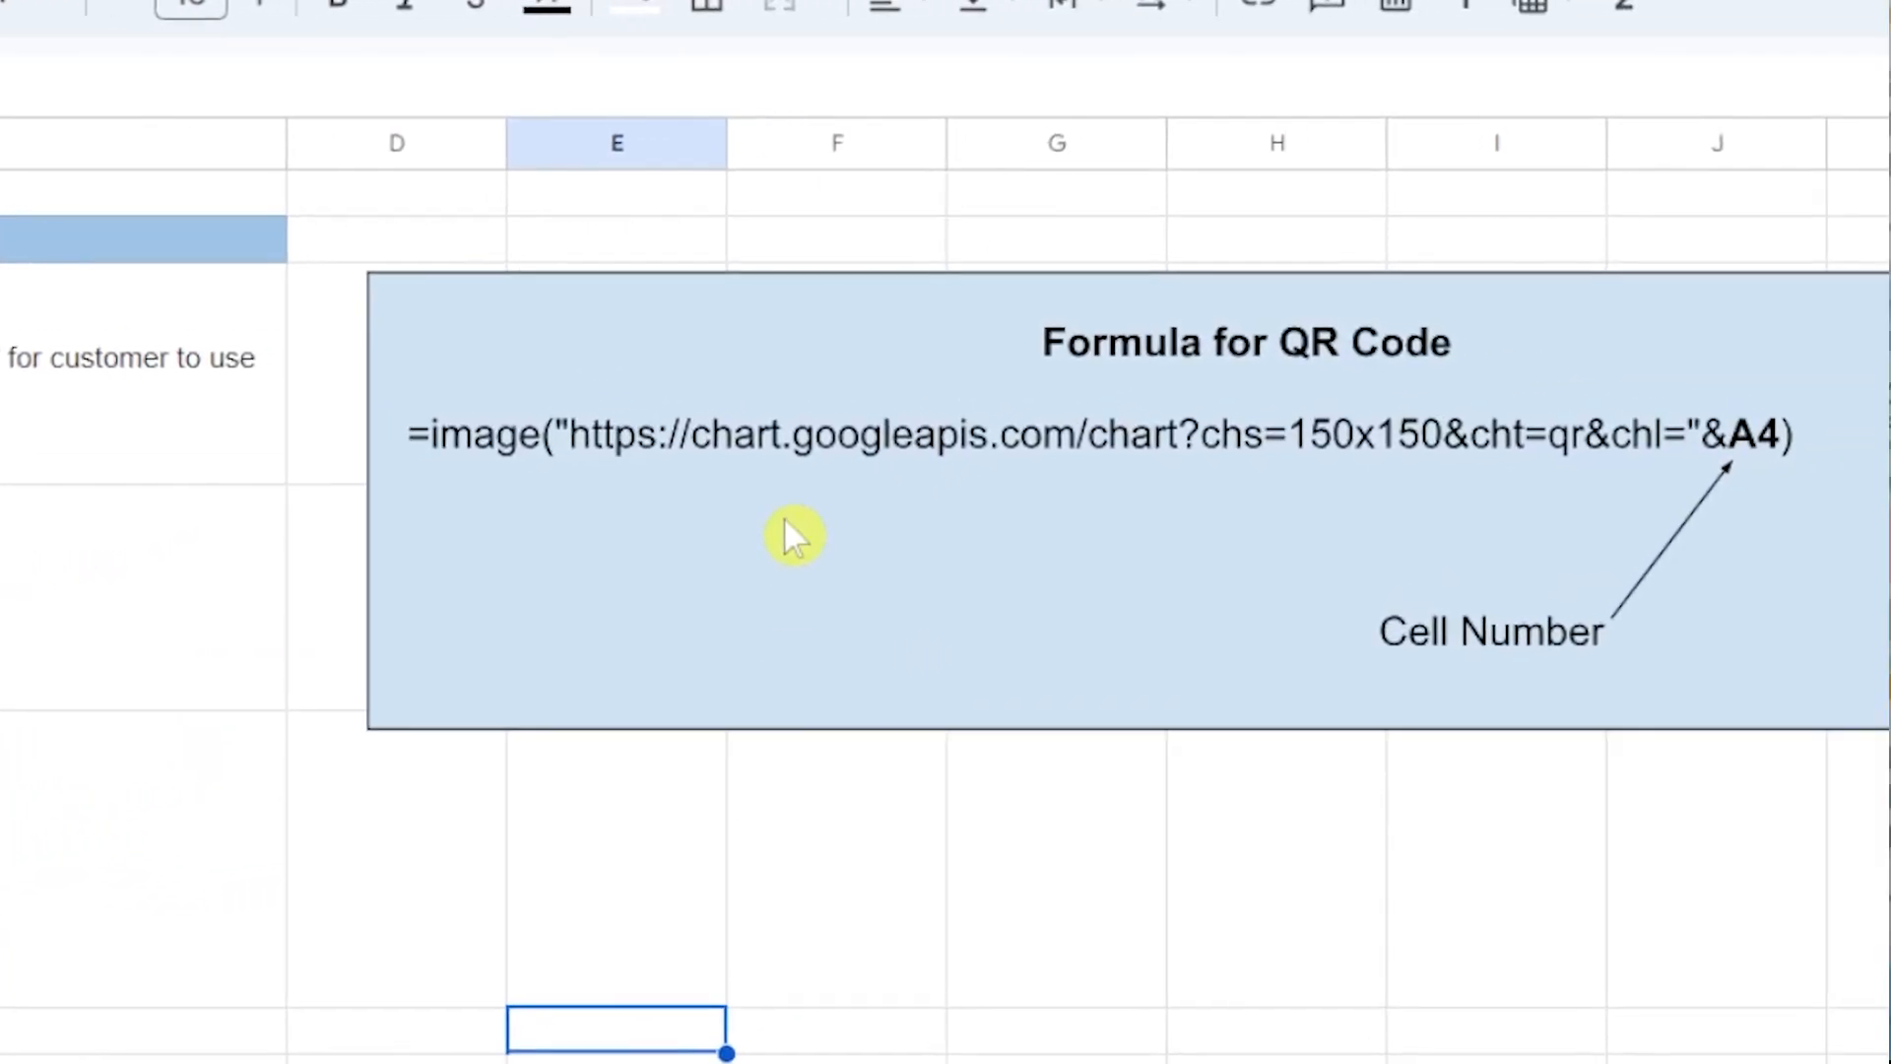
left_click(1425, 394)
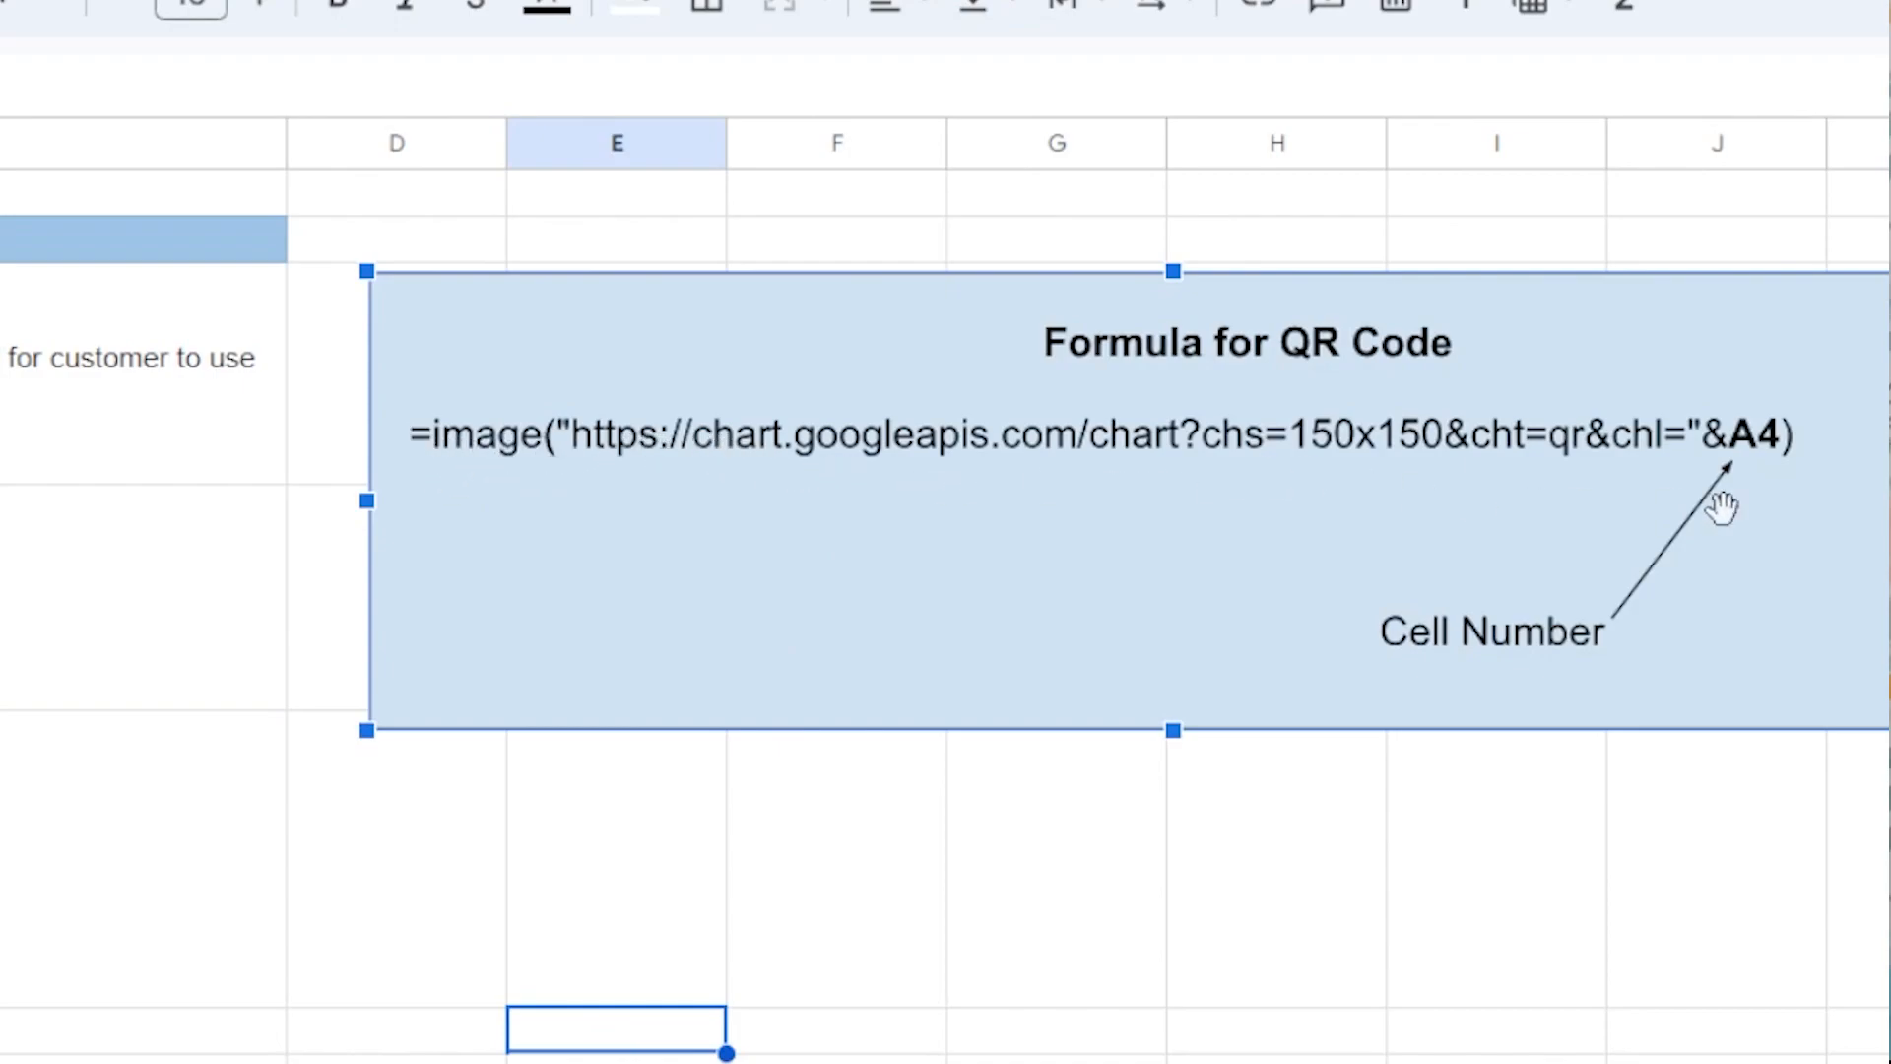
left_click(2, 857)
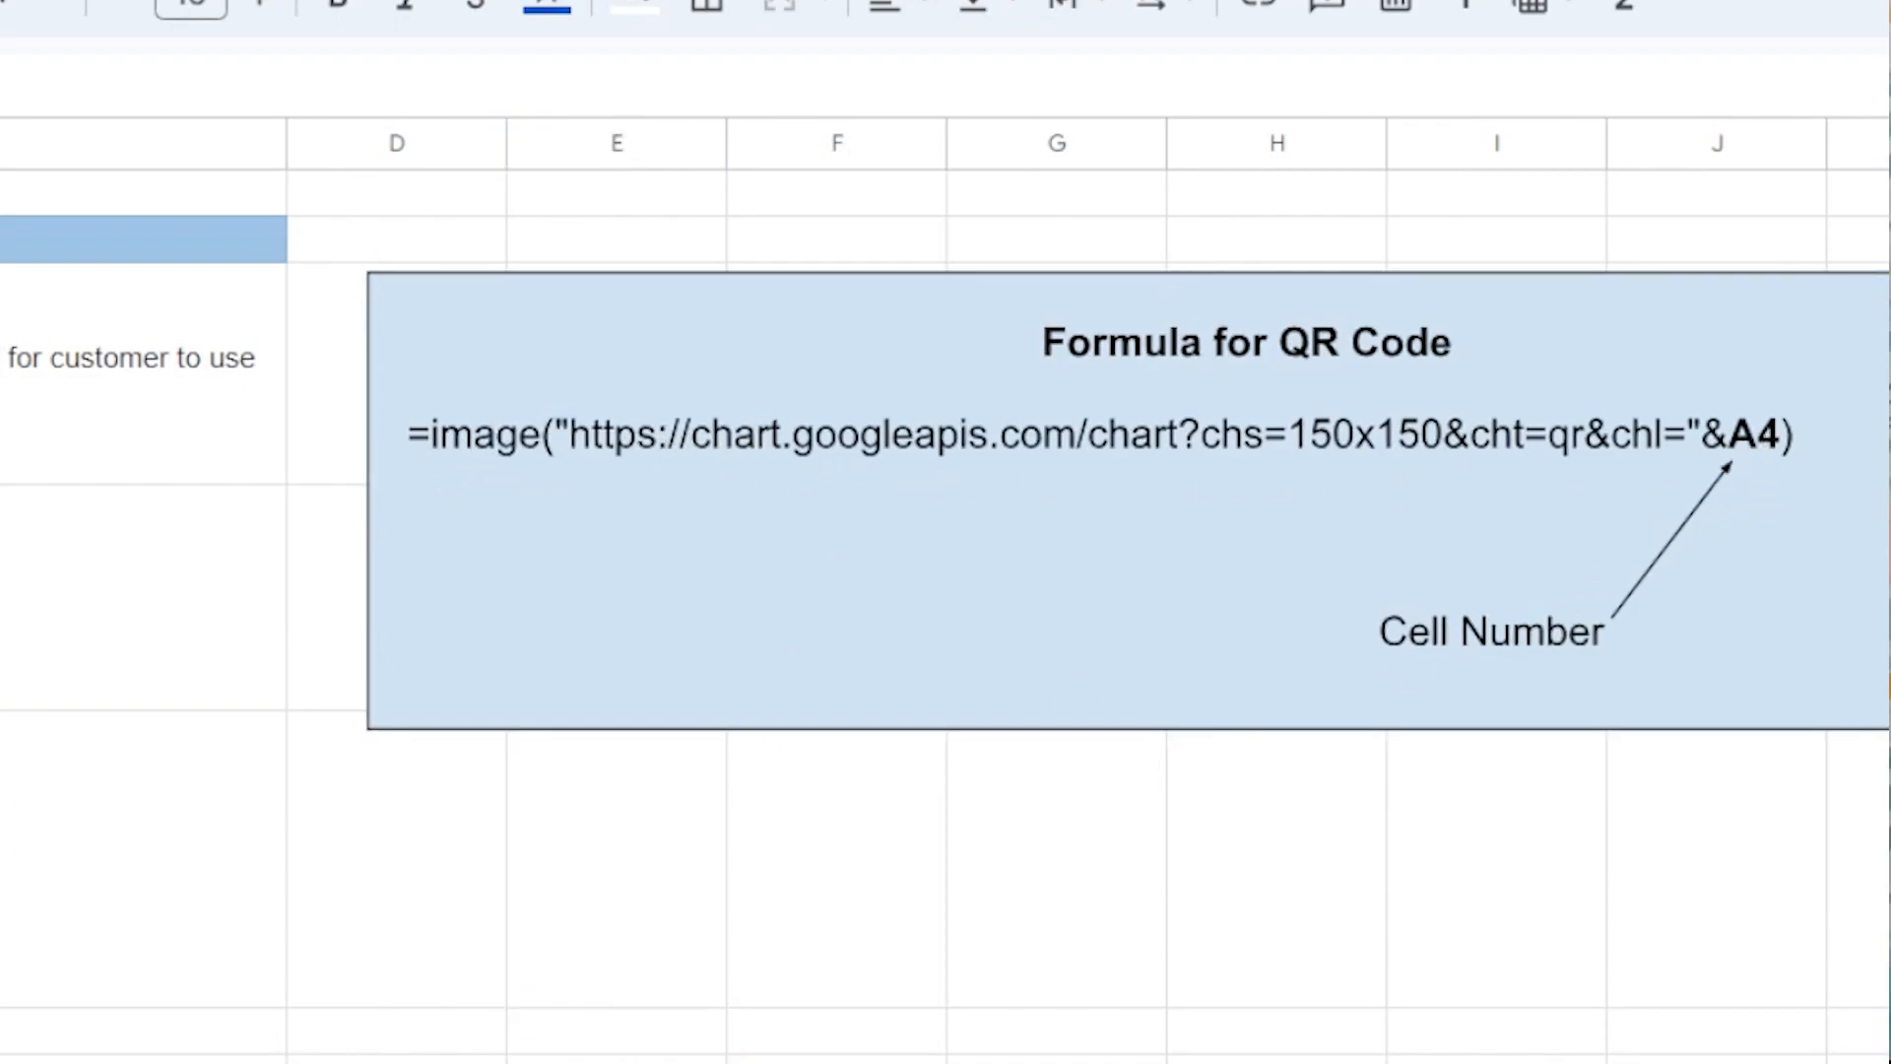
left_click(243, 1034)
left_click(8, 796)
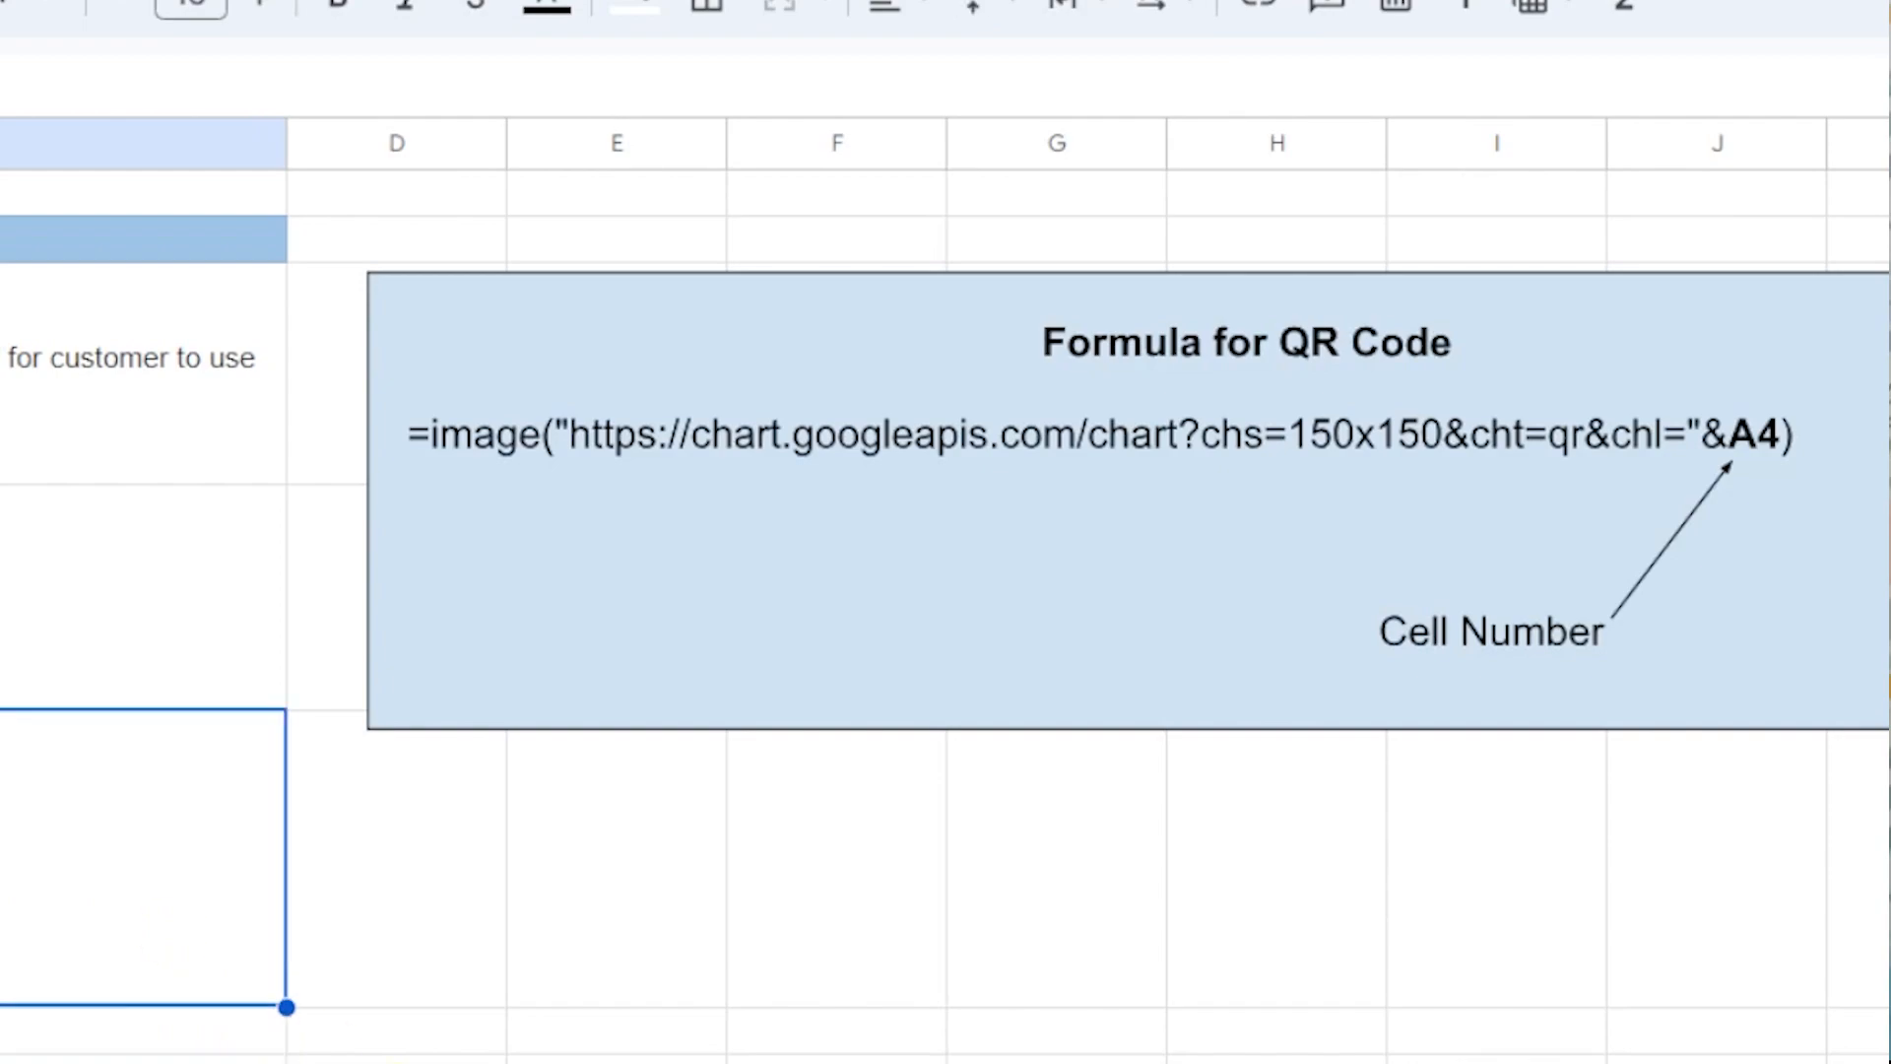
left_click(396, 1061)
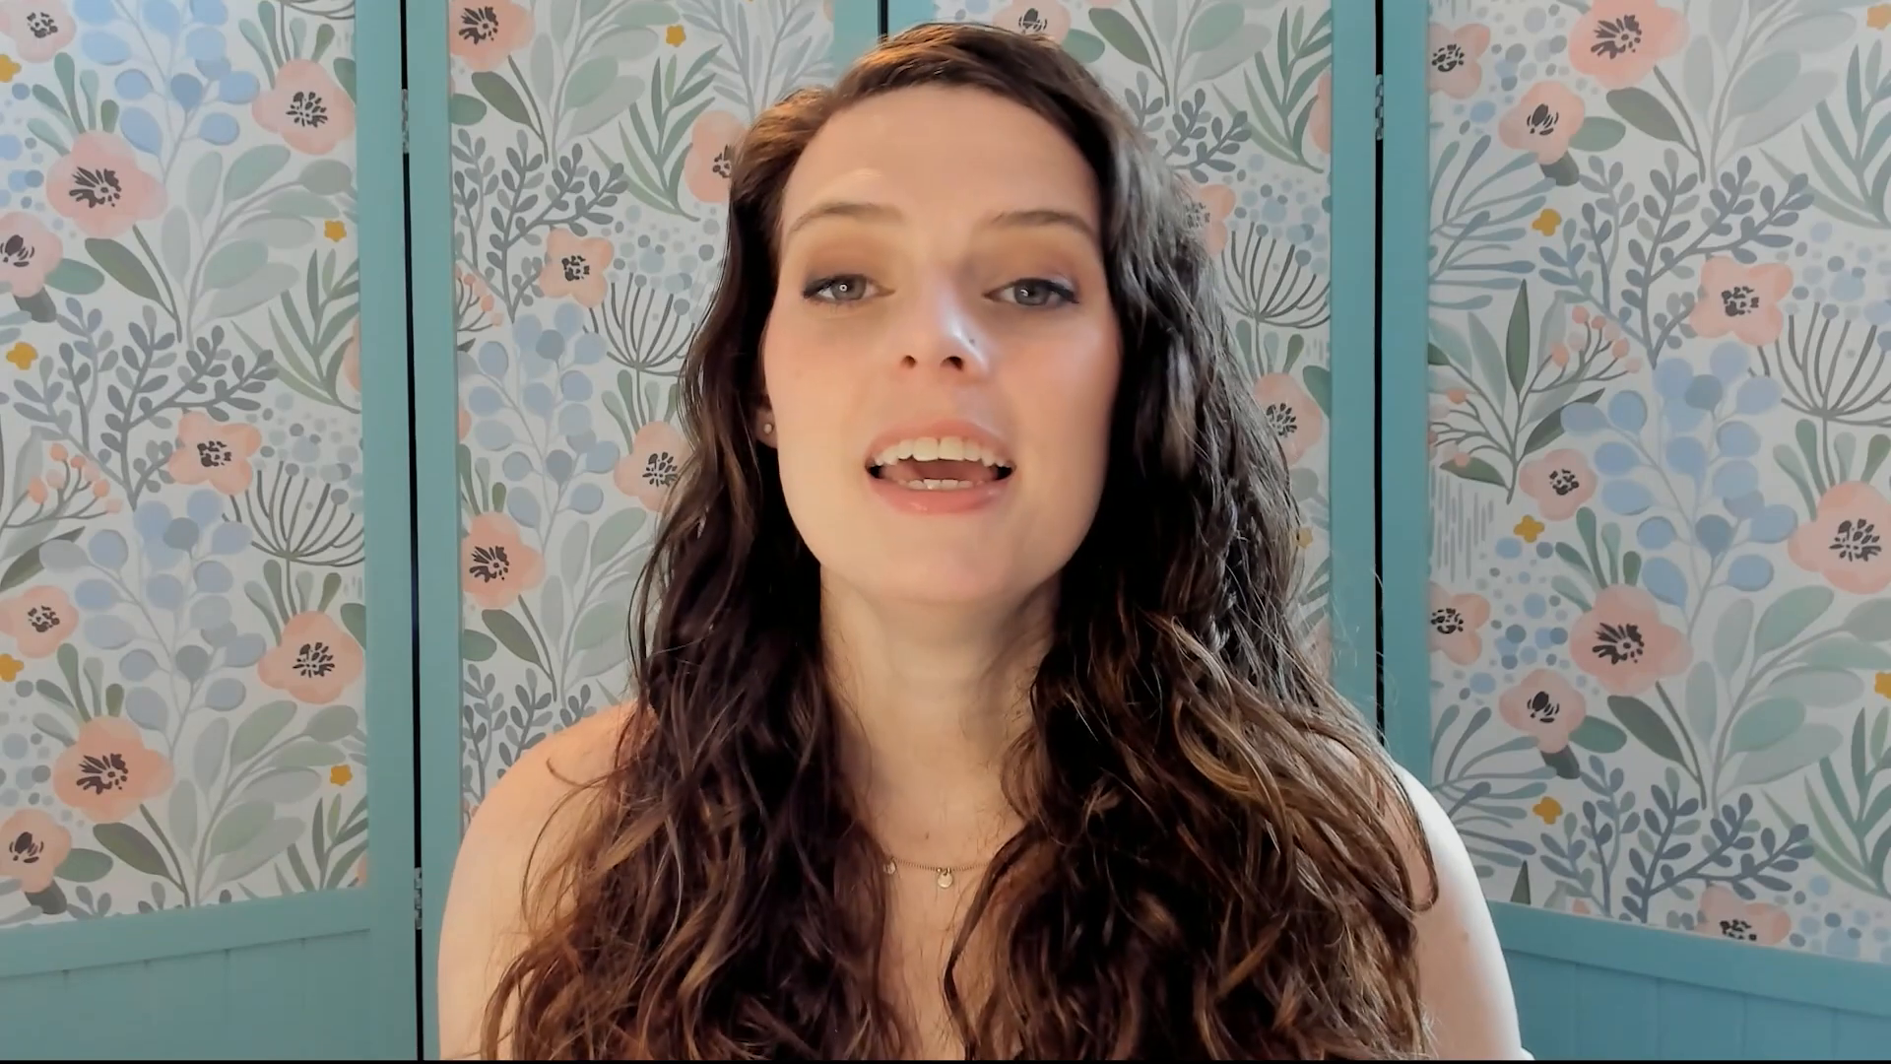